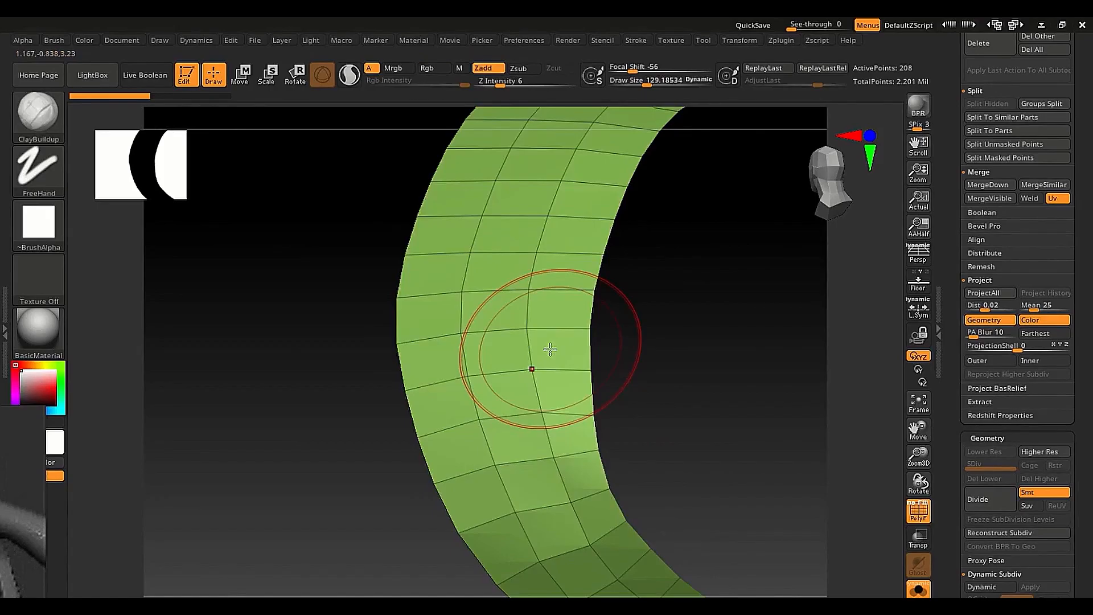
Step: Choose the ZModeler brush and set its polygon action to Extrude with All Polygons as the target
key(b)
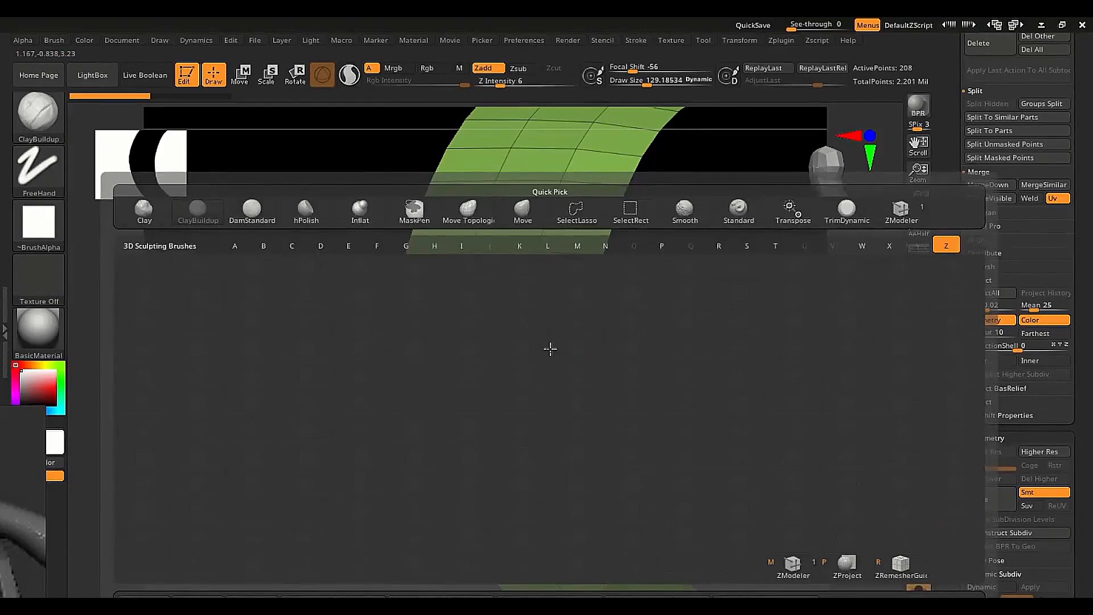
click(792, 564)
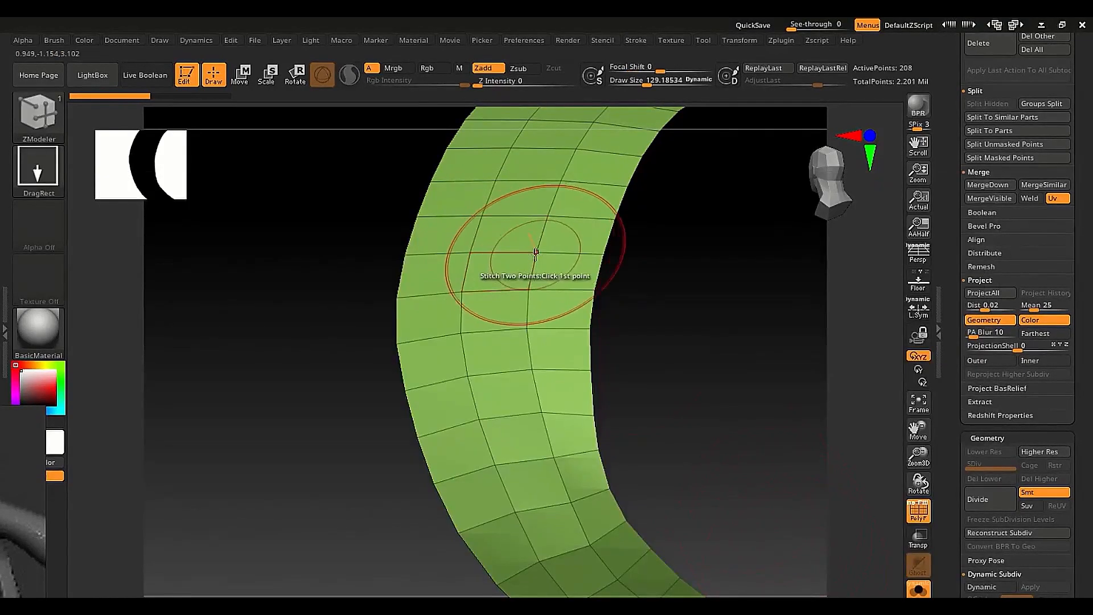
key(space)
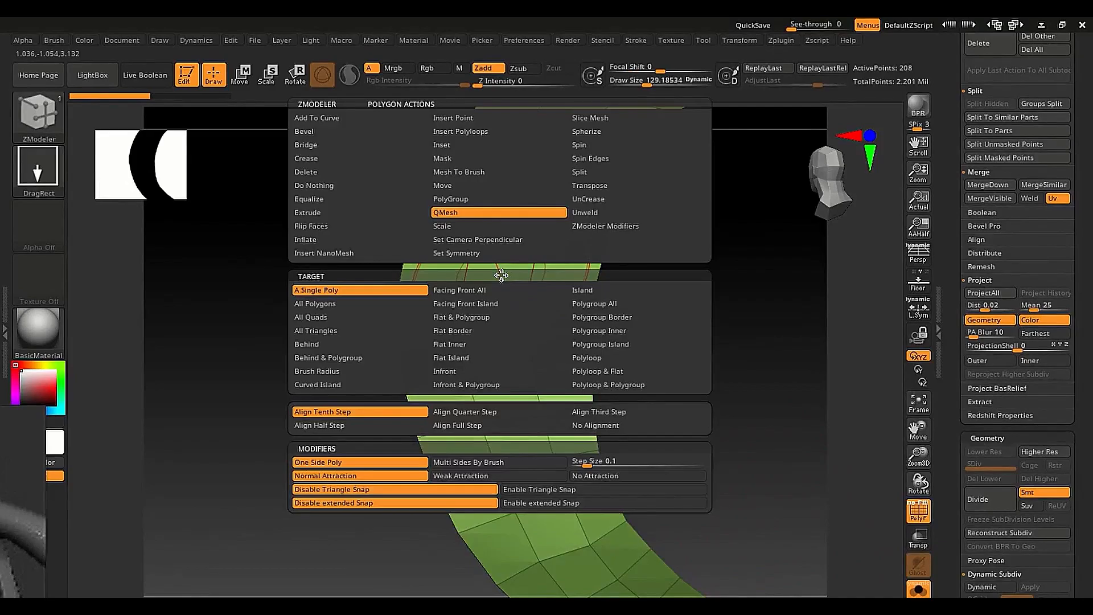
click(319, 214)
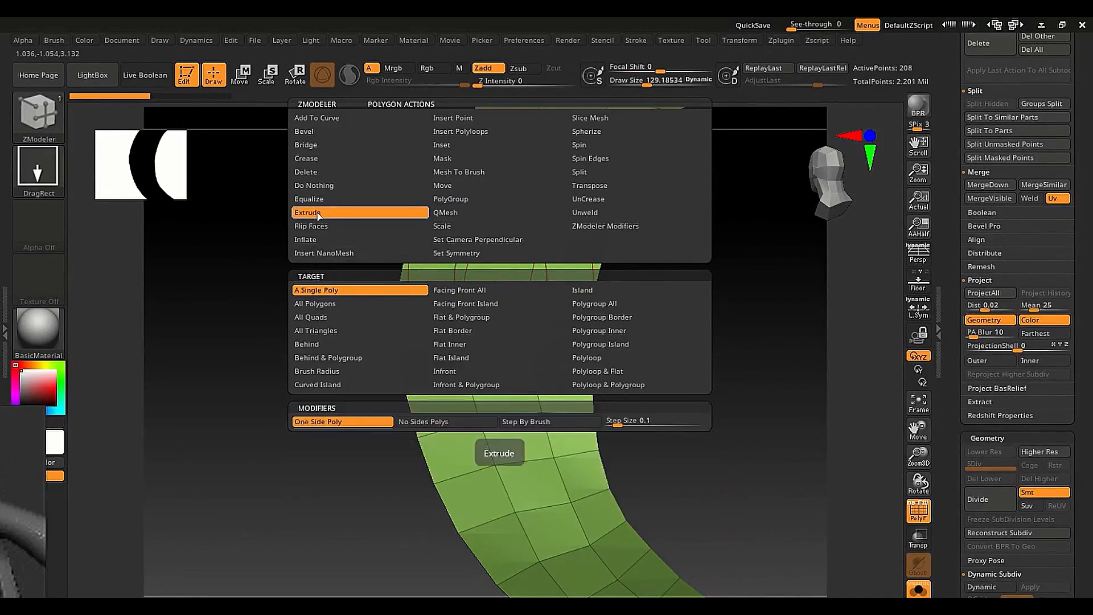
click(319, 305)
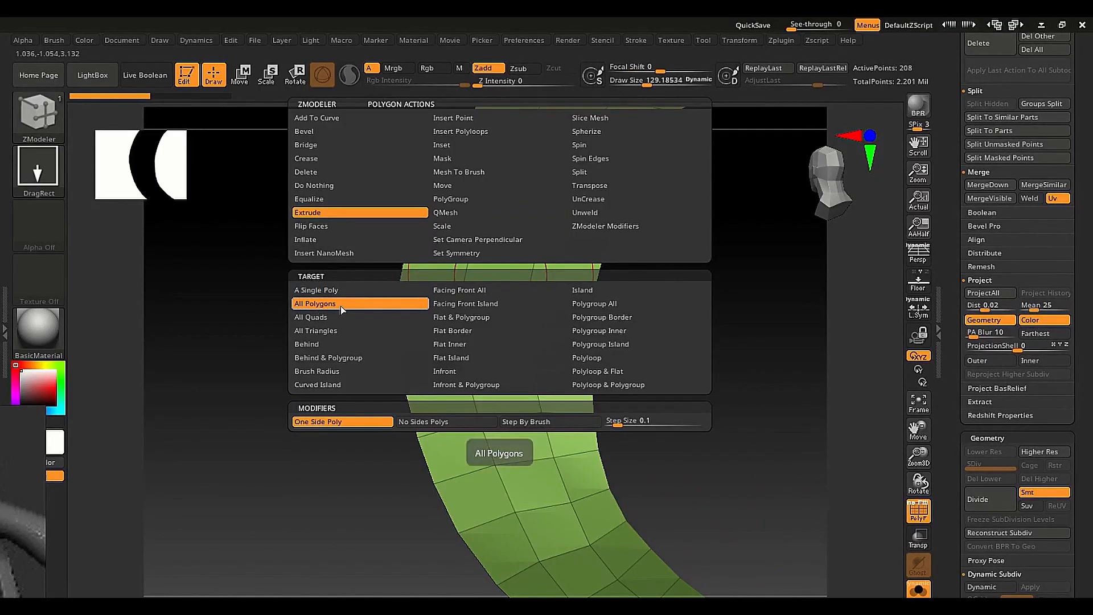
Step: Try to thicken the single-sided curved strip by extruding all its polygons, and undo the last change
ctrl+right_drag(447, 320, 407, 281)
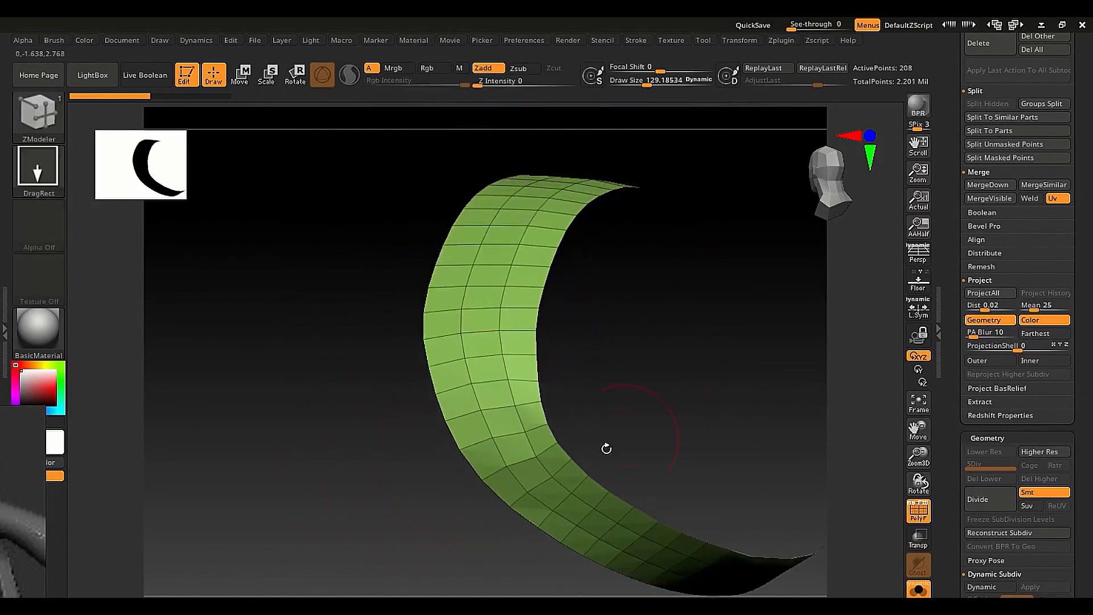
mouse_move(454, 385)
right_down()
mouse_move(434, 381)
mouse_move(490, 330)
mouse_move(491, 392)
right_up()
right_drag(490, 393, 508, 291)
drag(507, 291, 378, 256)
ctrl+right_drag(426, 357, 444, 211)
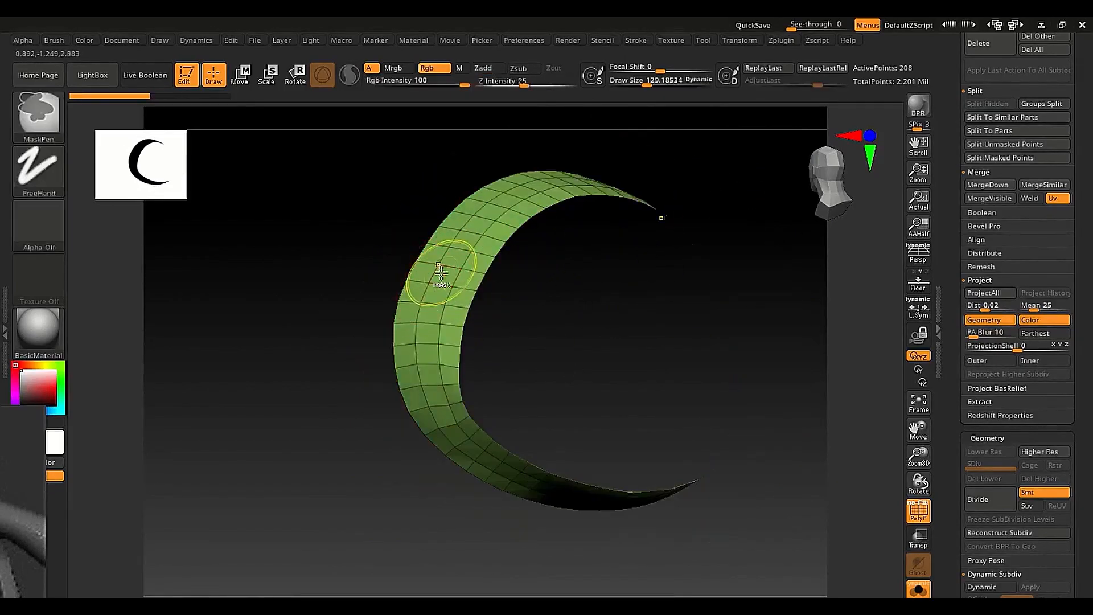
ctrl+right_drag(659, 214, 435, 333)
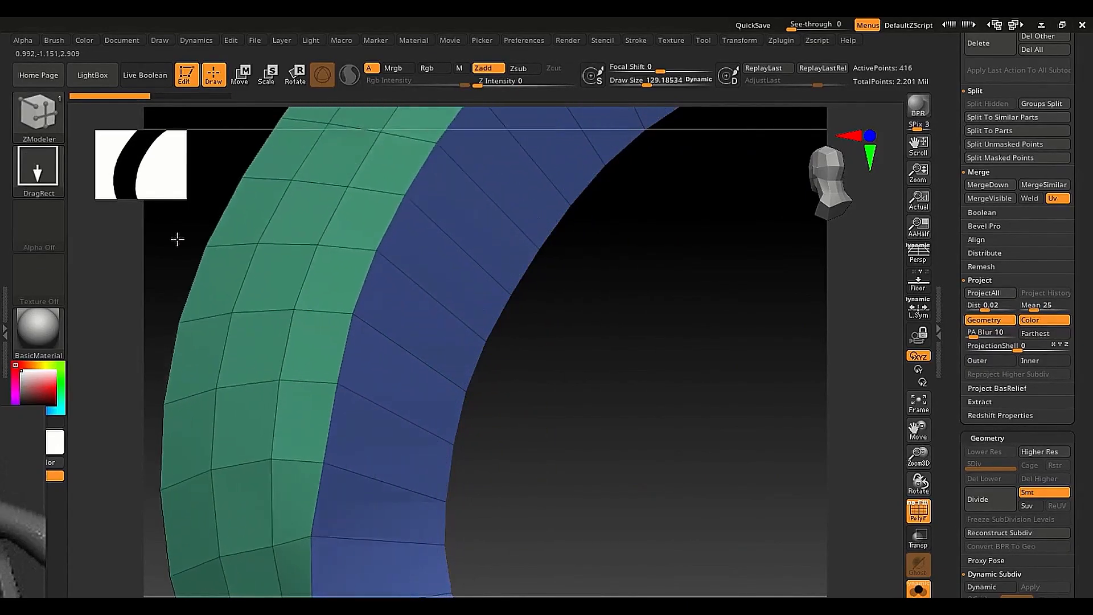
drag(177, 239, 299, 310)
key(ctrl+z)
Step: Try the All Polygons extrusion with a different depth on the strip's face, and undo the last extrusion
drag(417, 264, 304, 216)
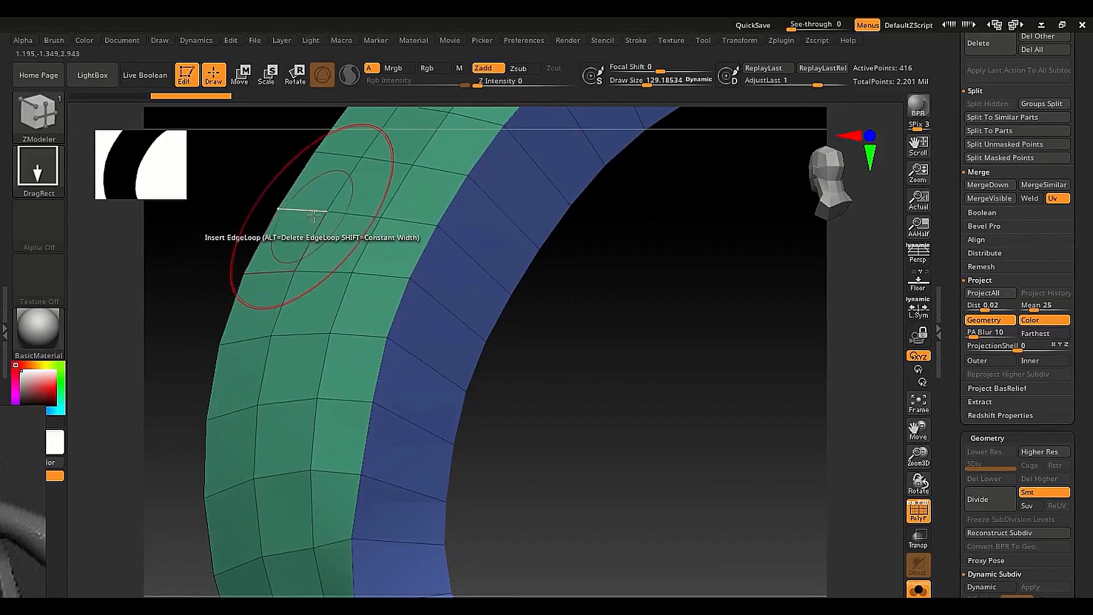
drag(365, 187, 388, 245)
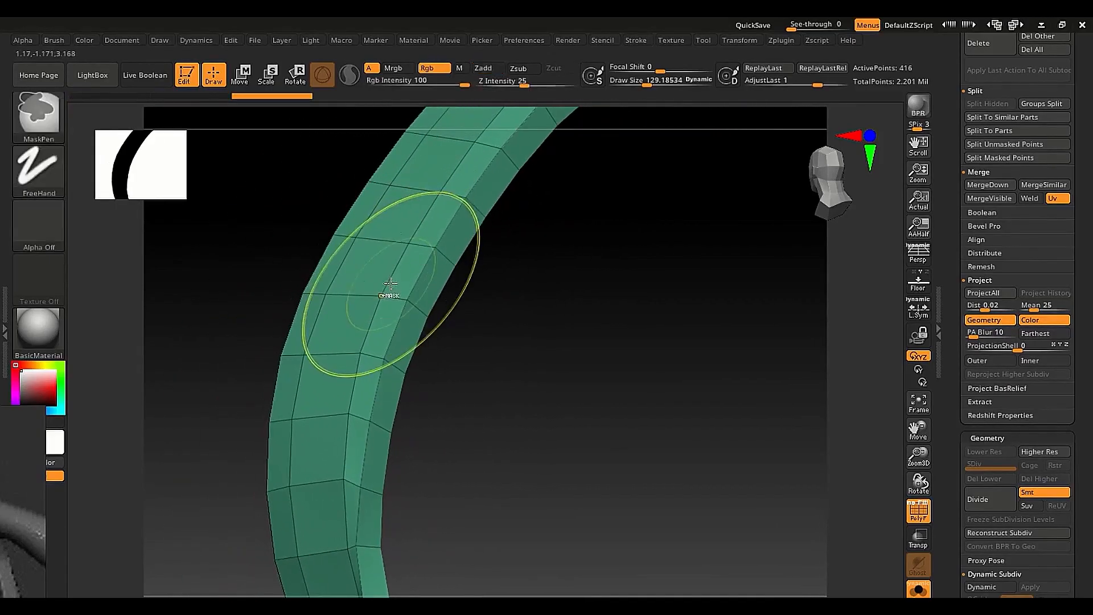
key(ctrl+z)
key(ctrl+shift+z)
key(ctrl+z)
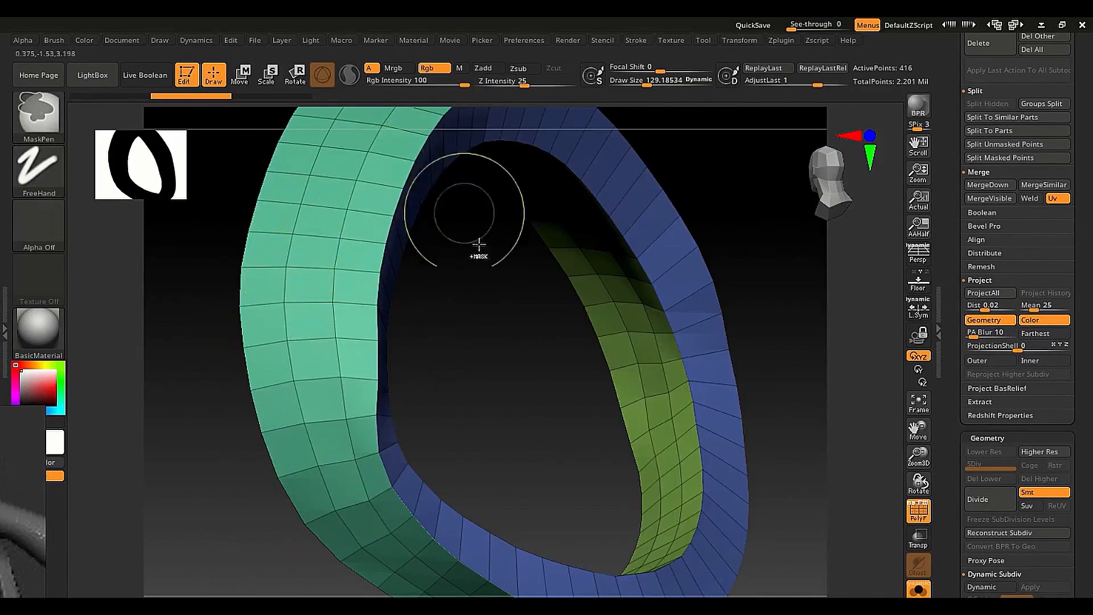
Step: Revert to the unthickened strip, try a thin extrusion of all polygons, and undo it
drag(197, 97, 111, 97)
right_drag(288, 190, 322, 216)
ctrl+right_drag(322, 216, 400, 330)
mouse_move(332, 219)
mouse_down()
mouse_move(300, 204)
mouse_move(317, 219)
mouse_up()
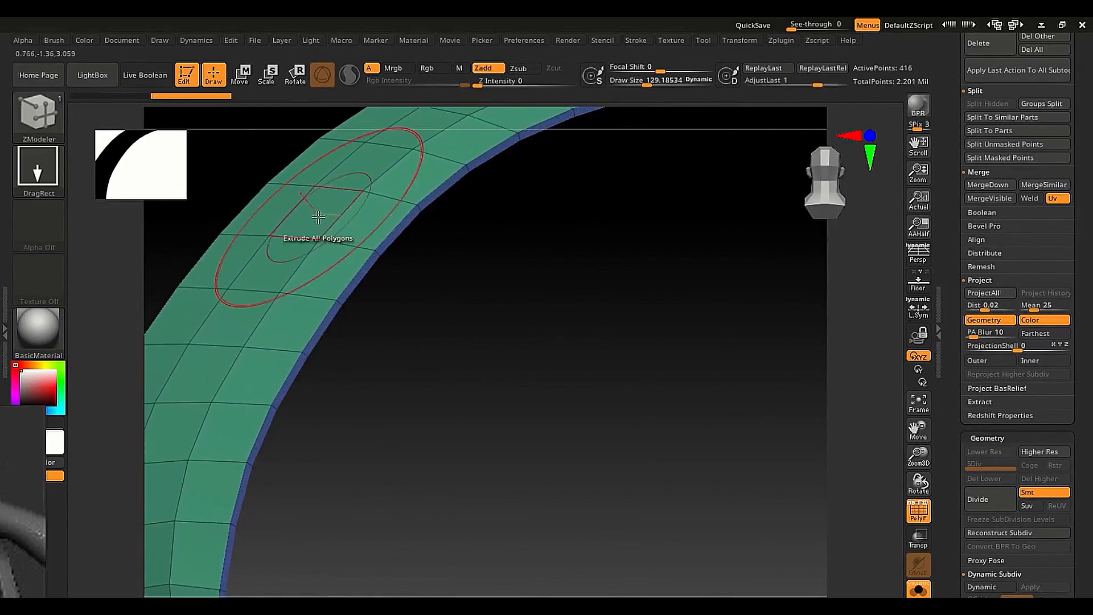
key(ctrl+z)
mouse_move(425, 281)
ctrl+right_down()
mouse_move(388, 256)
mouse_move(434, 281)
mouse_move(446, 241)
ctrl+right_up()
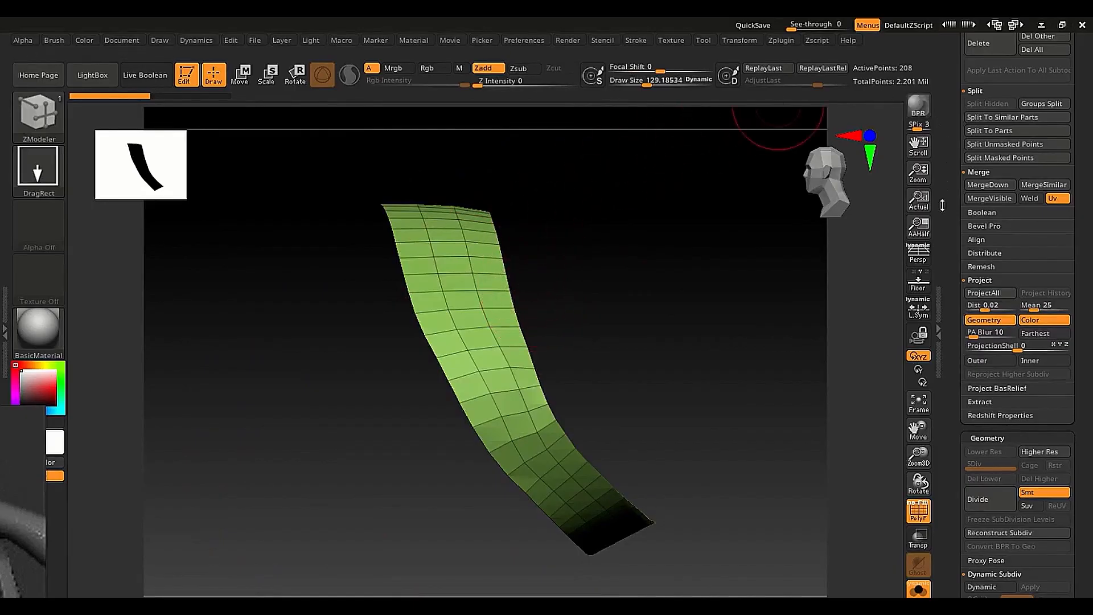
Step: Try Panel Loops from the EdgeLoop settings on the strip at a thickness of 0.01, check the border, and undo
drag(944, 185, 936, 65)
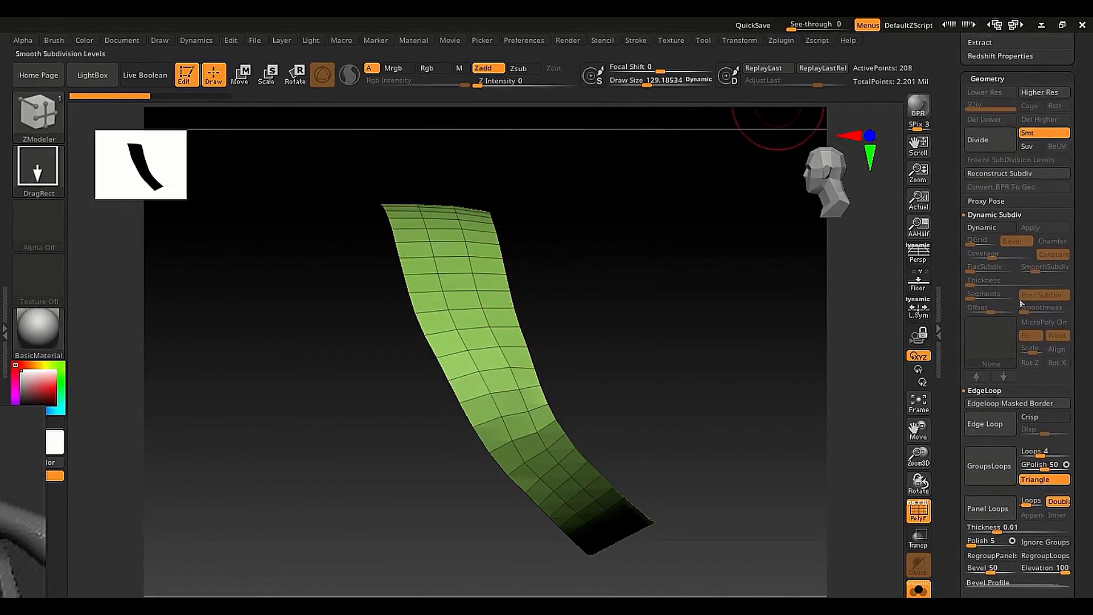
click(988, 392)
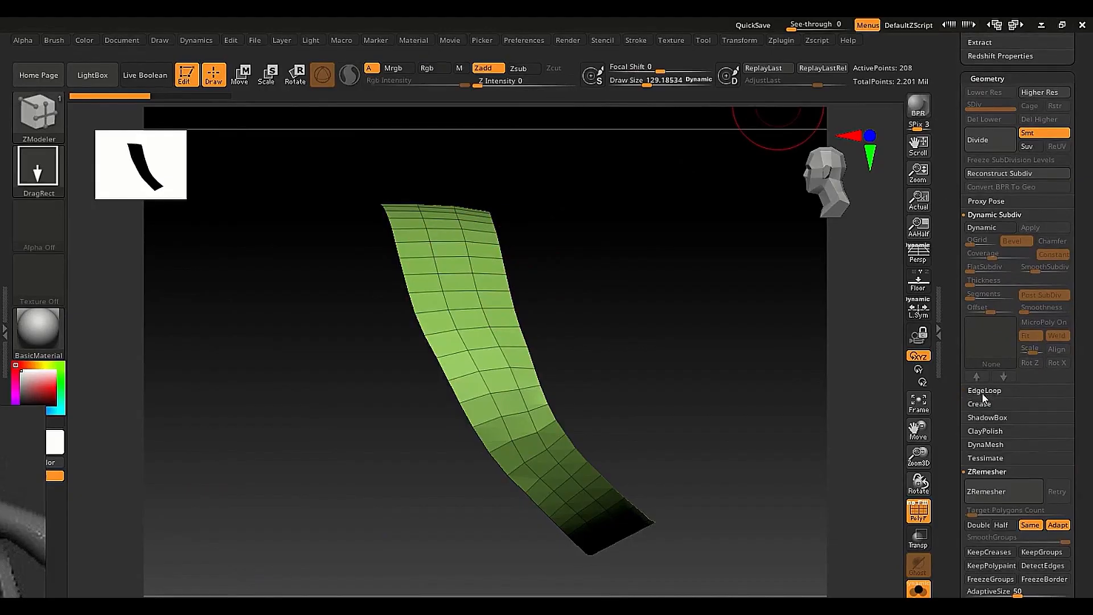
click(984, 391)
drag(961, 450, 962, 272)
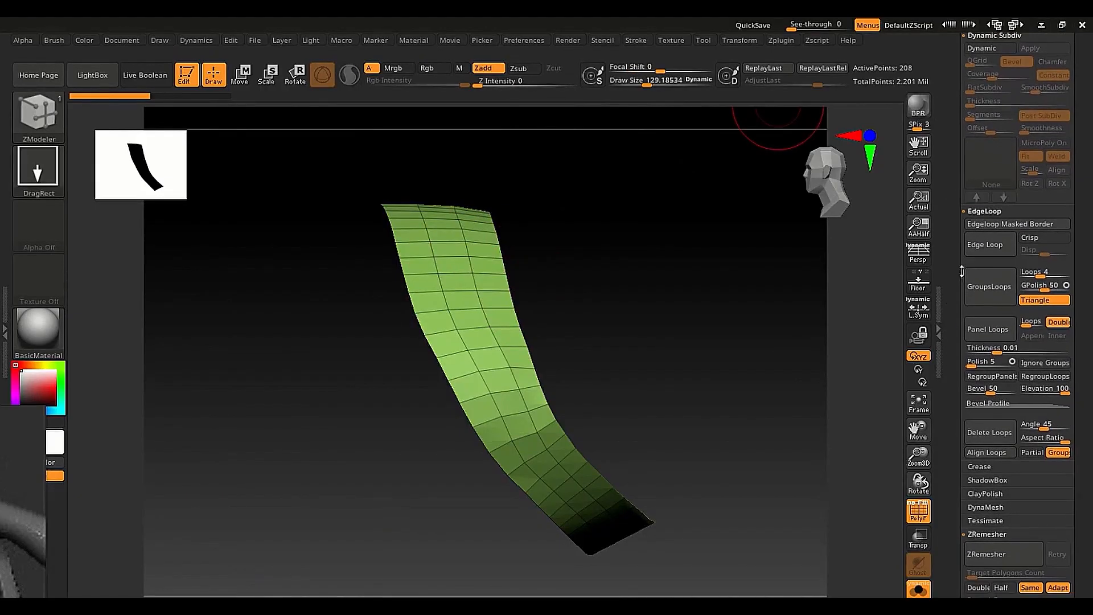
click(988, 335)
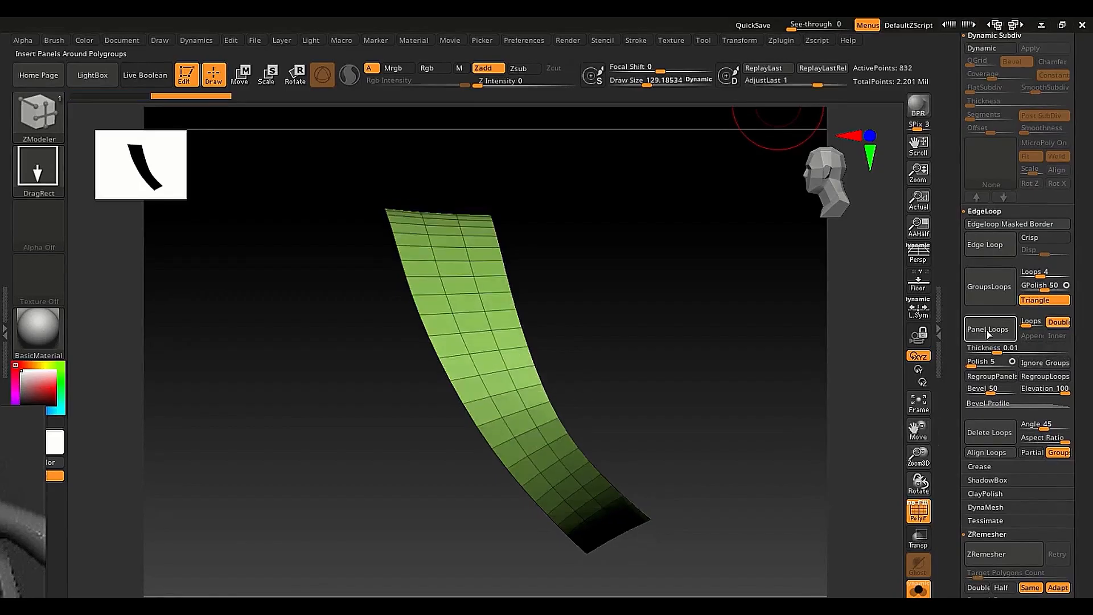
right_drag(780, 365, 644, 354)
mouse_move(461, 292)
ctrl+right_down()
mouse_move(545, 495)
mouse_move(586, 312)
mouse_move(524, 395)
mouse_move(554, 323)
mouse_move(598, 419)
ctrl+right_up()
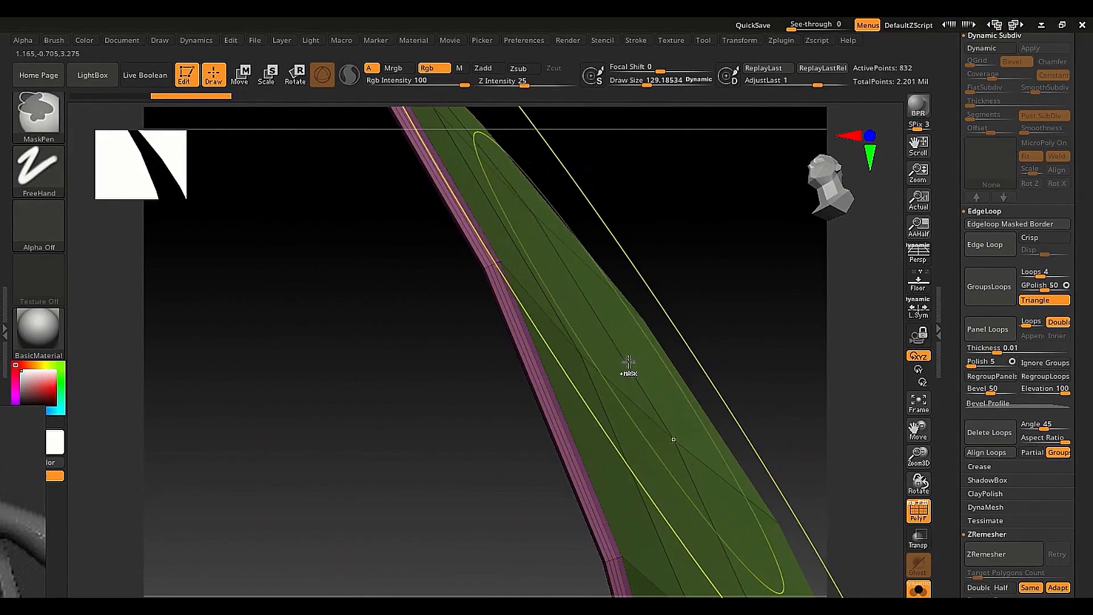
key(ctrl+z)
Step: Try Panel Loops with the thickness raised to 0.15625, and undo it after checking the strip's border
drag(996, 353, 1022, 353)
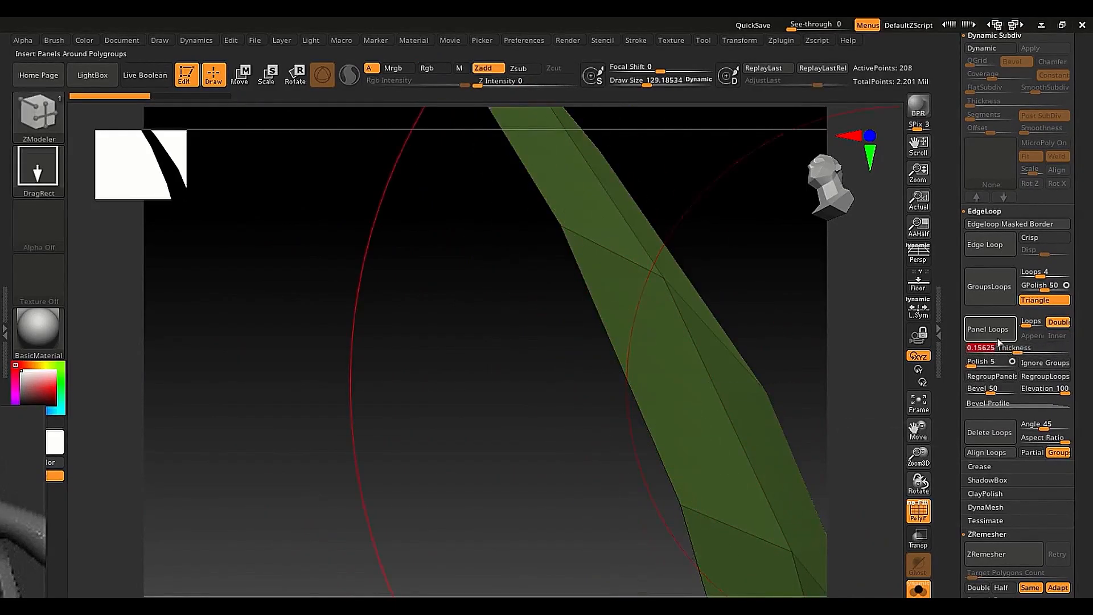
click(995, 336)
ctrl+right_drag(593, 340, 627, 298)
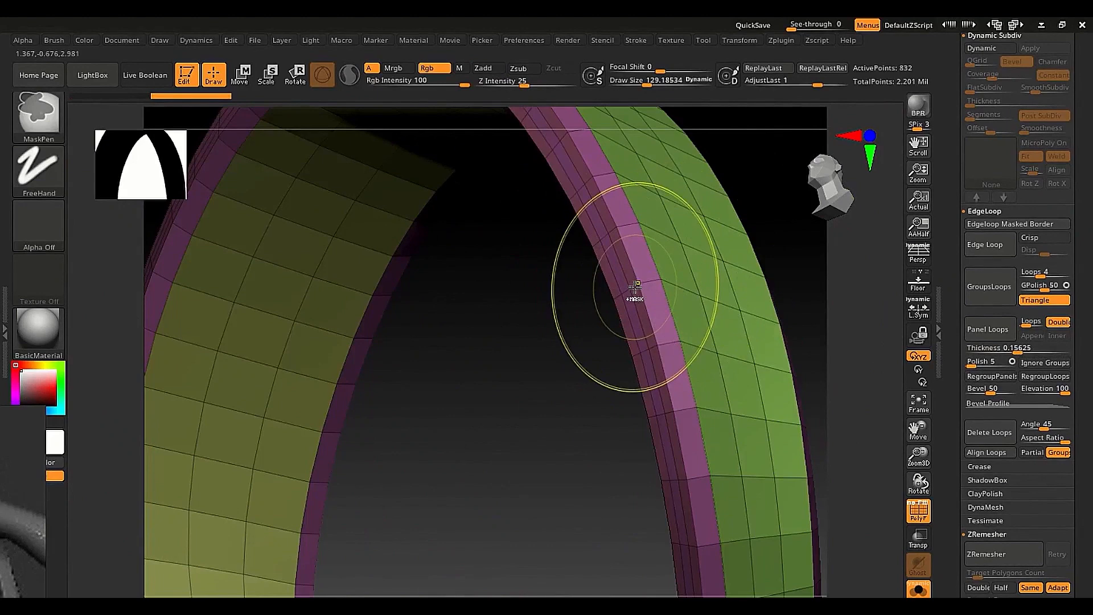
key(ctrl+z)
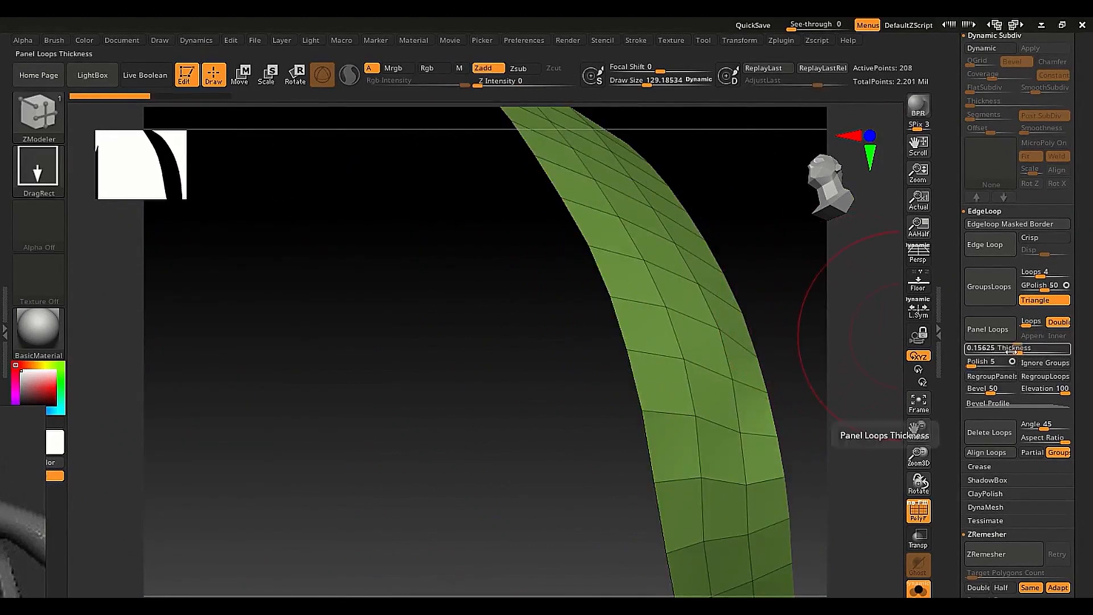
Step: Apply Panel Loops at a thickness of 0.01701 and reduce the draw size to 30.43144
drag(1011, 352, 1003, 352)
click(998, 330)
right_drag(575, 341, 643, 324)
click(667, 365)
key(s)
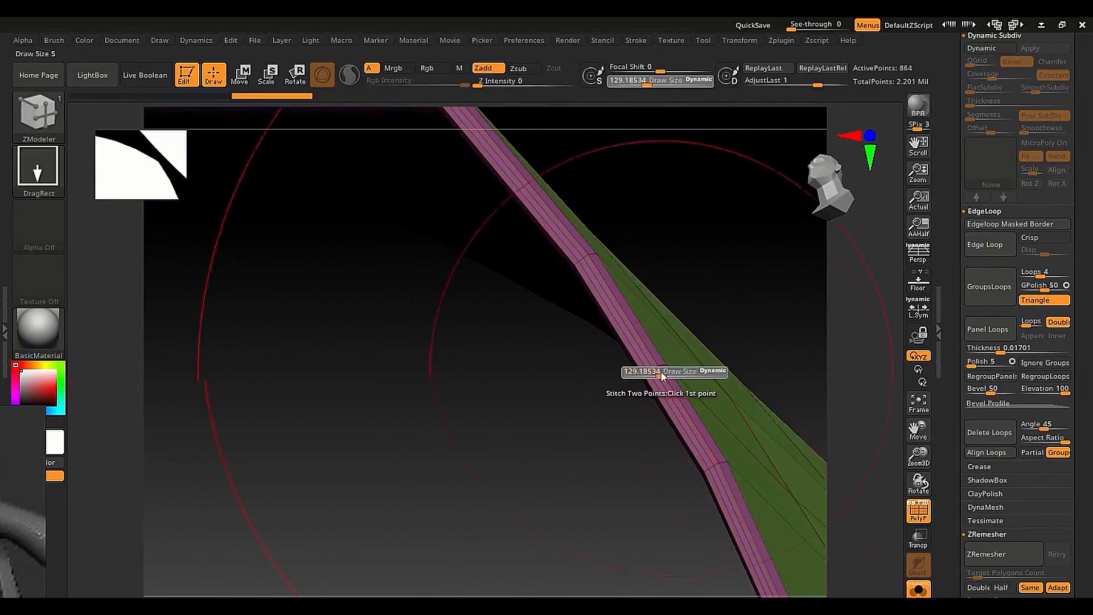
drag(662, 373, 644, 373)
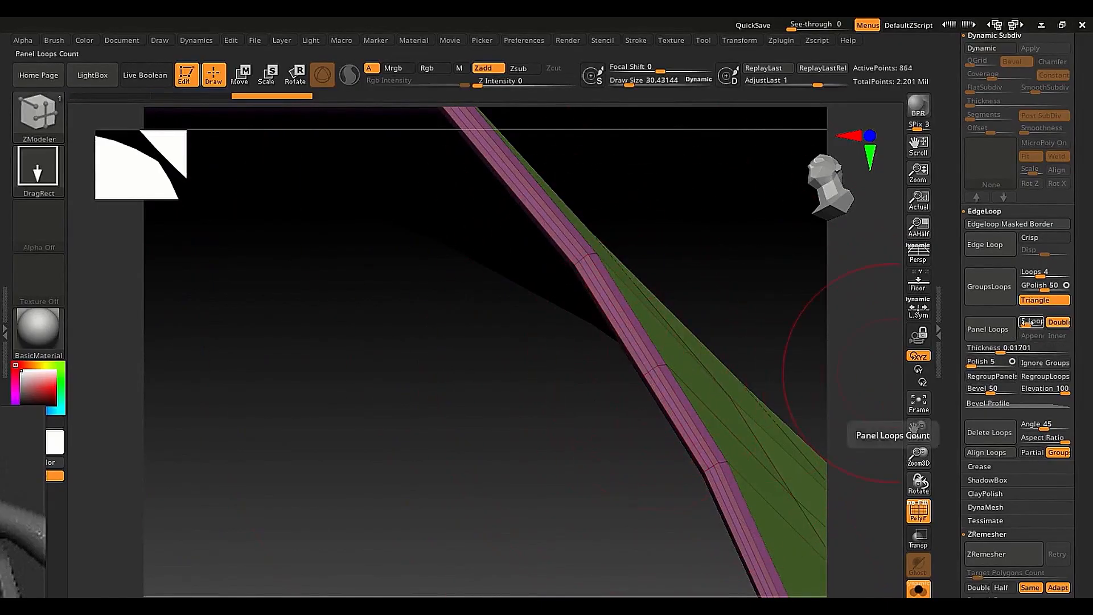
Step: Undo the previous panel, try Panel Loops with the loops count set to 1, and undo that too
drag(1027, 323, 1032, 323)
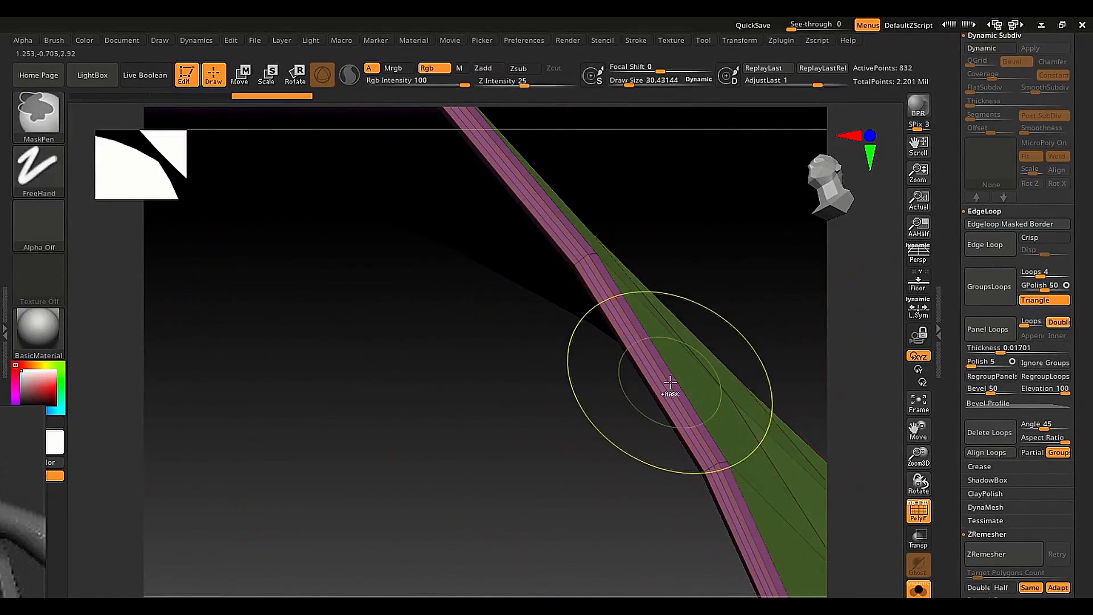
key(ctrl+z)
key(ctrl+z)
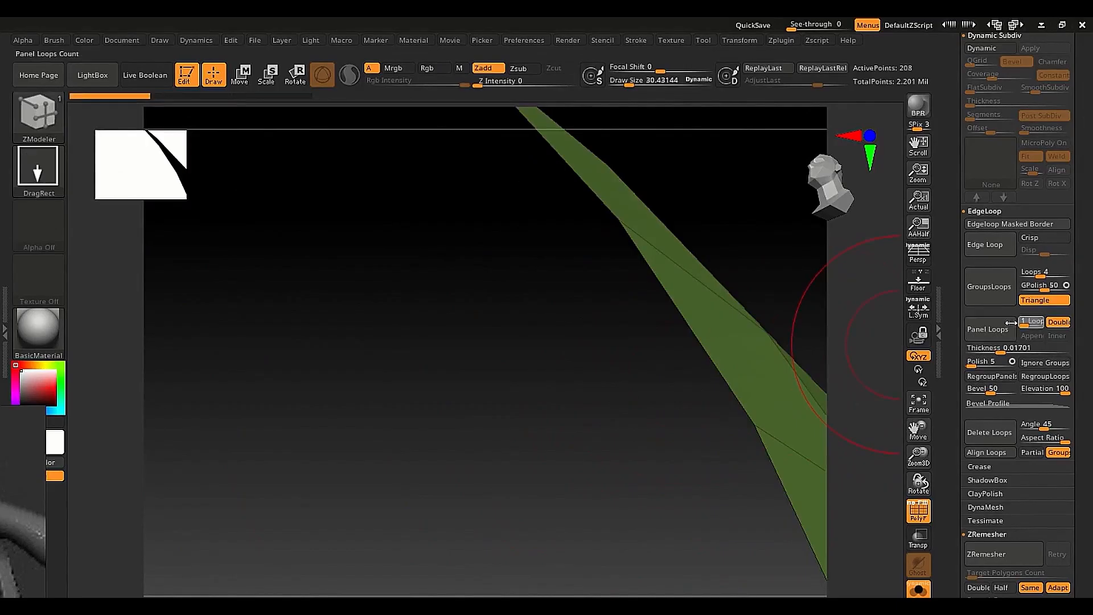
click(985, 333)
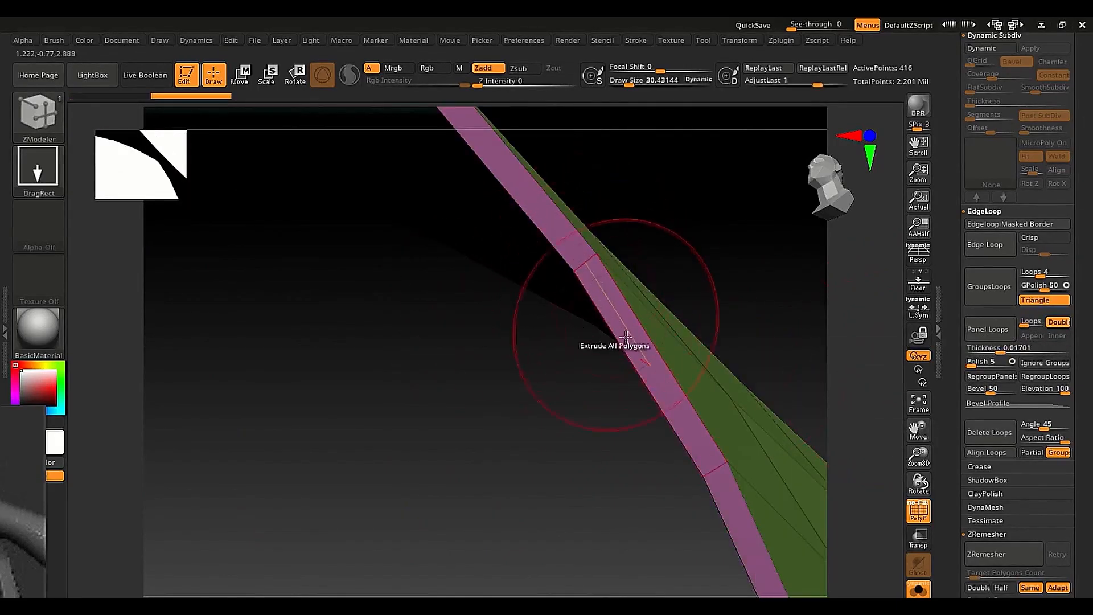
ctrl+right_drag(638, 310, 552, 276)
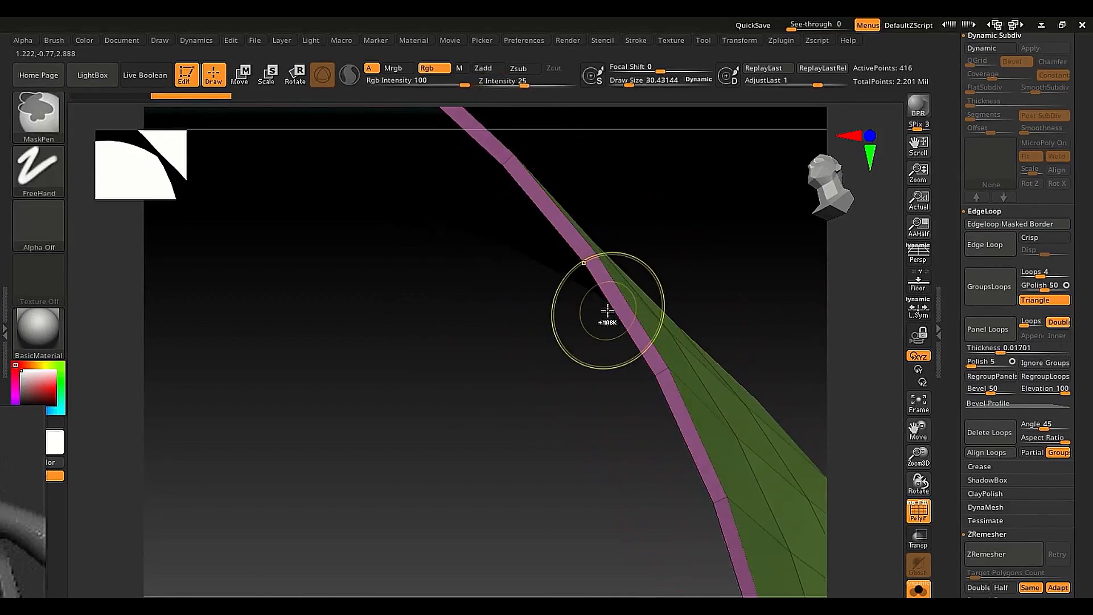
key(ctrl+z)
Step: Set the Panel Loops thickness to 0.16826, test it on the strip with a single loop, and undo the test
drag(1003, 350, 1010, 352)
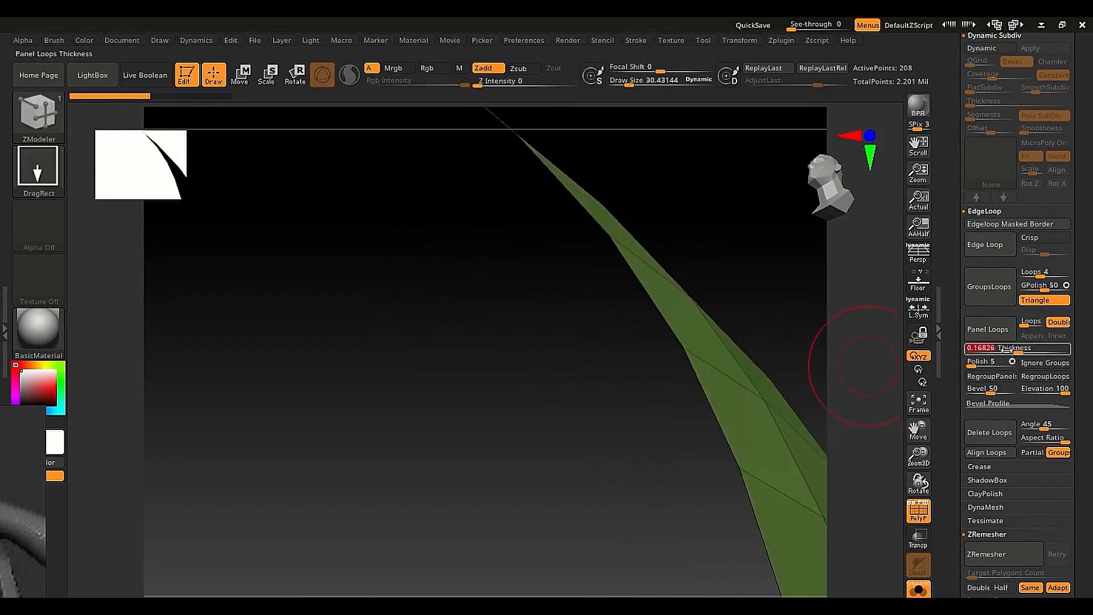
click(979, 336)
ctrl+right_drag(661, 287, 504, 236)
mouse_move(504, 236)
right_down()
mouse_move(588, 314)
mouse_move(695, 305)
mouse_move(632, 307)
mouse_move(629, 298)
mouse_move(626, 332)
mouse_move(617, 303)
right_up()
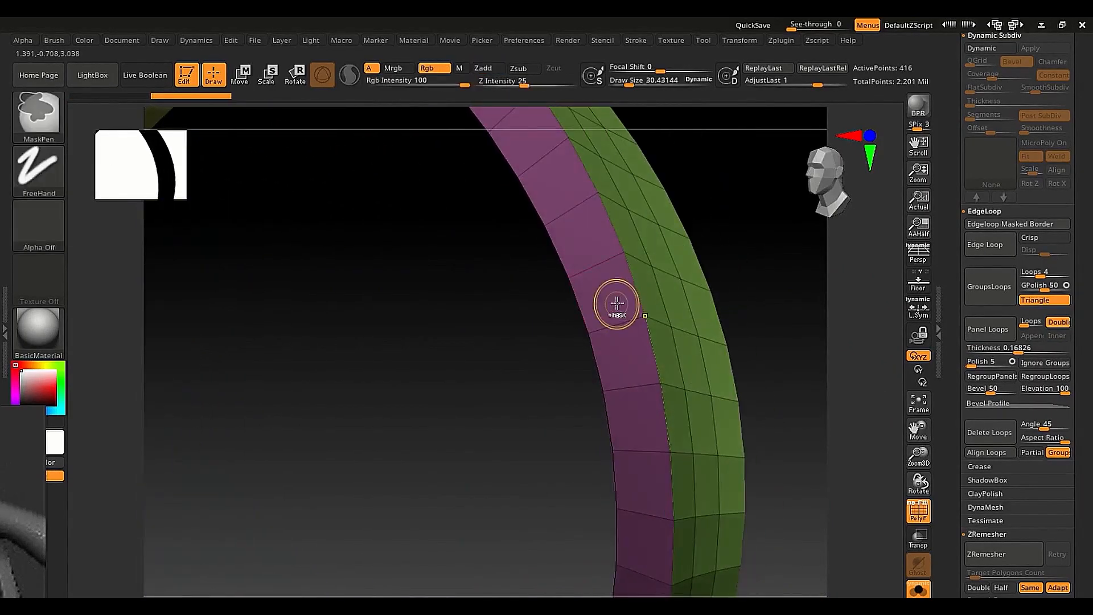
key(ctrl+z)
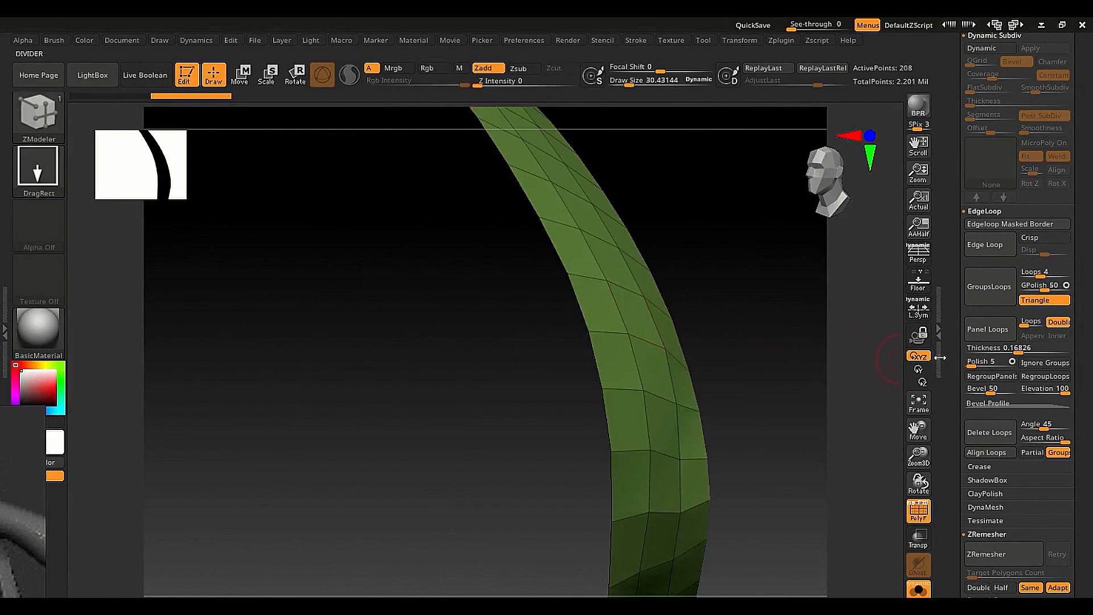
Step: Try Panel Loops with more loops at the 0.16826 thickness, inspect the rounded border edge, and undo
click(1005, 338)
drag(785, 370, 588, 280)
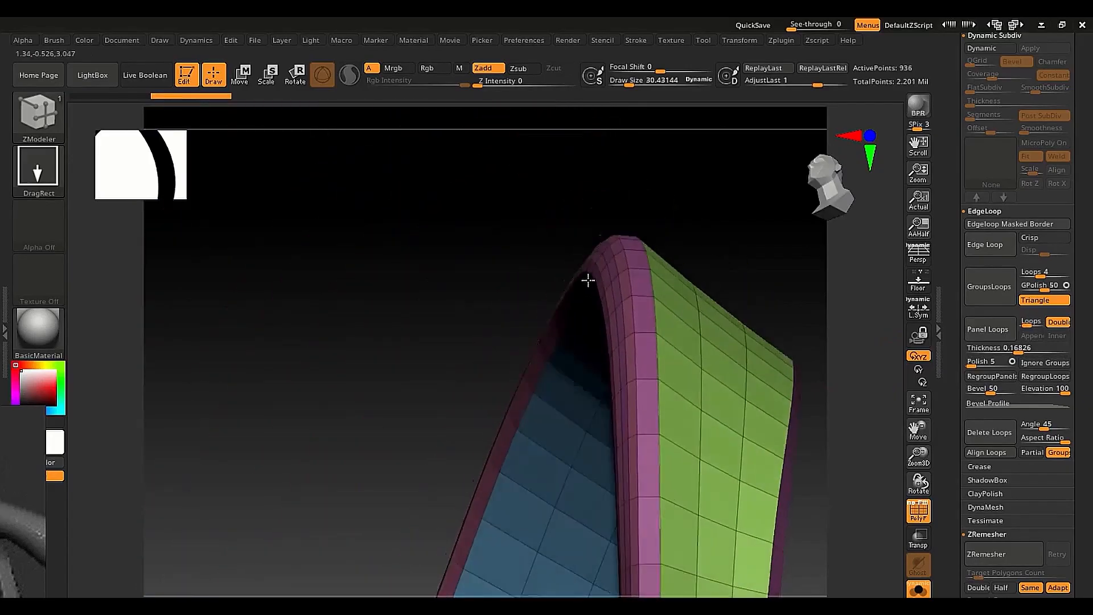
right_drag(587, 279, 595, 241)
mouse_move(608, 318)
ctrl+right_down()
mouse_move(615, 428)
mouse_move(614, 295)
mouse_move(683, 279)
ctrl+right_up()
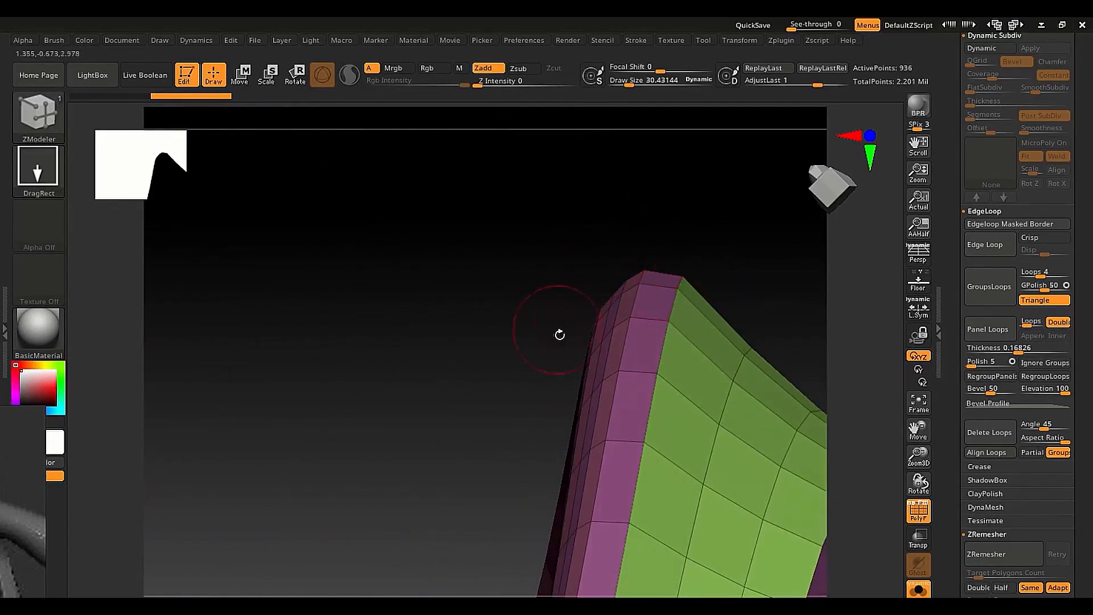
right_drag(560, 335, 588, 349)
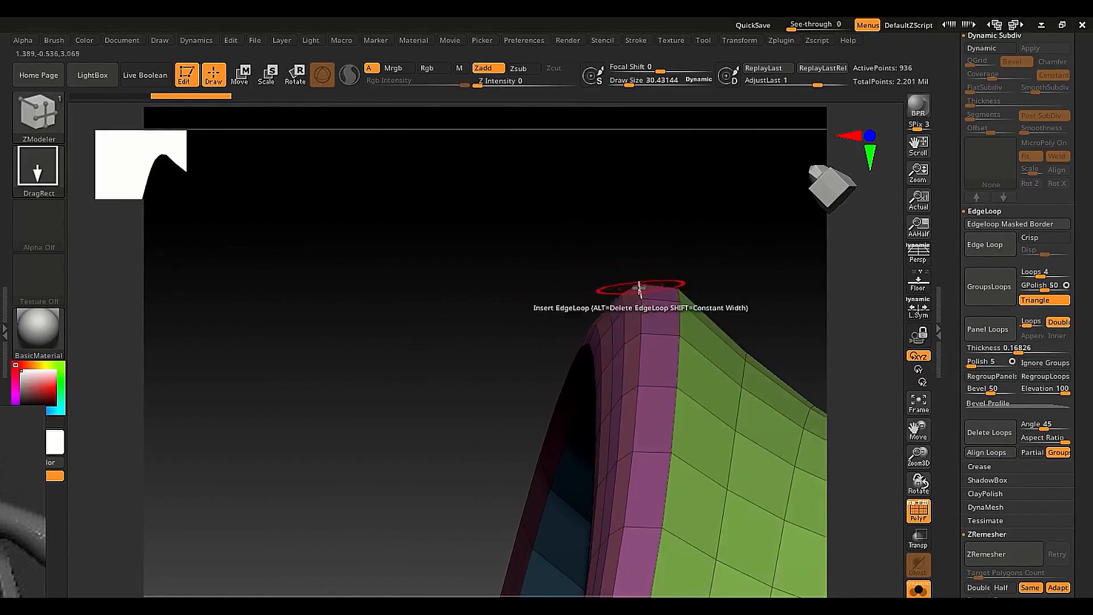
key(ctrl)
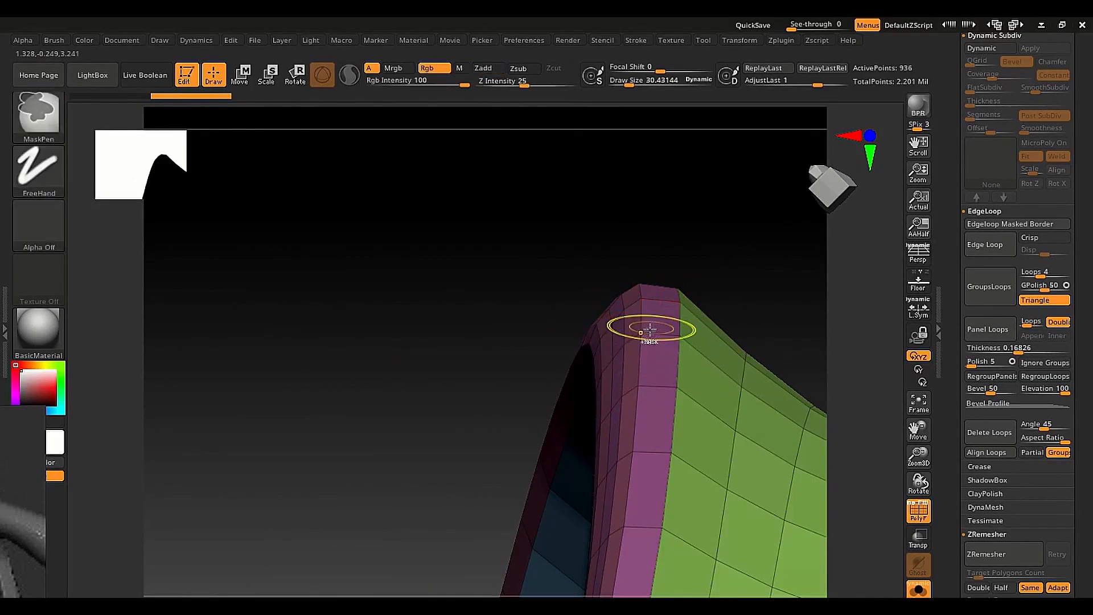
key(ctrl+z)
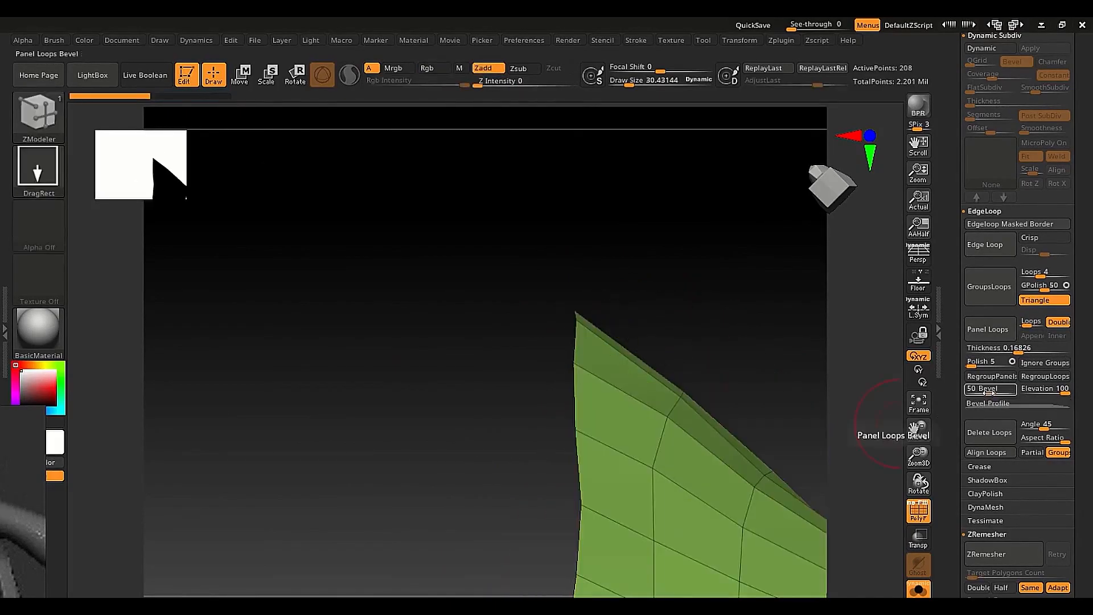
Step: Set the Panel Loops bevel to 0, test Panel Loops on the strip, and undo the result
drag(989, 391, 974, 390)
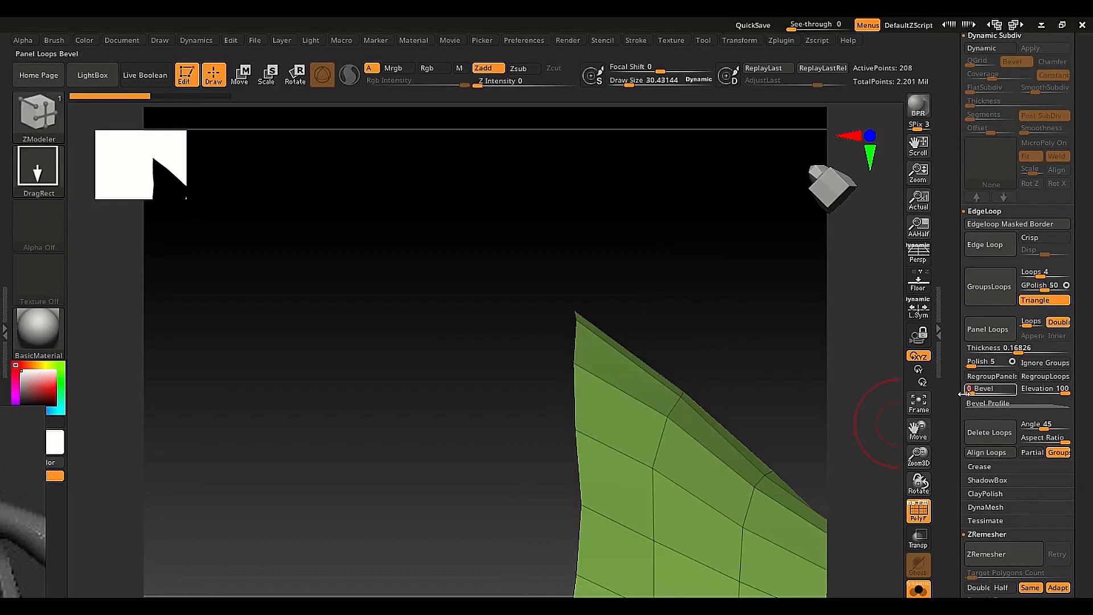
click(967, 338)
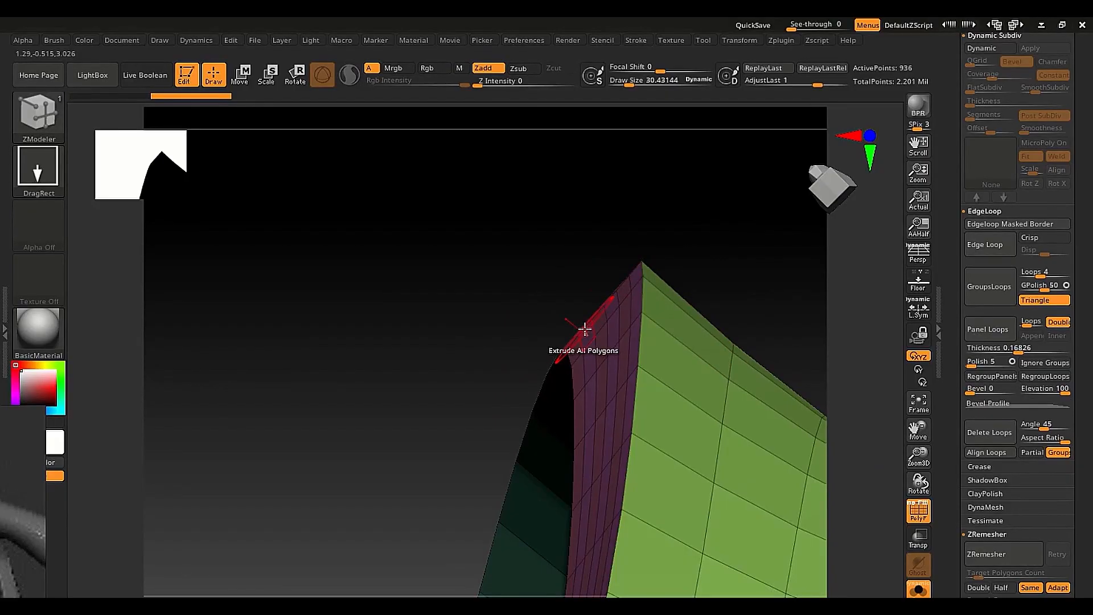
key(ctrl+z)
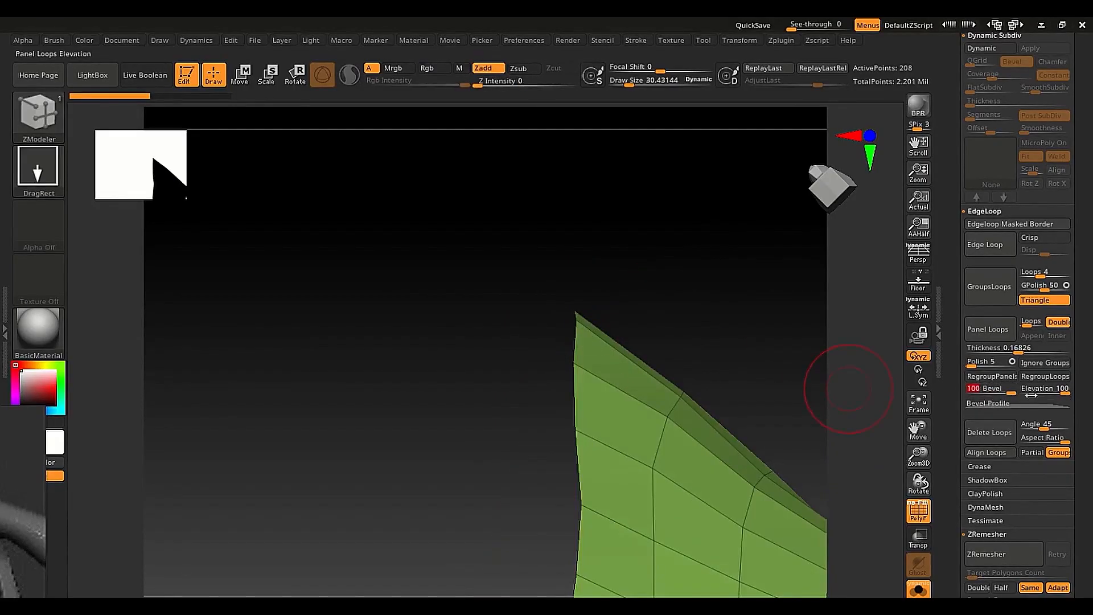
Step: Try Panel Loops at a bevel of 100, inspect the border with and without the polyframe, and undo
click(988, 329)
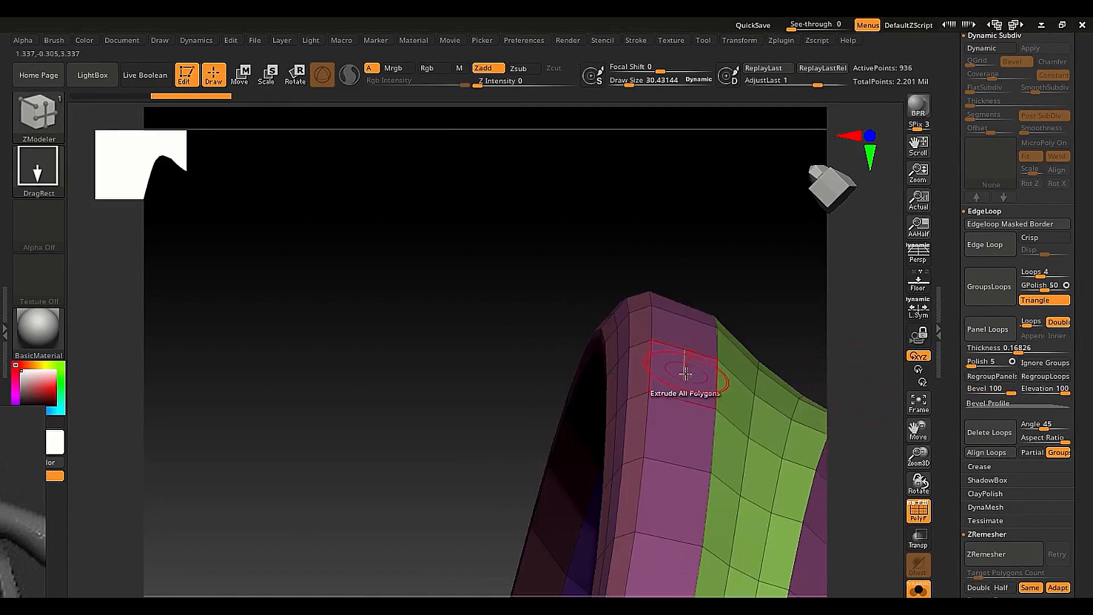
ctrl+right_drag(662, 398, 615, 293)
key(shift+f)
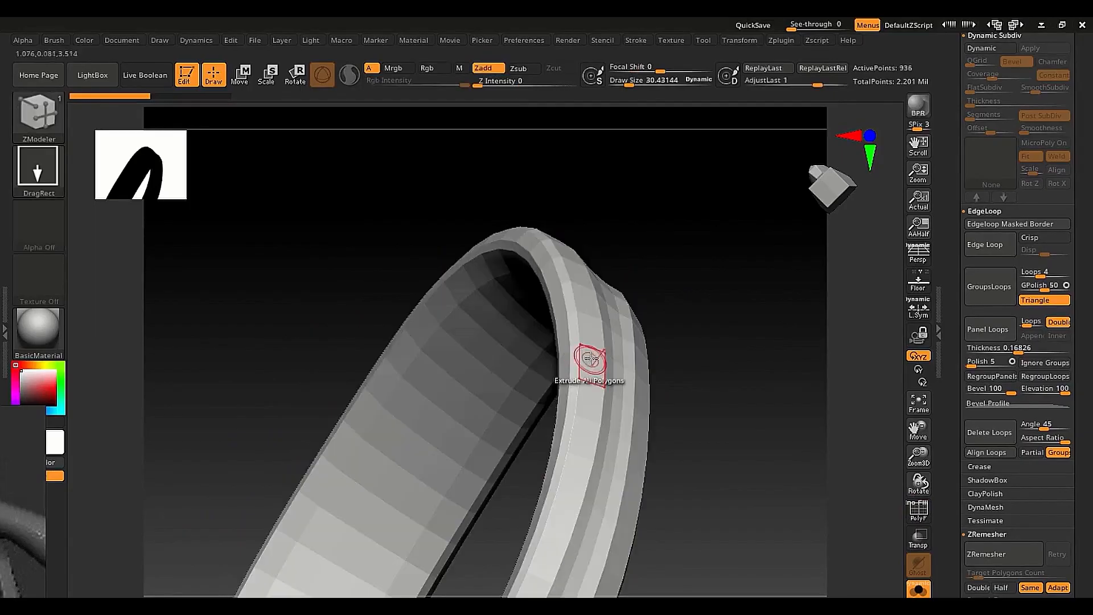
key(shift+f)
ctrl+shift+click(596, 351)
ctrl+right_drag(592, 352, 588, 447)
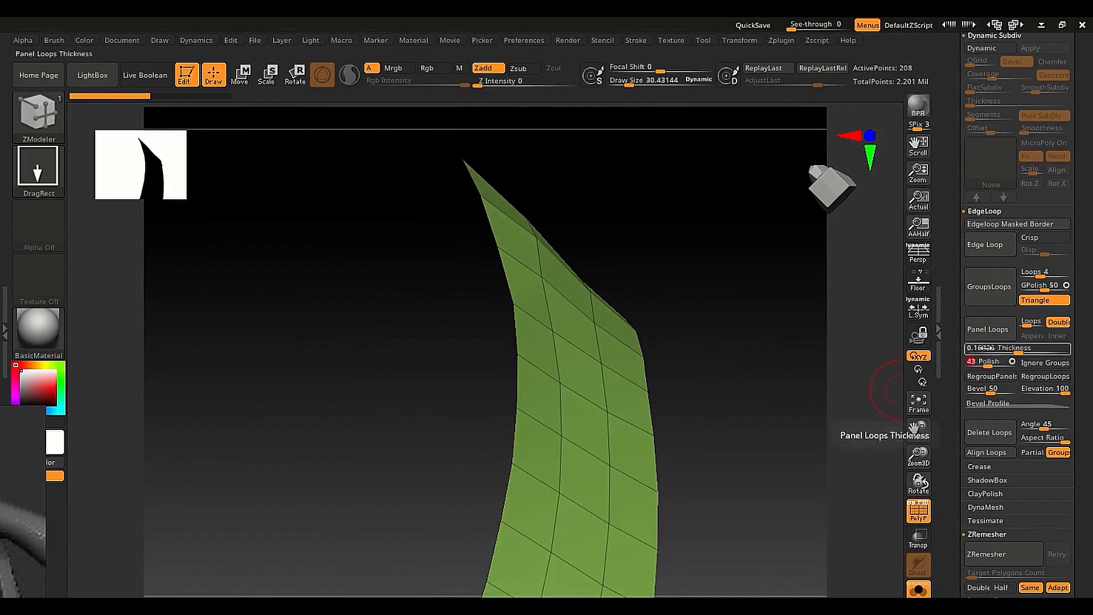
Step: Try Panel Loops with polish 43 and bevel 50, inspect the ring without the polyframe, and undo
click(986, 339)
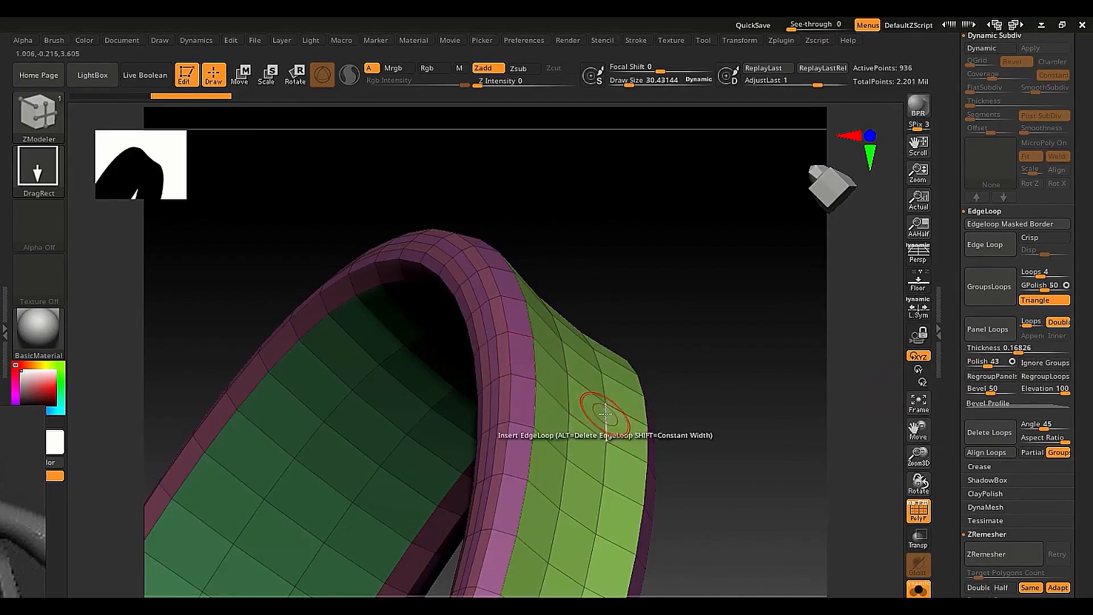
ctrl+right_drag(597, 412, 529, 376)
alt+right_drag(576, 462, 586, 390)
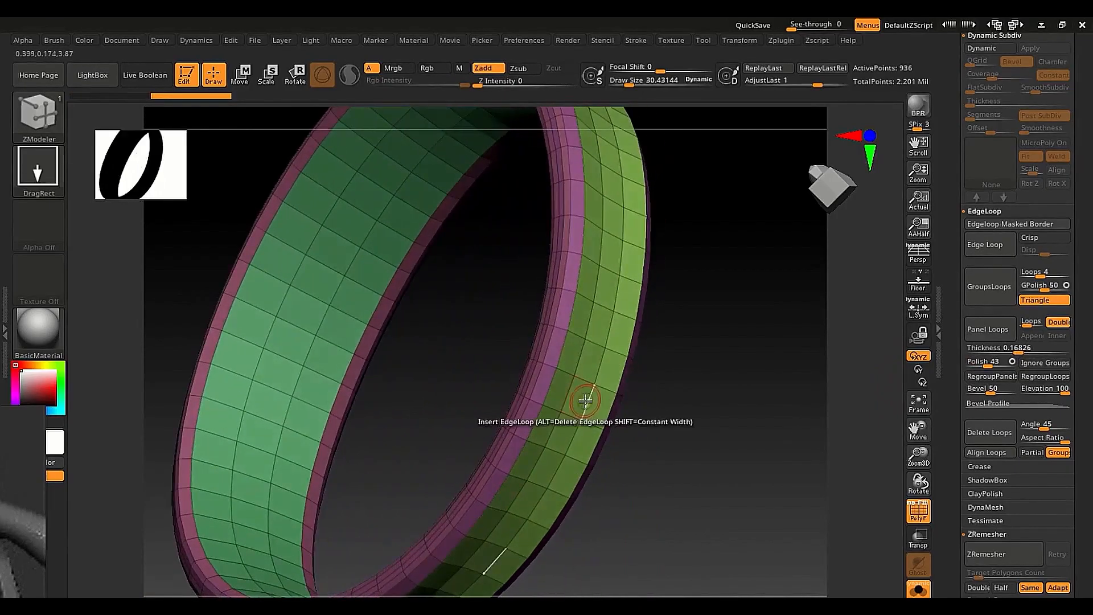
key(shift+f)
right_drag(594, 315, 563, 288)
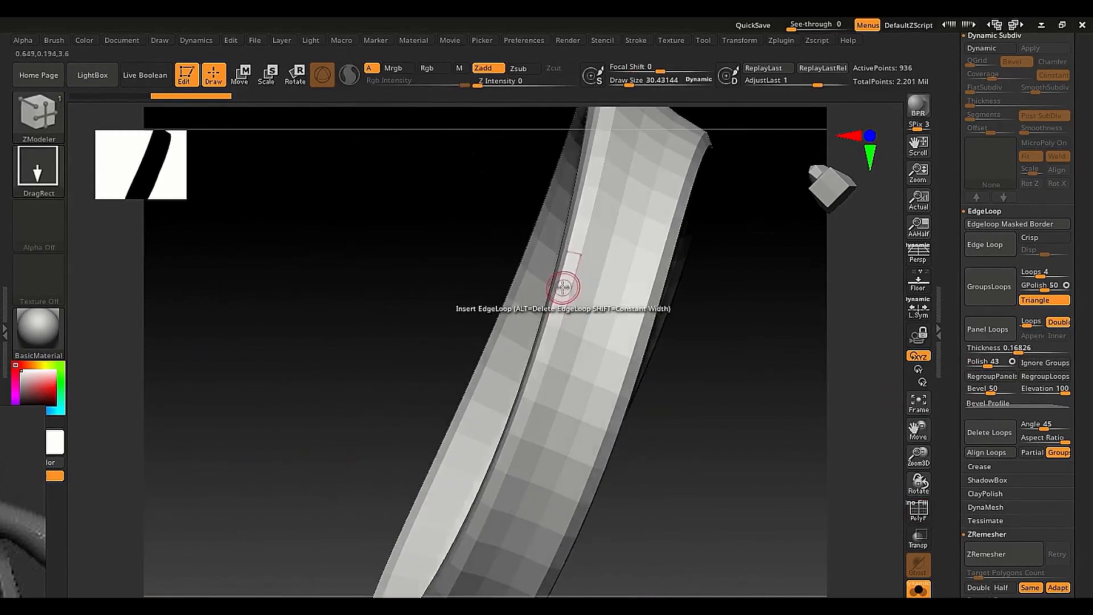
key(ctrl+z)
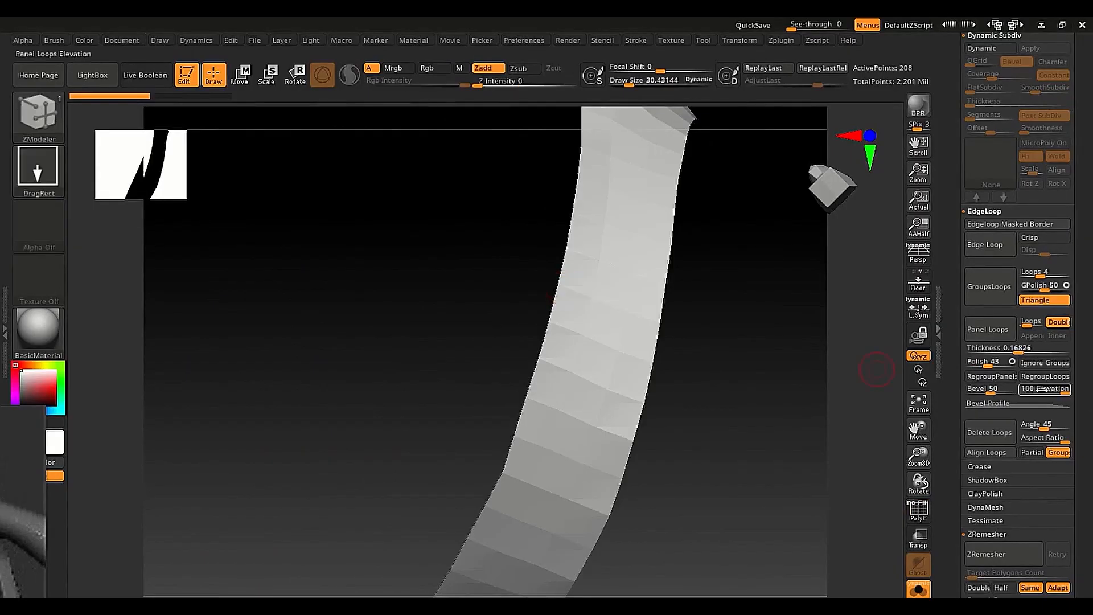
Step: Raise the Panel Loops polish to 100, test it on the strip, and undo the panel
drag(978, 363, 996, 363)
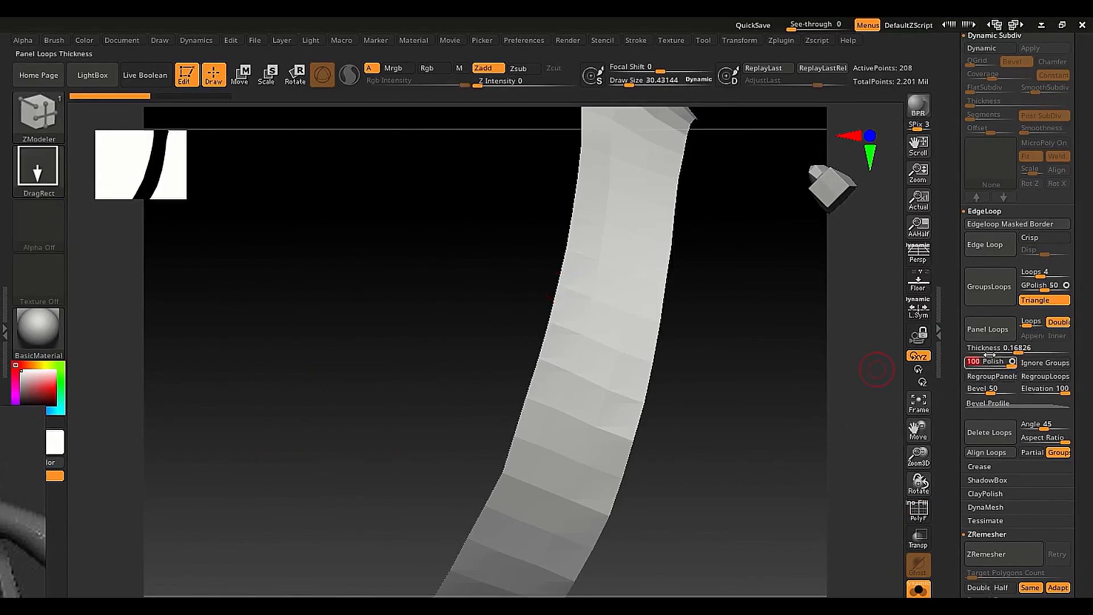
click(988, 337)
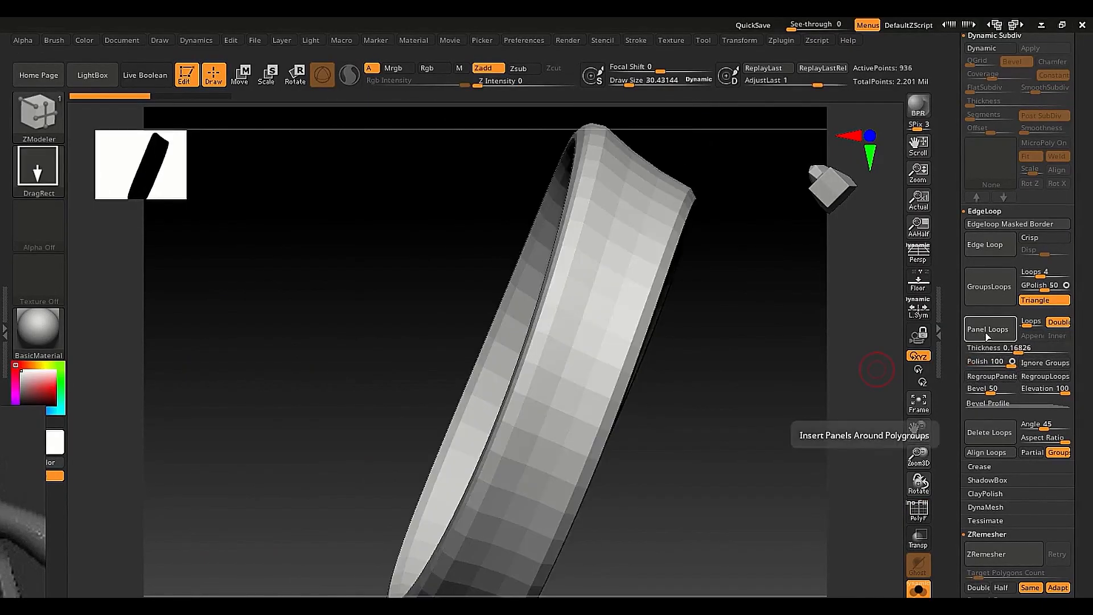
drag(842, 367, 783, 381)
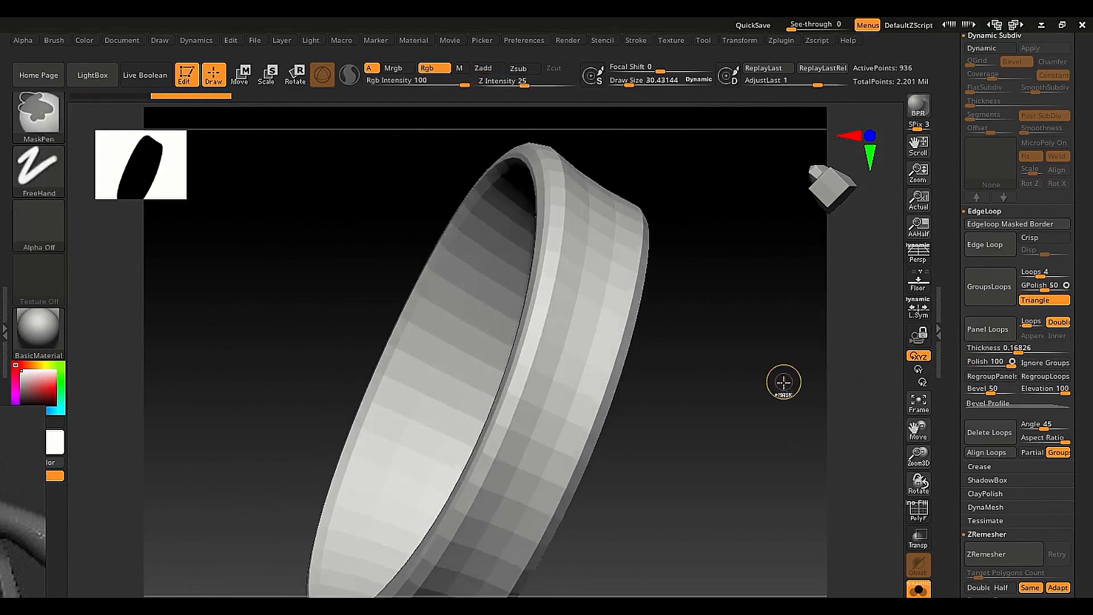
key(ctrl+z)
Step: Set the Panel Loops polish to 0, apply Panel Loops, inspect the ring's faceted surface, and undo
click(967, 360)
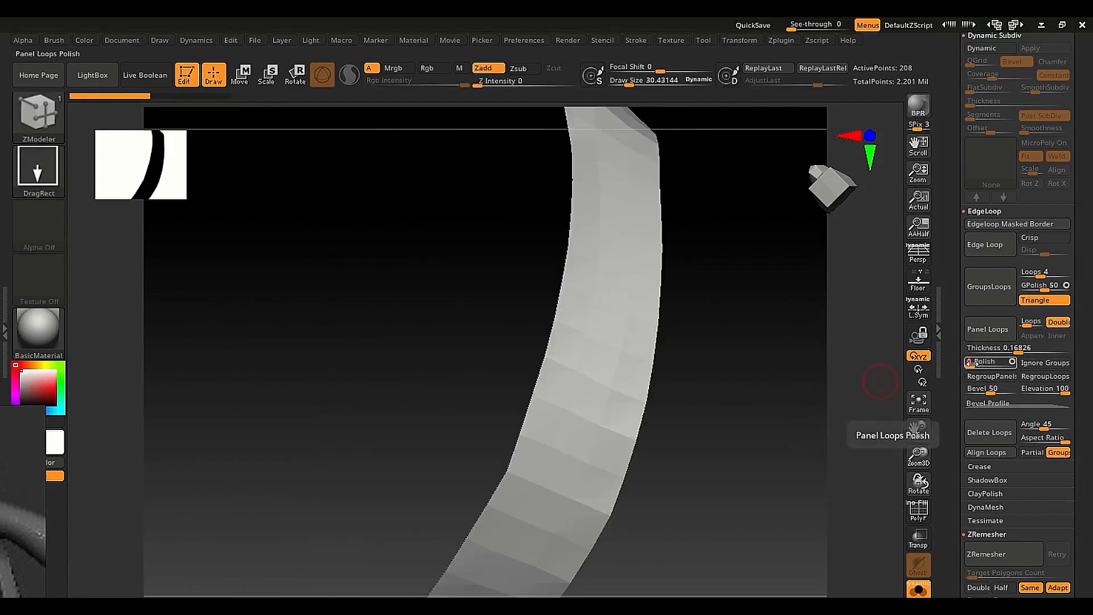
click(980, 336)
mouse_move(435, 211)
ctrl+right_down()
mouse_move(452, 263)
mouse_move(531, 330)
mouse_move(556, 322)
mouse_move(549, 317)
mouse_move(647, 353)
mouse_move(517, 364)
mouse_move(471, 360)
mouse_move(476, 346)
mouse_move(531, 417)
ctrl+right_up()
key(shift+f)
key(shift+f)
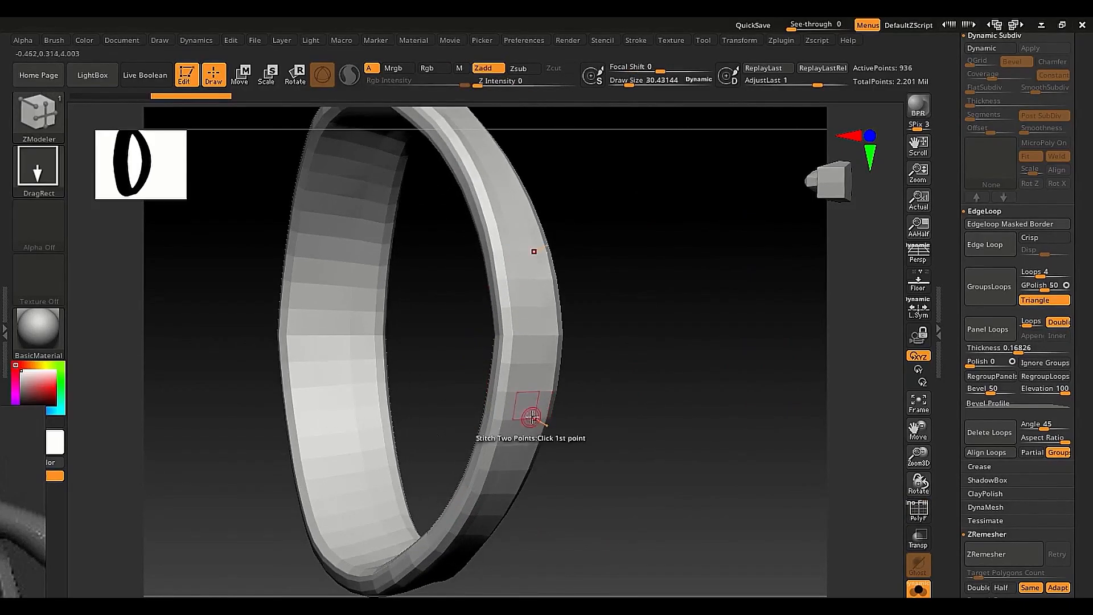
ctrl+shift+click(531, 417)
Step: Try Panel Loops with the polish set to 40 and undo the resulting panel
click(988, 362)
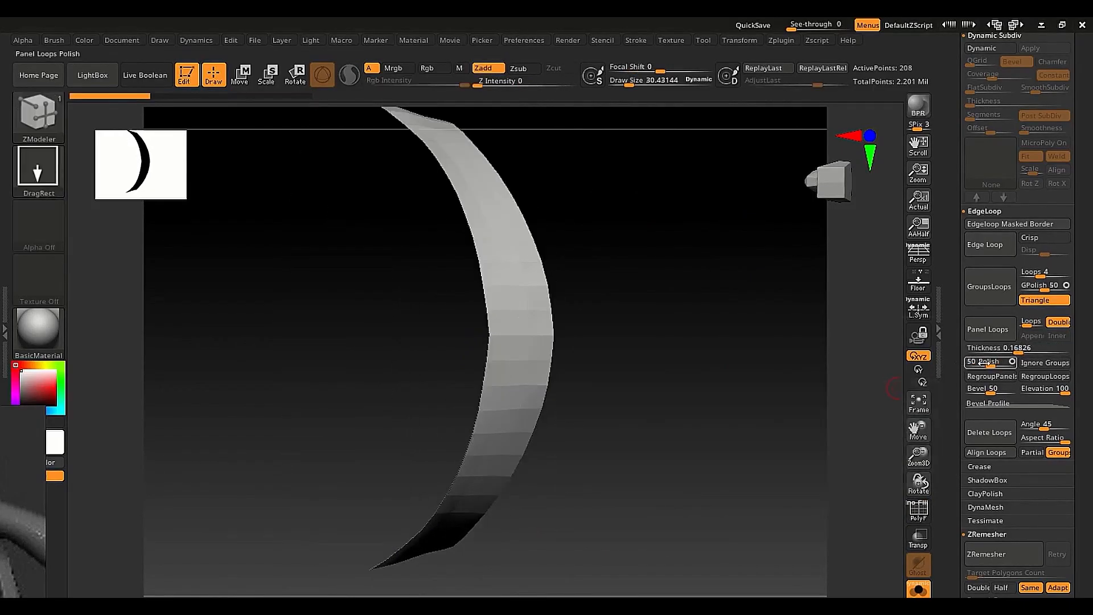
click(985, 330)
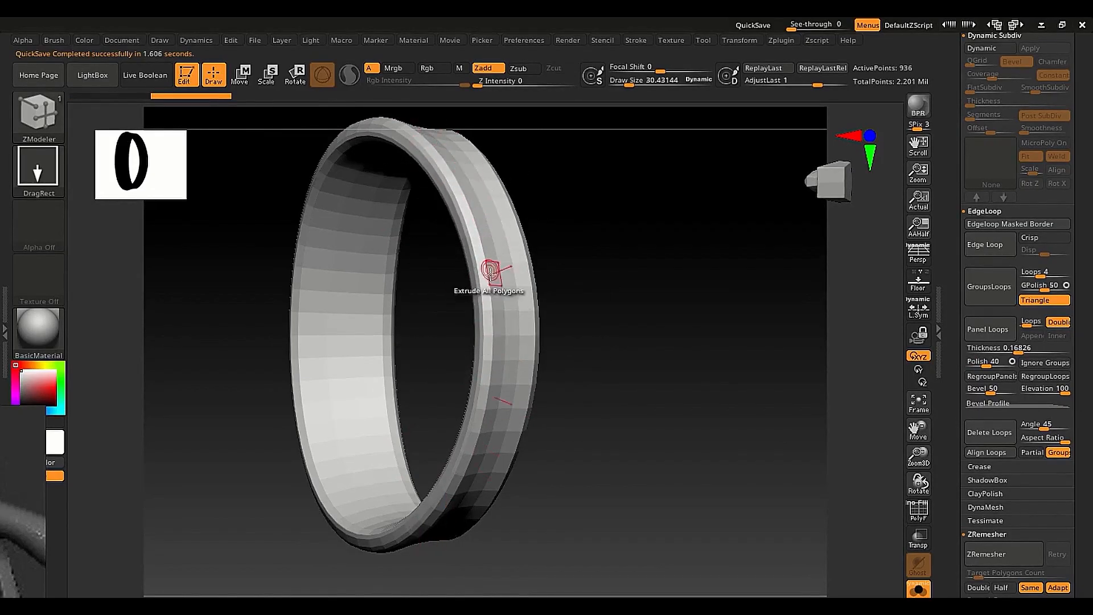
key(ctrl)
ctrl+shift+click(518, 300)
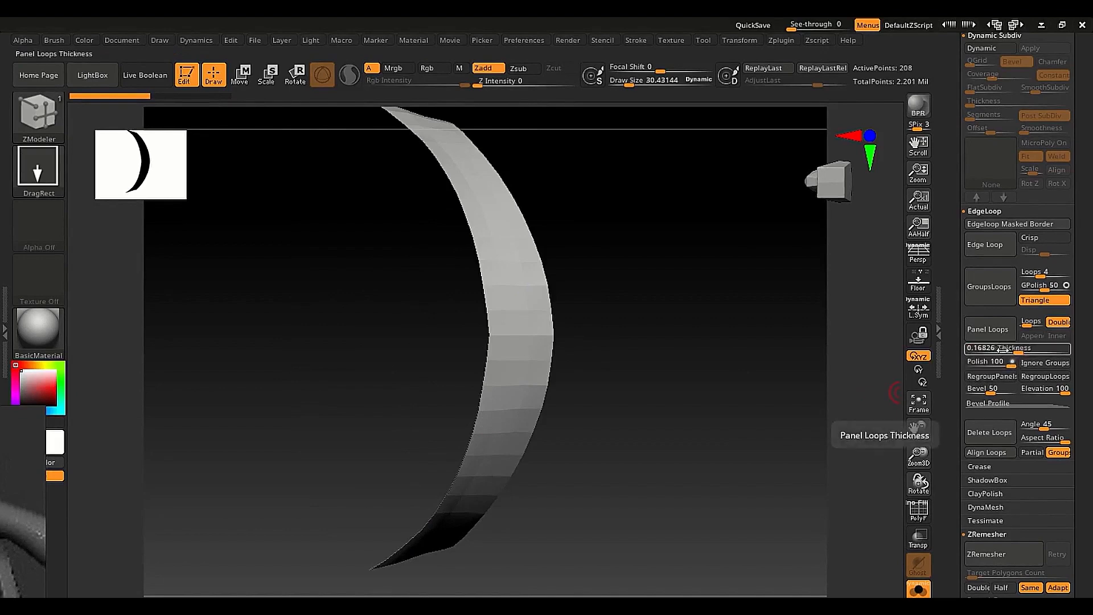
Step: Try Panel Loops at polish 100 with the alternate polish mode, and undo the panel
click(991, 330)
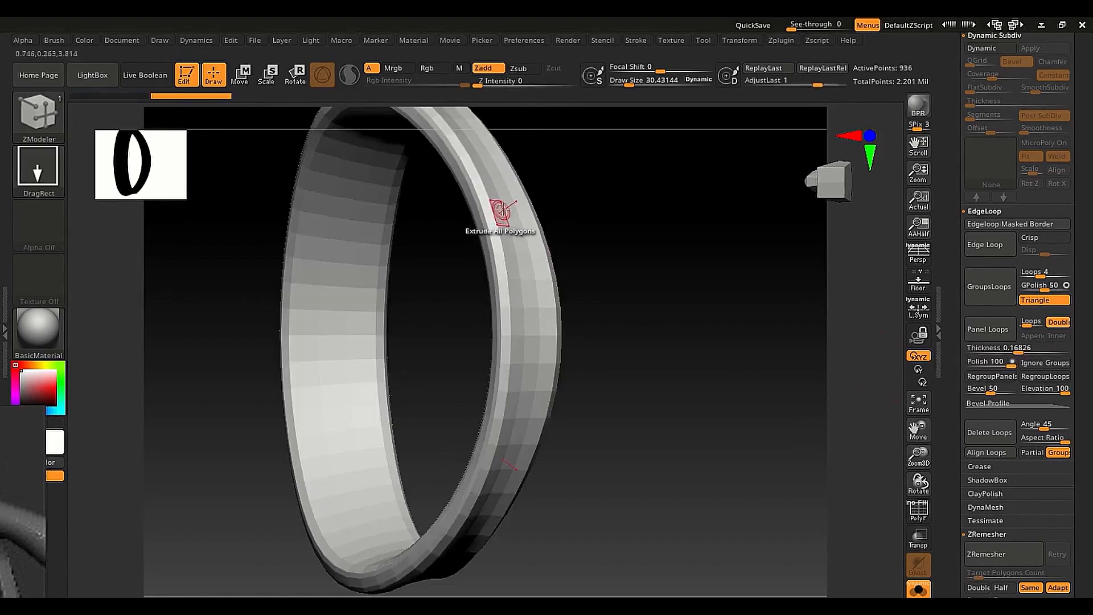
key(ctrl+z)
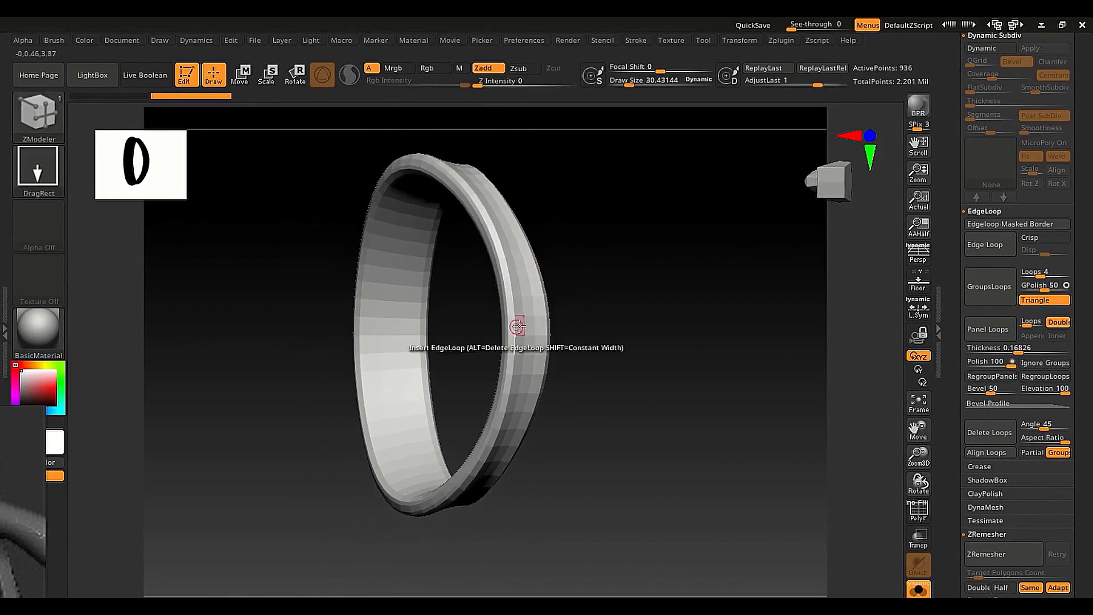
key(ctrl+z)
key(ctrl+z)
key(ctrl+z)
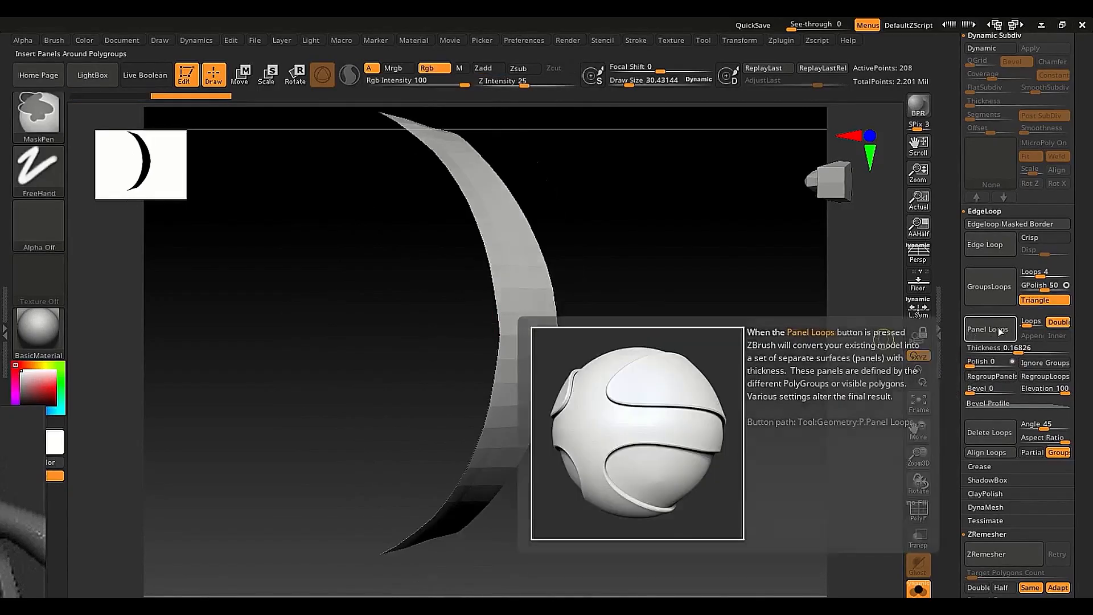
Step: Test Panel Loops with polish and bevel at 0, inspect the border loops in polyframe with the ZModeler brush, and undo
click(980, 340)
right_drag(521, 329, 532, 303)
key(shift+f)
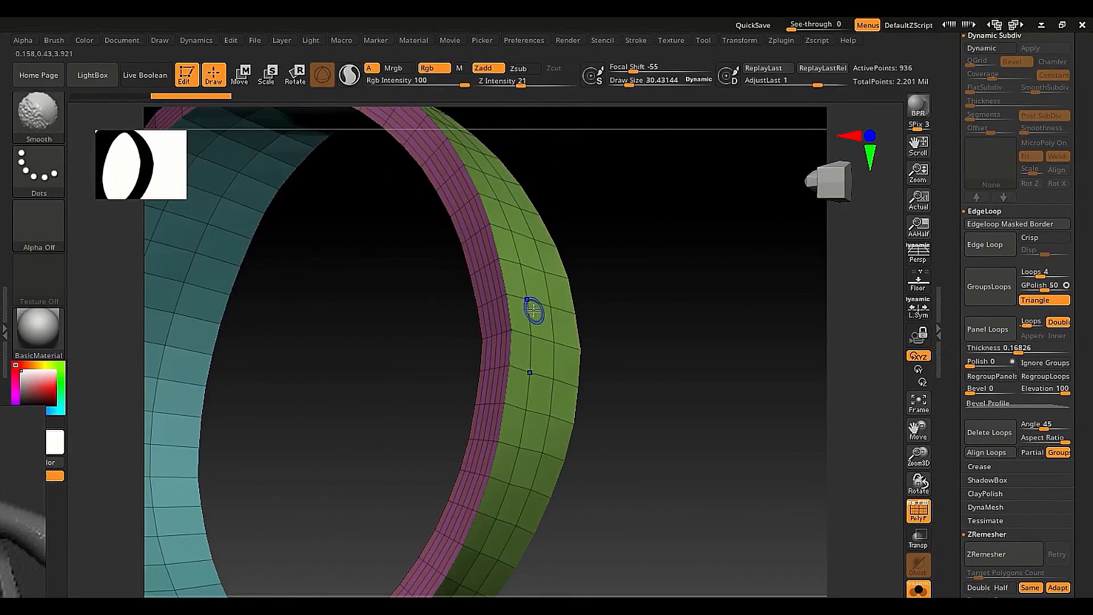
key(b)
key(z)
key(m)
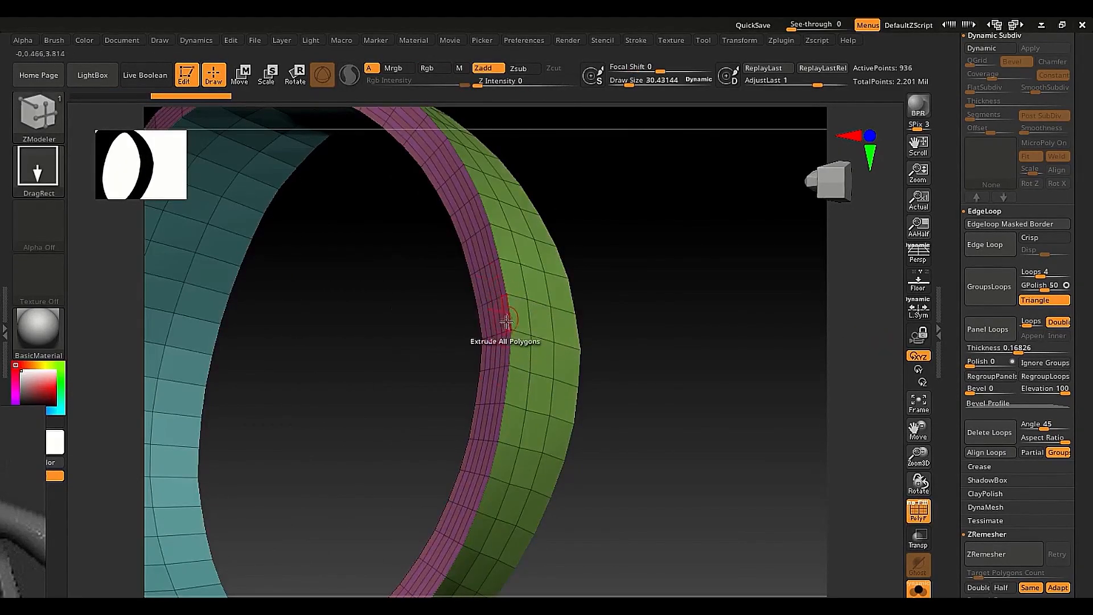
key(ctrl+z)
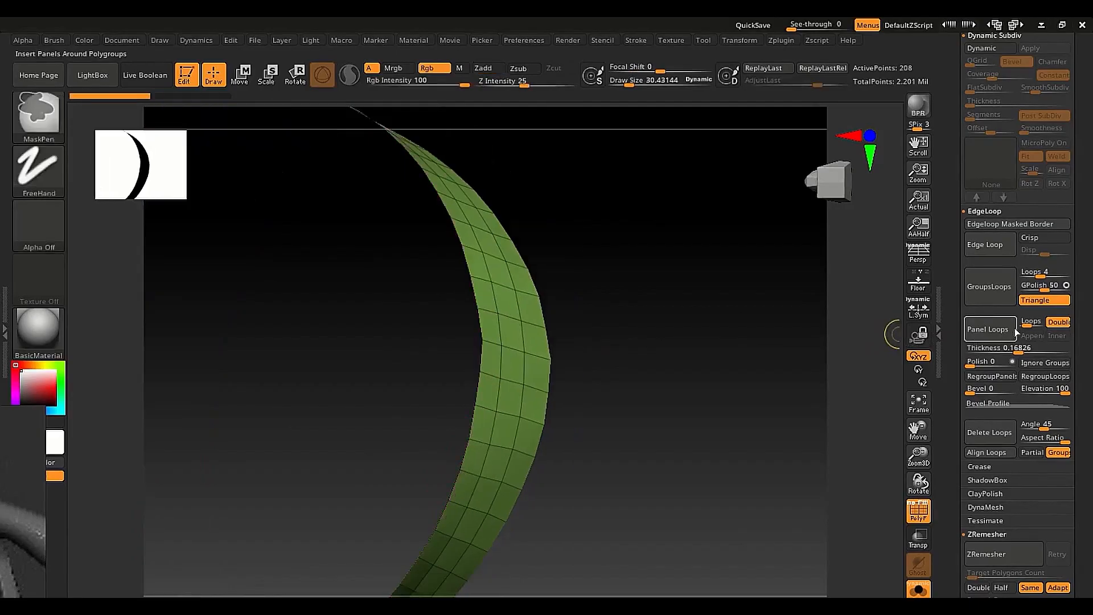
Step: Set the Panel Loops count to 1, apply it, inspect the single-segment border around the ring, and undo
drag(1027, 322, 1023, 323)
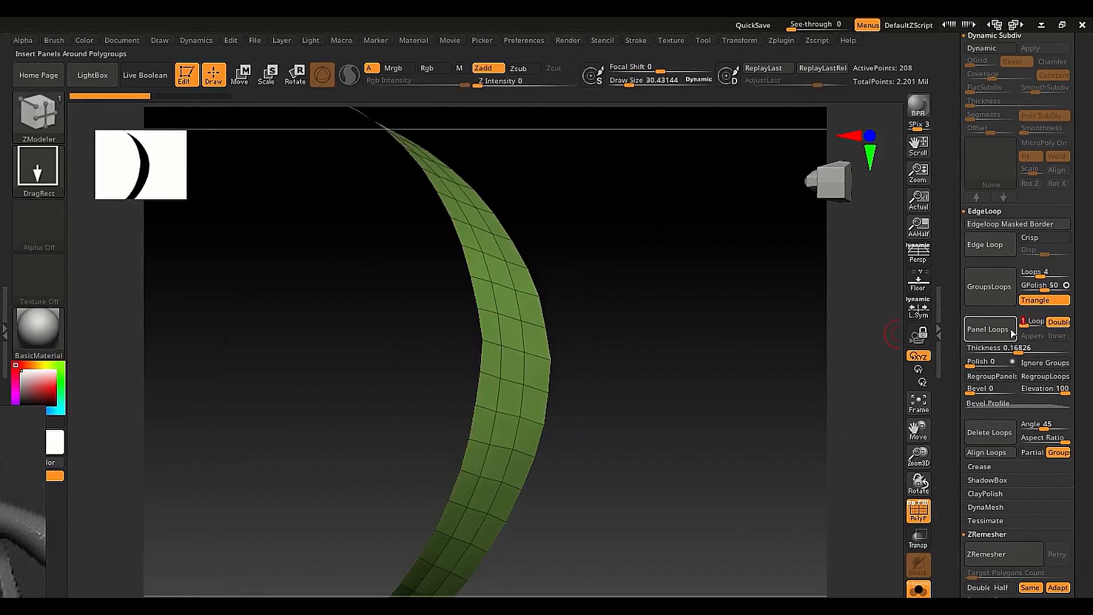
click(1004, 337)
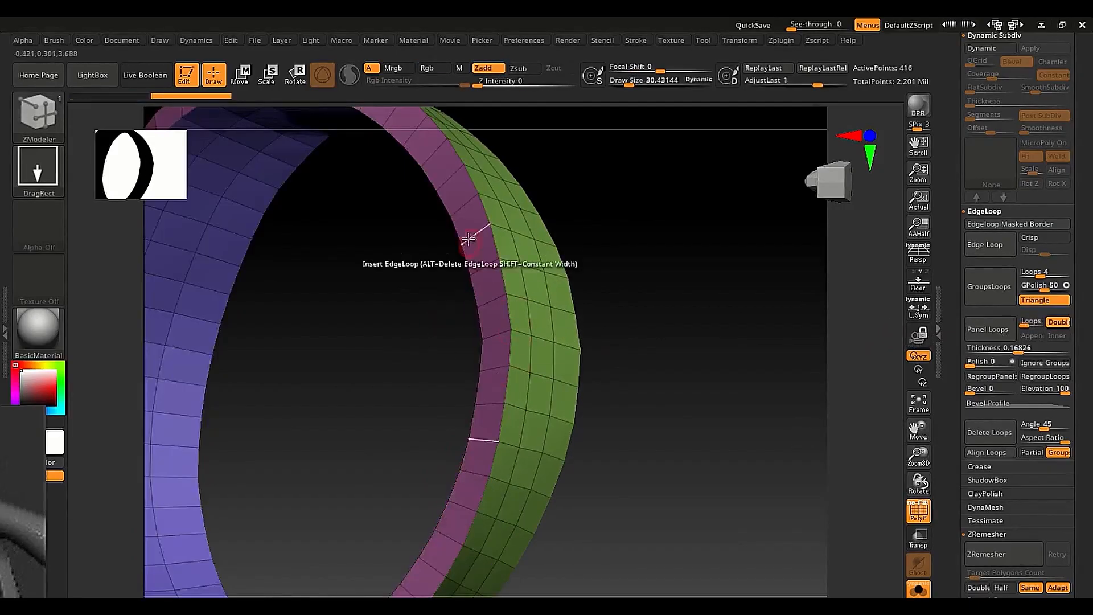
mouse_move(471, 320)
mouse_down()
mouse_move(568, 405)
mouse_move(642, 369)
mouse_up()
key(ctrl)
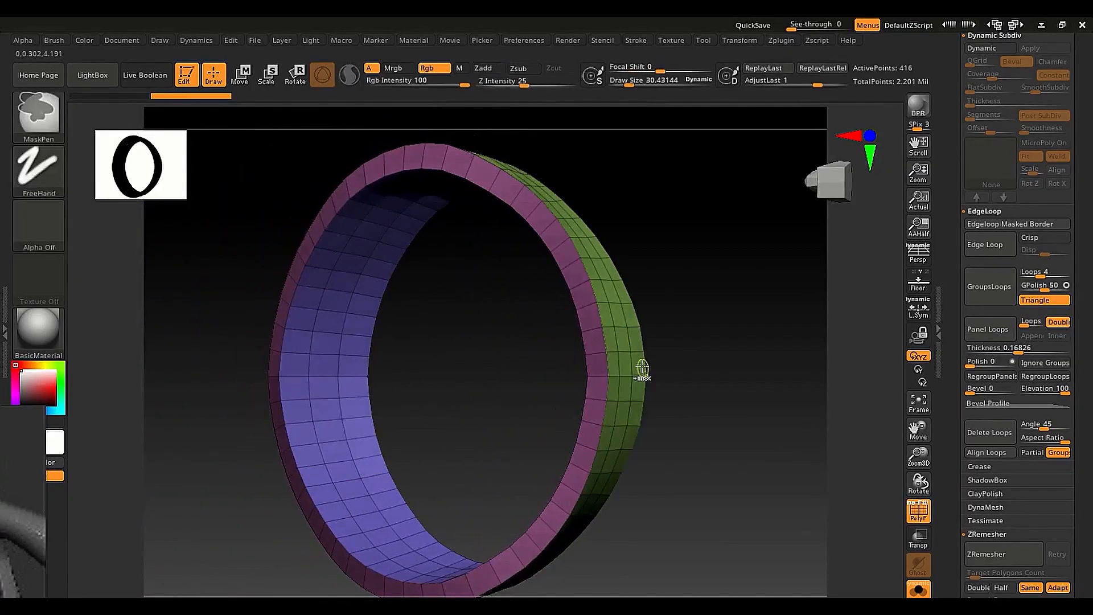
ctrl+right_drag(609, 355, 599, 392)
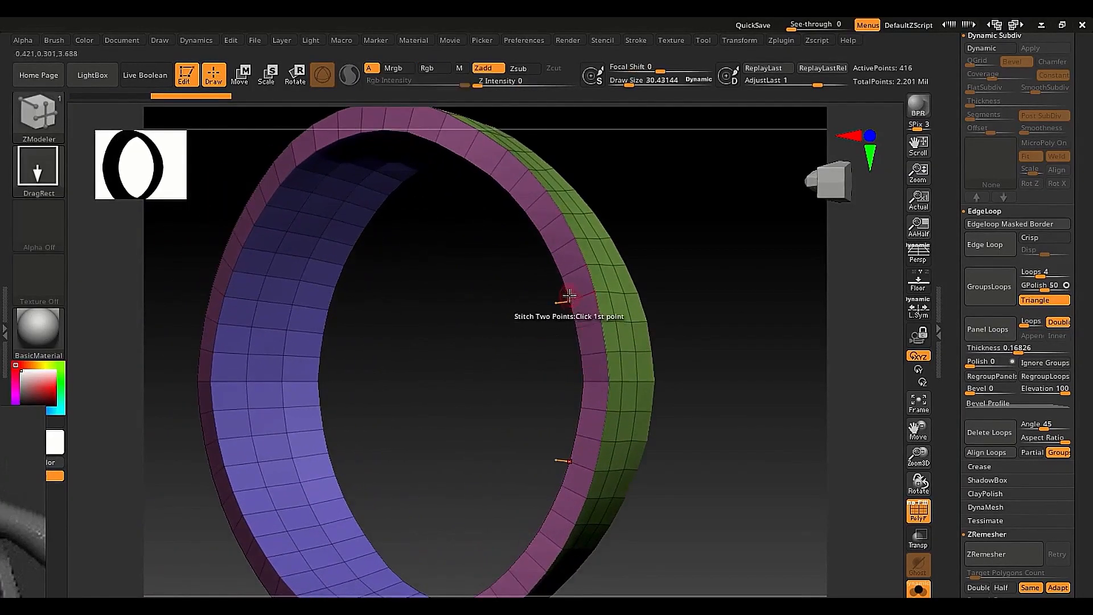
mouse_move(569, 296)
ctrl+right_down()
mouse_move(586, 395)
mouse_move(603, 355)
ctrl+right_up()
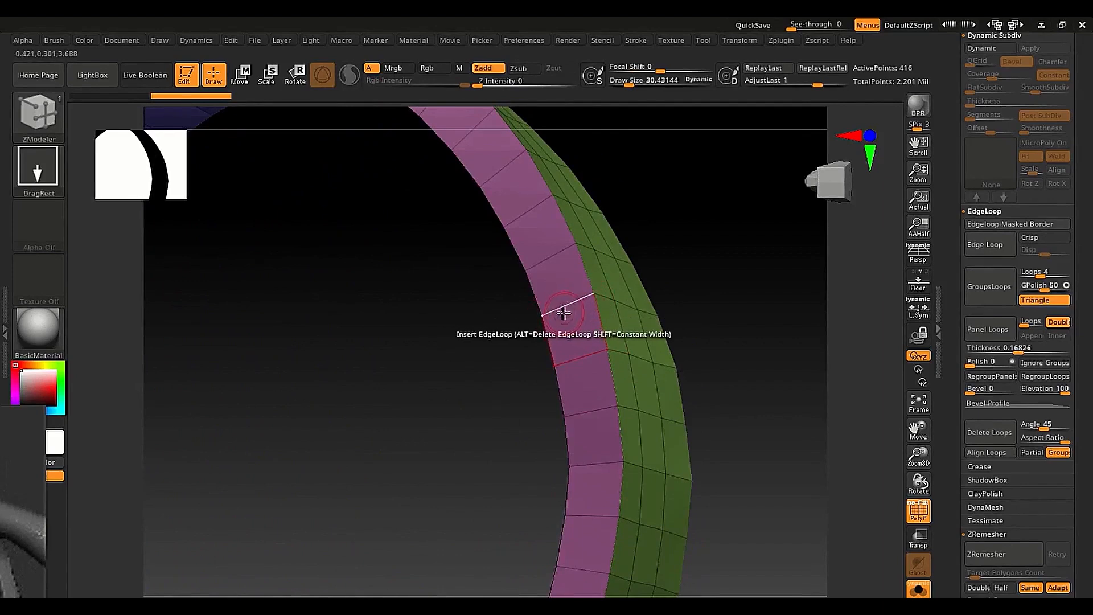
key(ctrl)
ctrl+shift+click(616, 320)
mouse_move(575, 325)
ctrl+right_down()
mouse_move(510, 296)
mouse_move(509, 280)
ctrl+right_up()
Step: Activate Dynamic Subdiv on the single-sided strip and inspect it up close
scroll(945, 140, up, 5)
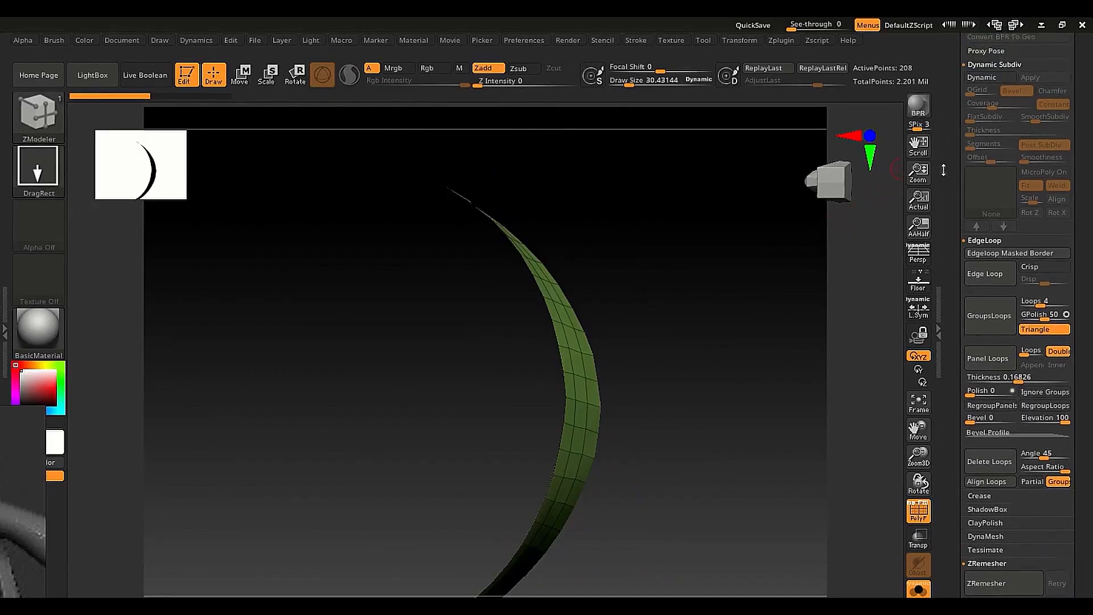
scroll(979, 228, up, 1)
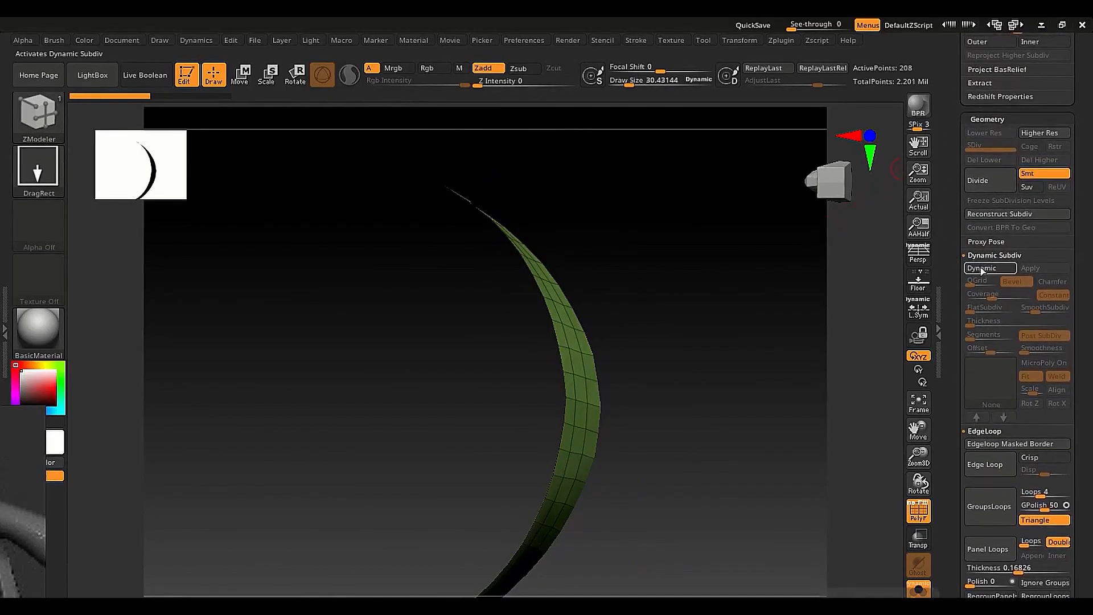
click(982, 268)
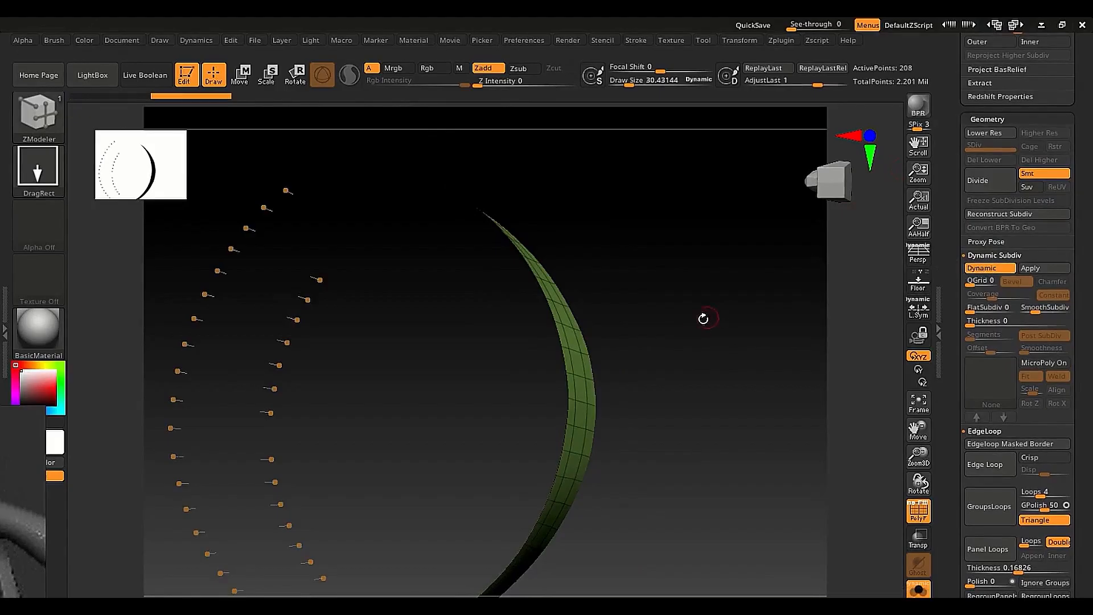
right_drag(703, 317, 484, 436)
right_drag(566, 441, 579, 278)
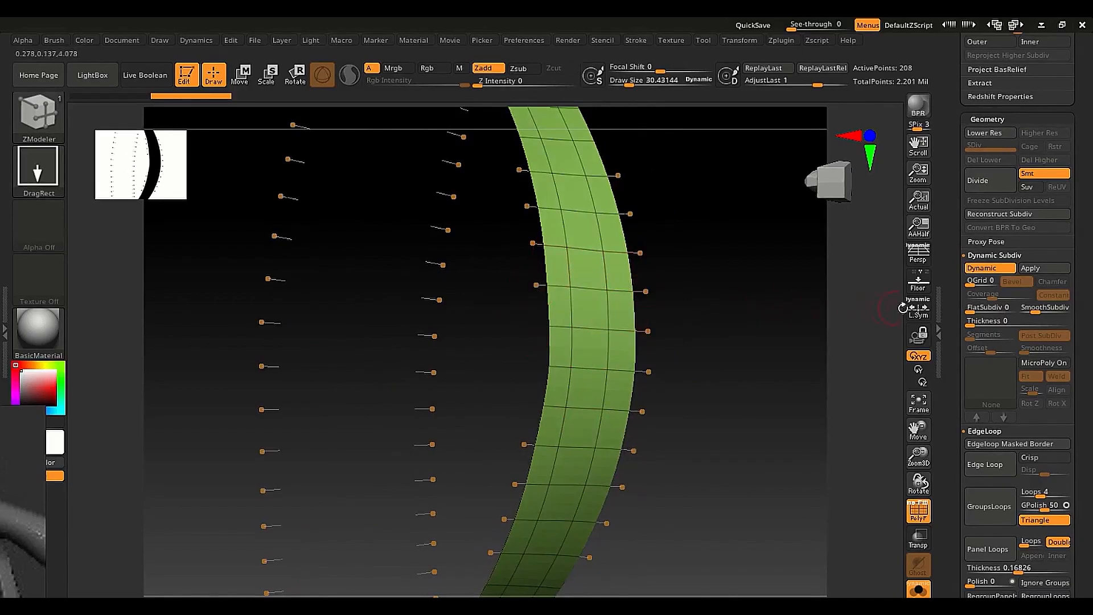
Step: Set the strip's Dynamic Subdiv thickness to 0.00876 and check its edge
click(977, 322)
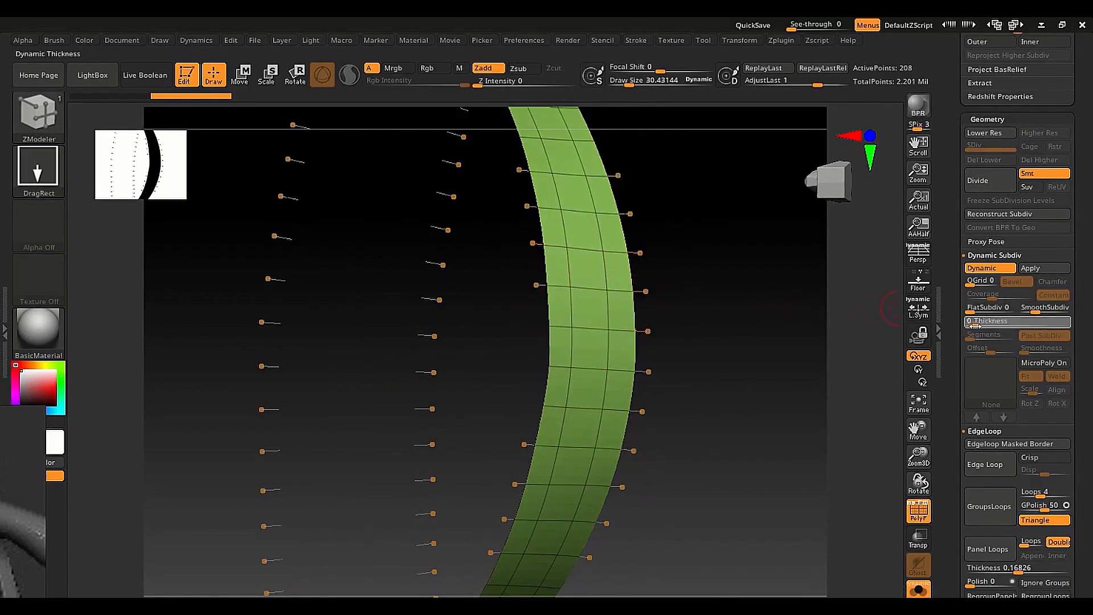
drag(987, 325, 999, 325)
right_drag(771, 376, 816, 392)
click(1000, 322)
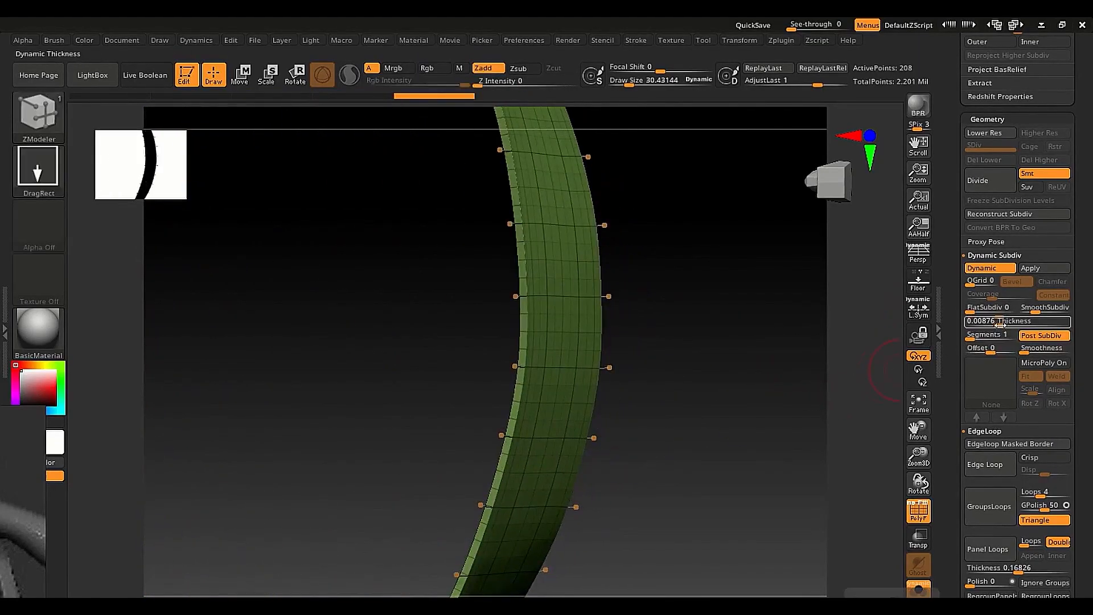
Step: Hide the polyframe, set the strip's Dynamic Subdiv offset to -100, and check its fit among the surrounding subtools
drag(1013, 324, 1026, 323)
drag(1026, 322, 999, 323)
key(shift+f)
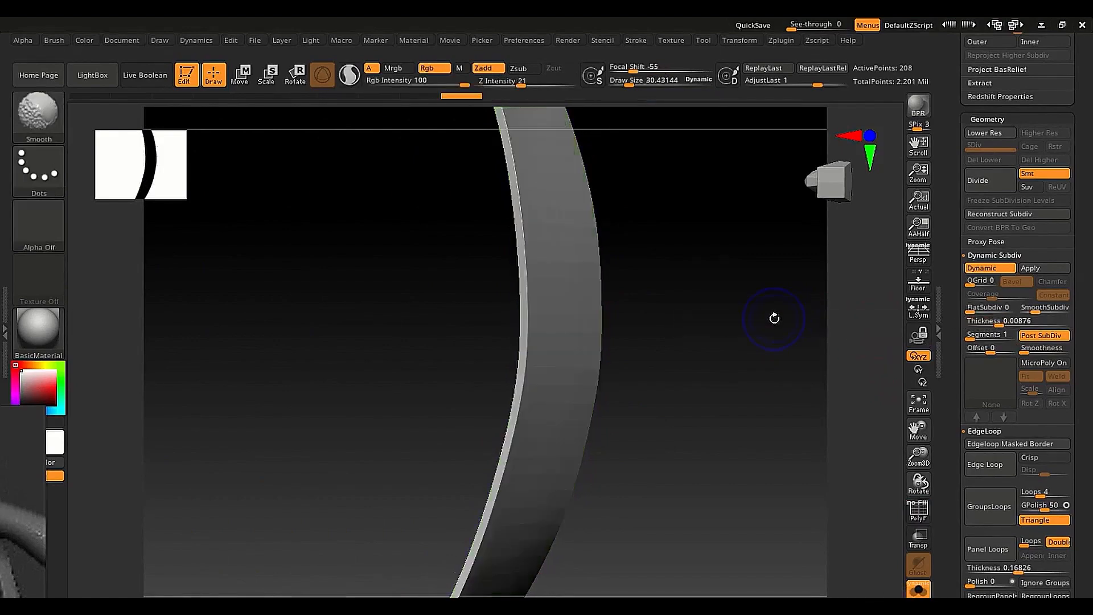
shift+click(772, 325)
mouse_move(772, 325)
mouse_down()
mouse_move(536, 342)
mouse_move(534, 302)
mouse_move(507, 253)
mouse_move(634, 459)
mouse_move(542, 366)
mouse_move(515, 378)
mouse_move(519, 396)
mouse_up()
right_drag(519, 397, 685, 410)
drag(987, 353, 984, 353)
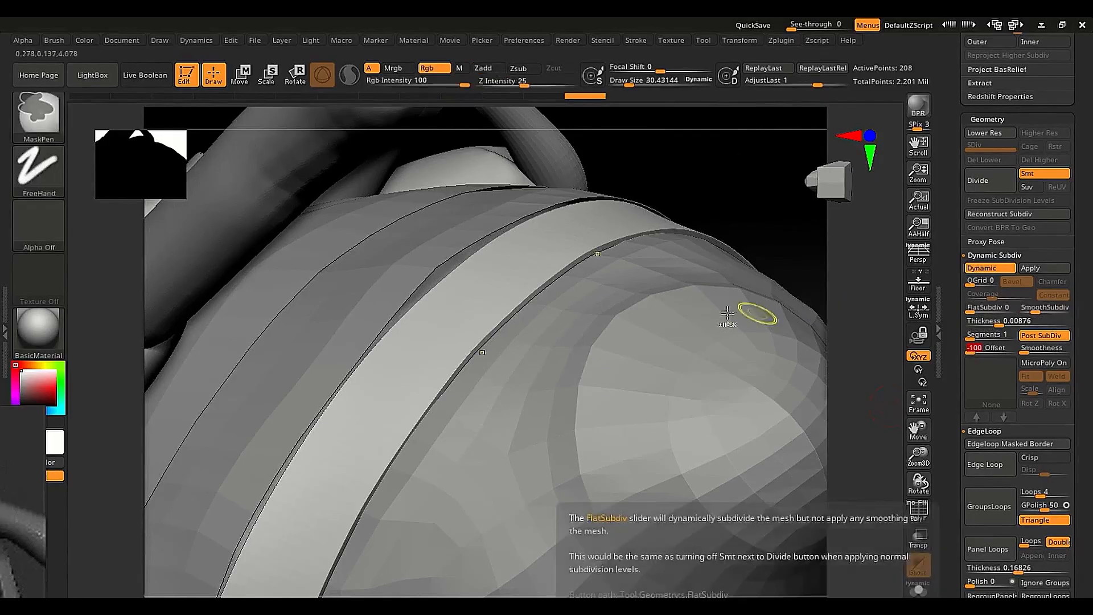
right_drag(756, 312, 777, 403)
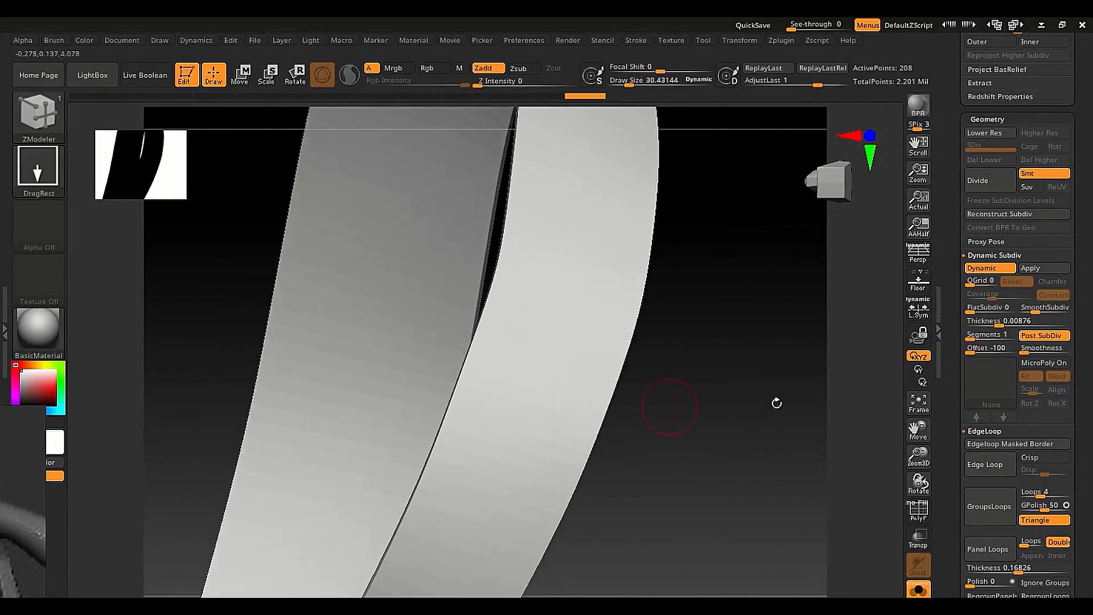
Step: Compare the strip's outline with SmoothSubdiv at 0 and at 2
click(1025, 308)
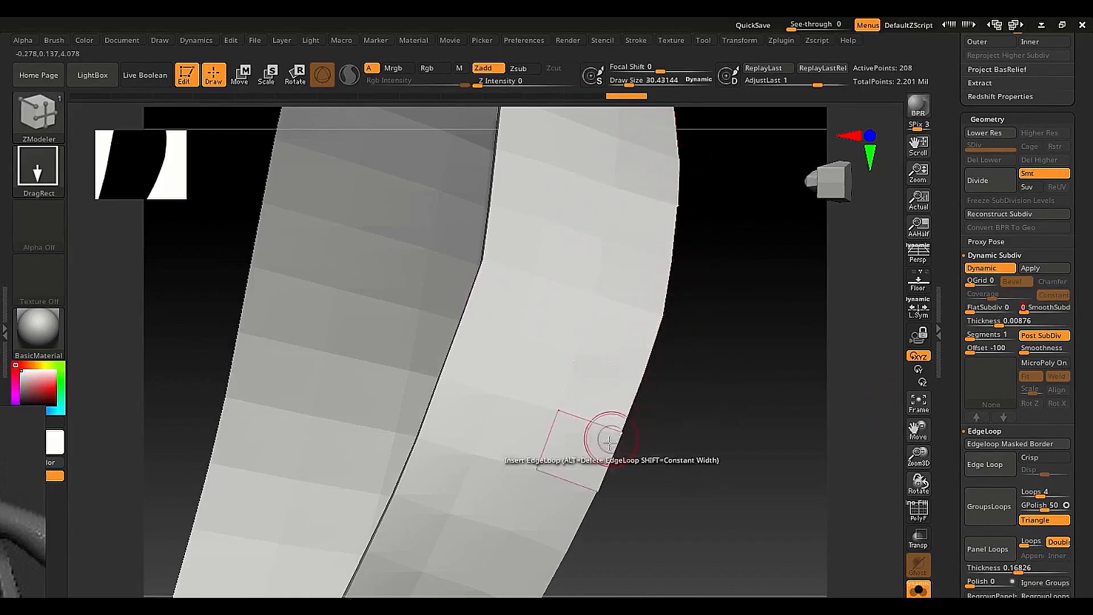
click(1034, 309)
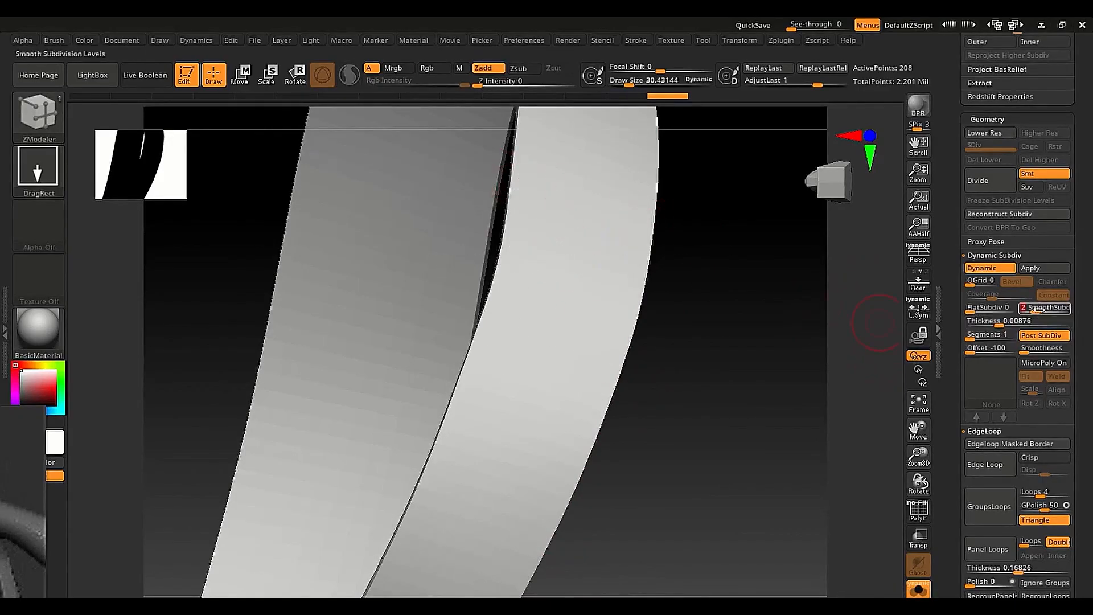
click(1028, 308)
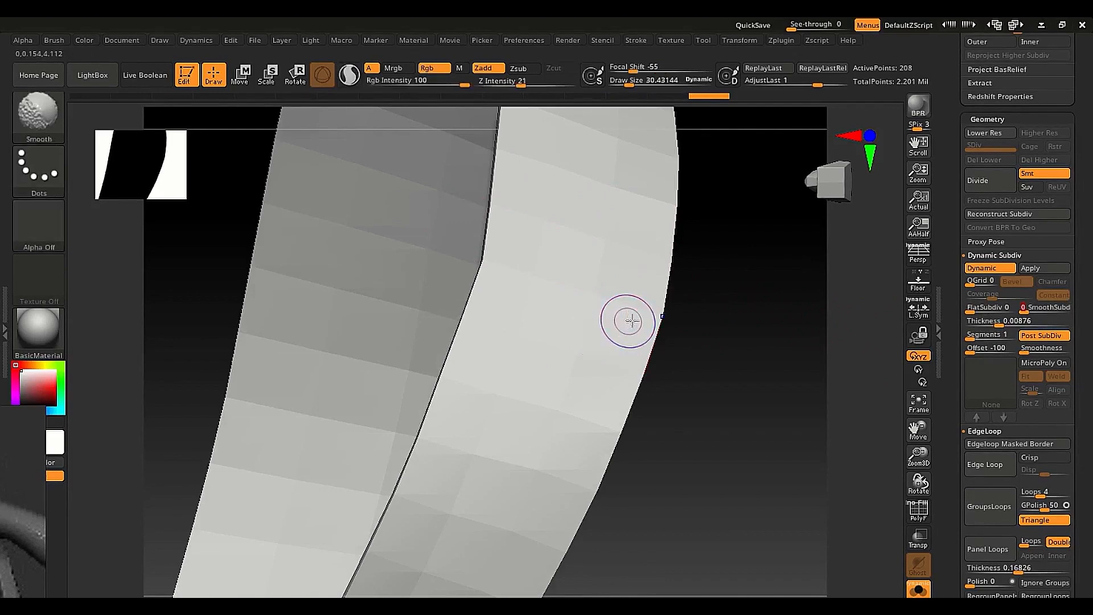
Step: Show the polyframe and crease the strip's border with a crease tolerance of 180
key(shift+f)
scroll(973, 433, down, 10)
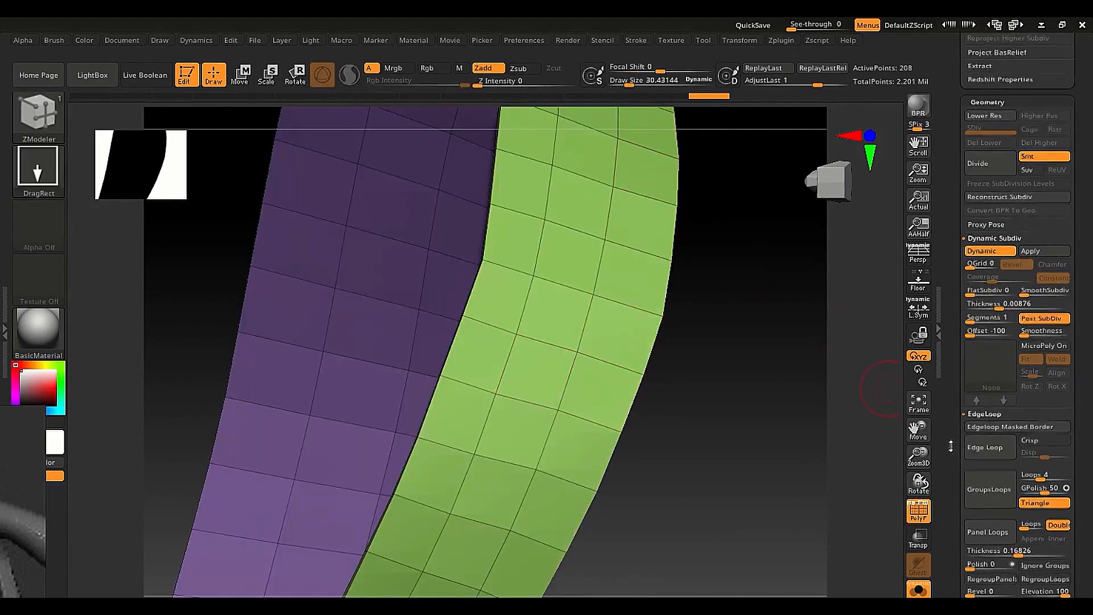
key(shift)
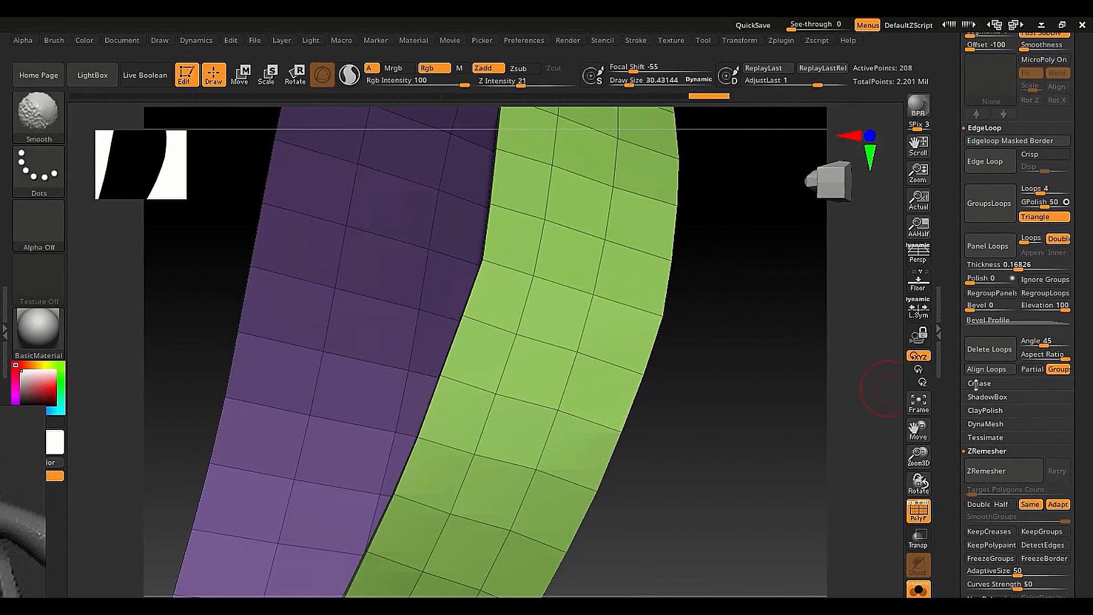
click(980, 383)
drag(970, 410, 1009, 410)
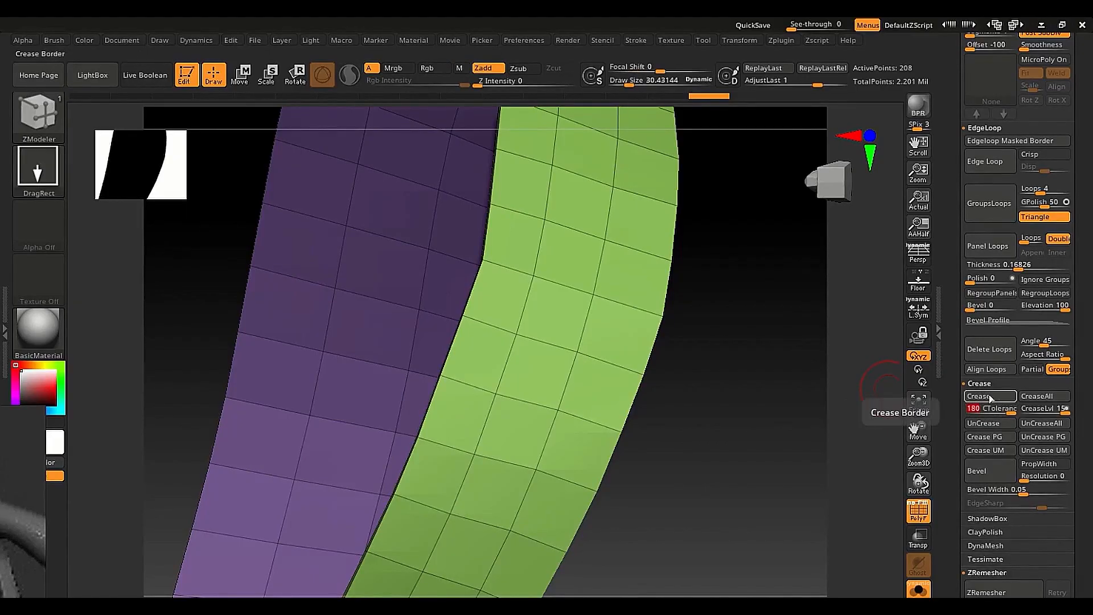
click(991, 402)
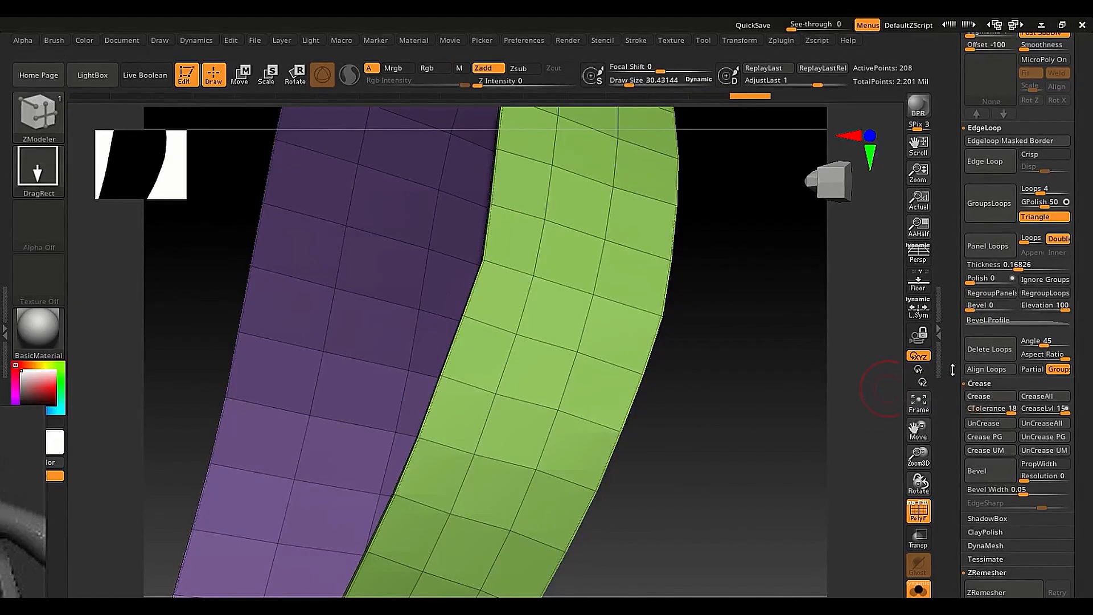
Step: Undo and redo the border crease to compare the strip's edges up close
ctrl+right_drag(556, 259, 670, 291)
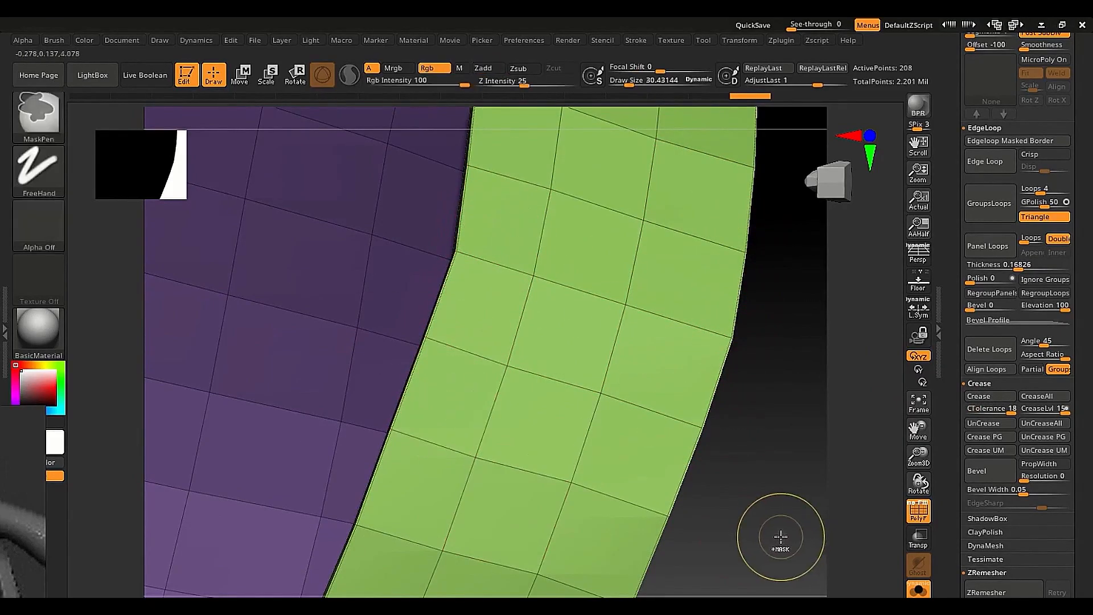
key(ctrl+z)
key(ctrl+shift+z)
key(ctrl+z)
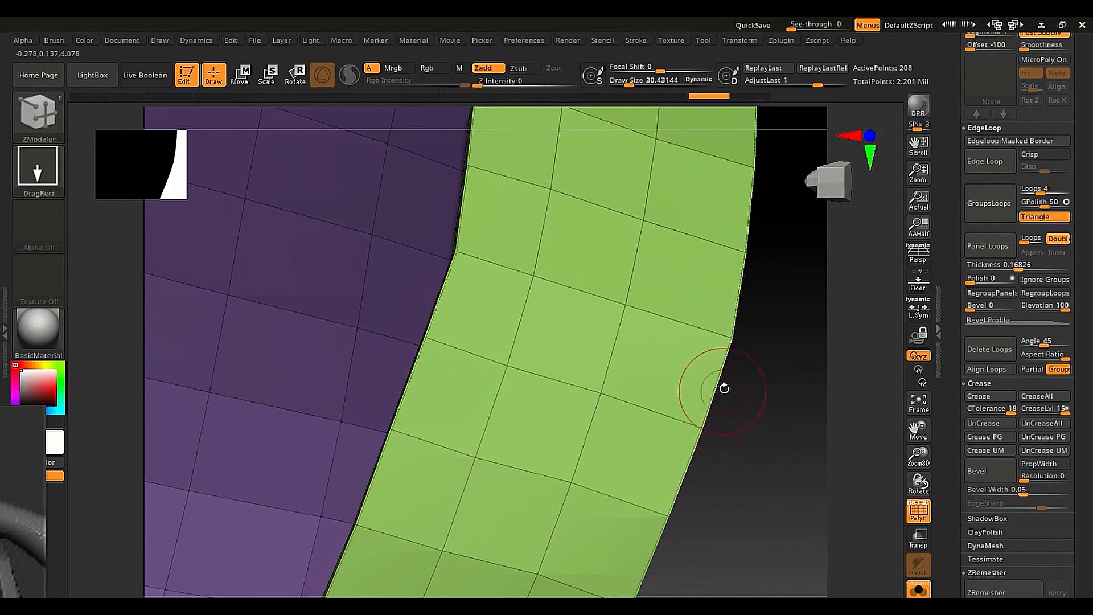
Step: Set SmoothSubdiv to 2 and inspect the smoothed strip on its own and among the other subtools
scroll(951, 261, up, 5)
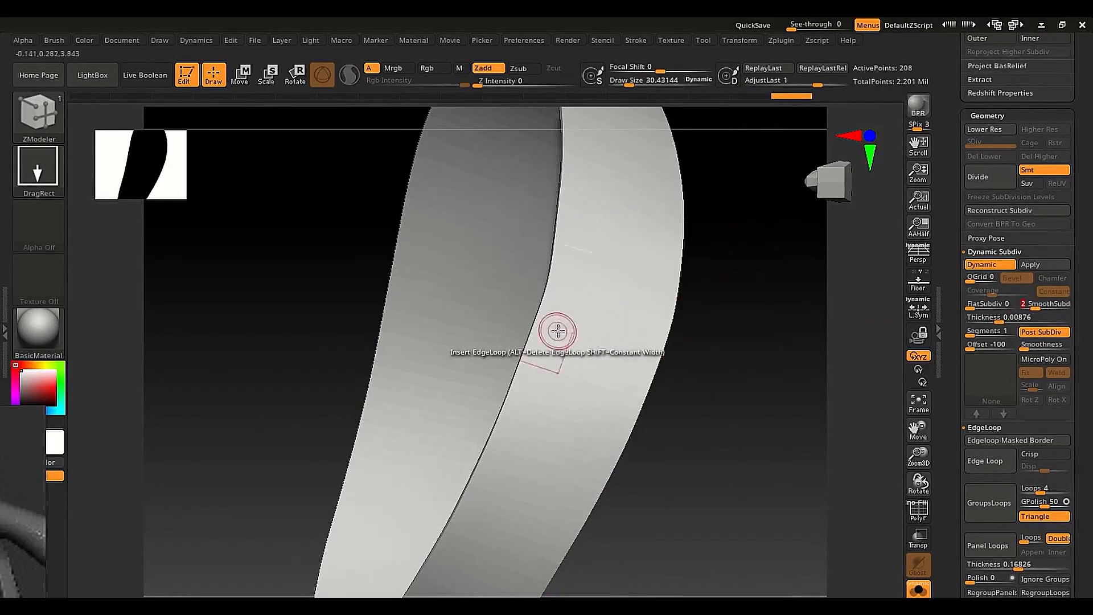
mouse_move(557, 354)
ctrl+right_down()
mouse_move(491, 313)
mouse_move(630, 312)
mouse_move(641, 278)
ctrl+right_up()
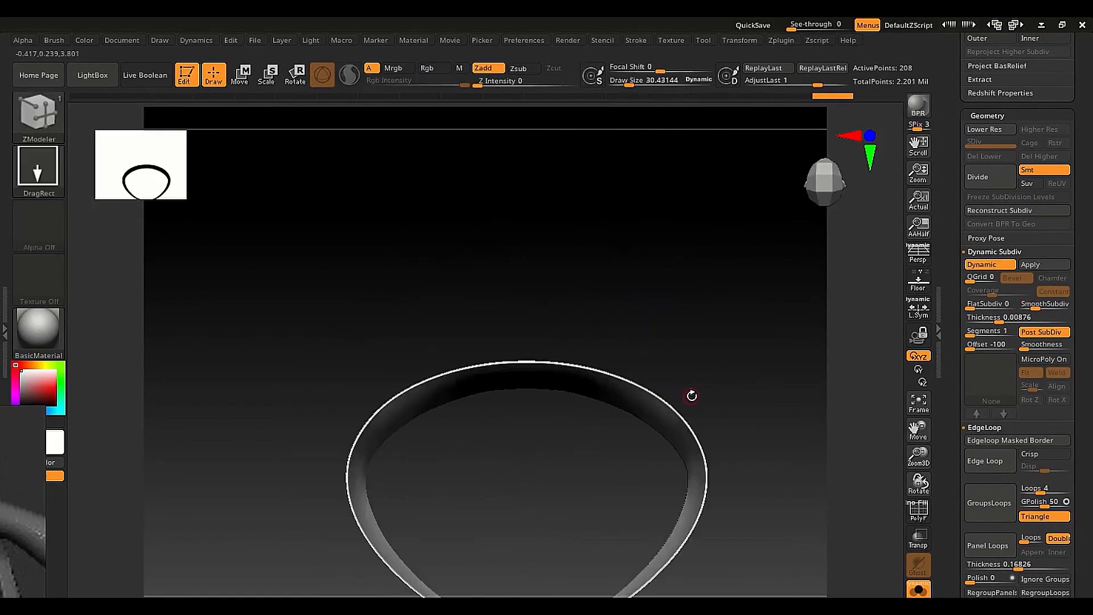
alt+right_drag(690, 395, 683, 260)
key(ctrl+shift+s)
mouse_move(638, 342)
ctrl+right_down()
mouse_move(598, 319)
mouse_move(636, 312)
mouse_move(609, 361)
mouse_move(507, 281)
ctrl+right_up()
mouse_move(610, 196)
shift+right_down()
mouse_move(630, 152)
mouse_move(468, 259)
mouse_move(602, 356)
mouse_move(541, 351)
mouse_move(852, 349)
shift+right_up()
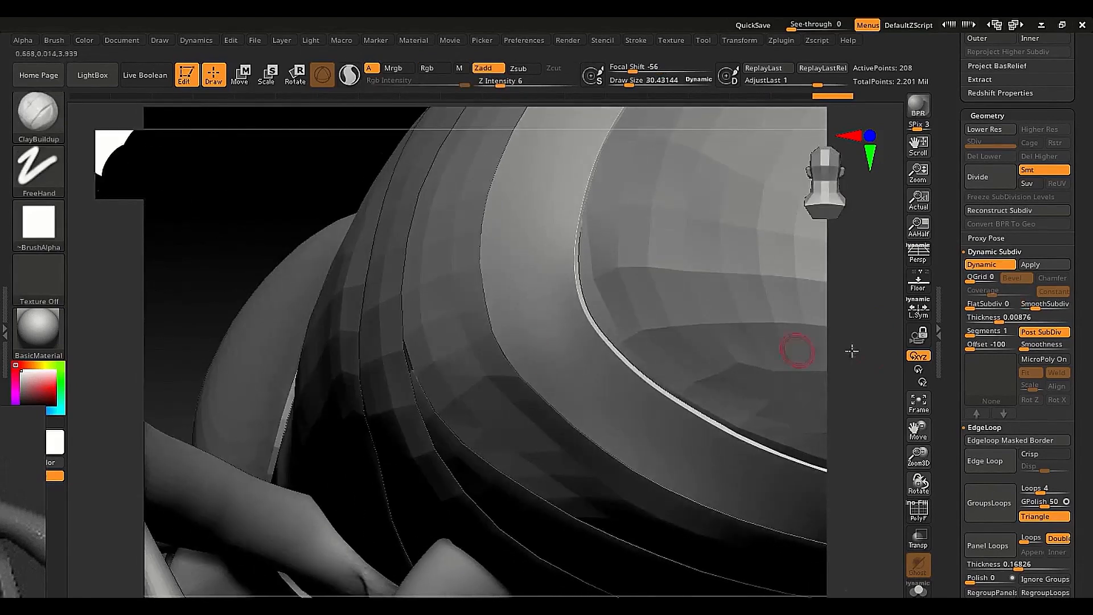
Step: Set the strip's Dynamic Subdiv thickness to 0.009 and examine its edge faces up close in polyframe
click(1009, 317)
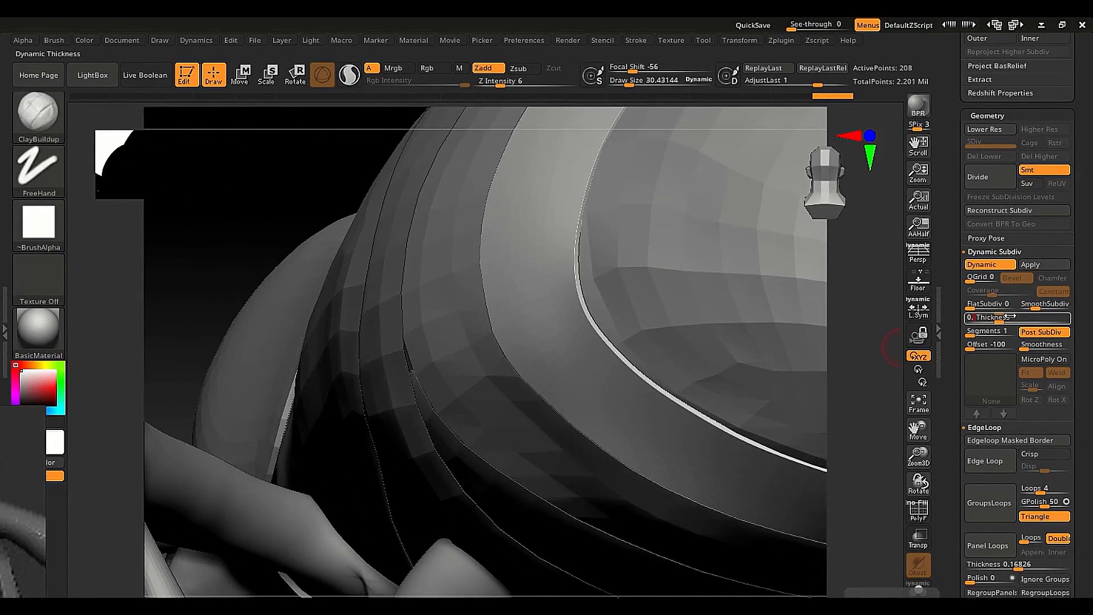
key(Return)
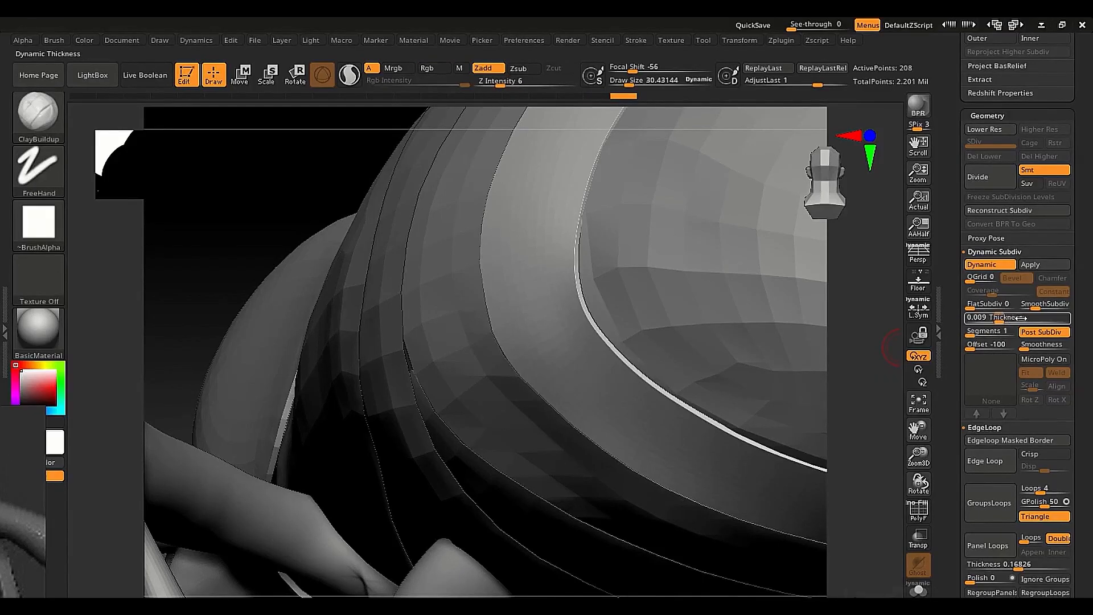
key(shift)
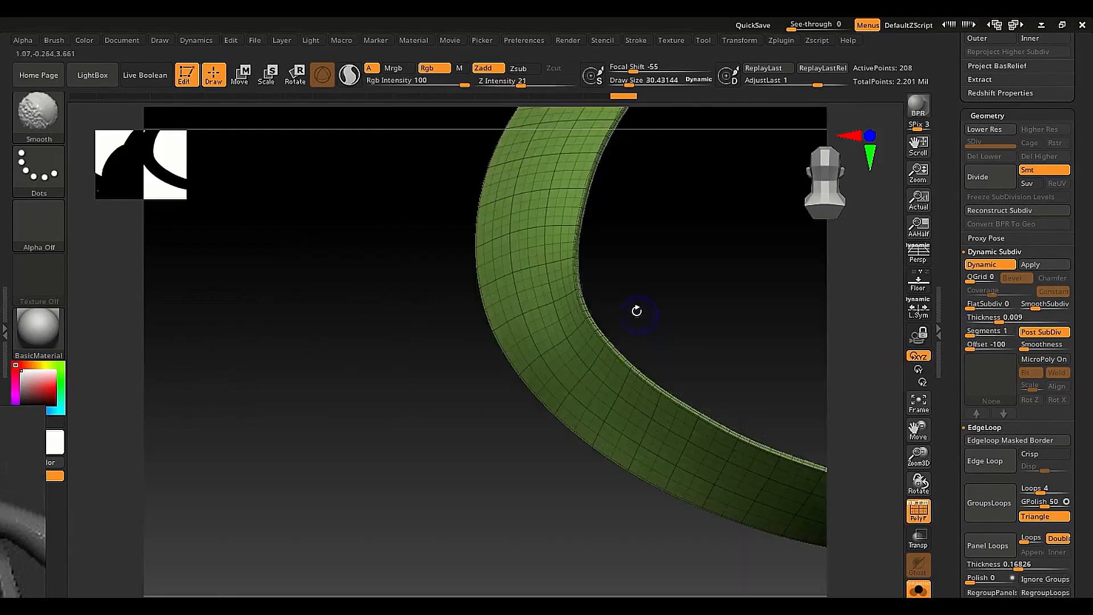
mouse_move(637, 310)
alt+mouse_down()
mouse_move(646, 454)
mouse_move(603, 362)
mouse_move(634, 404)
alt+mouse_up()
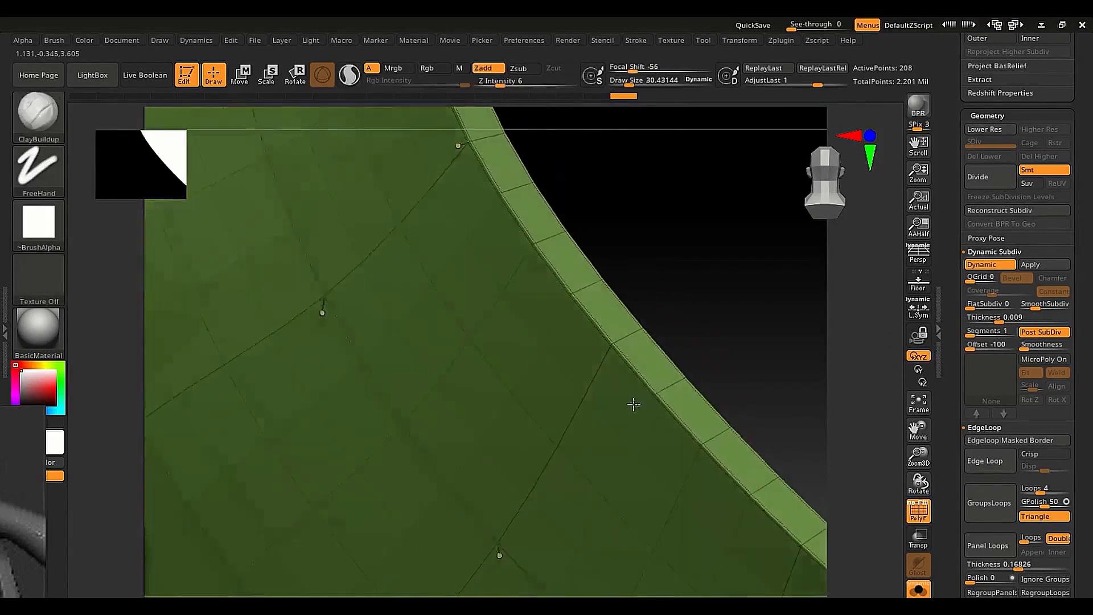
mouse_move(633, 404)
right_down()
mouse_move(617, 371)
mouse_move(628, 374)
right_up()
key(s)
drag(626, 343, 619, 344)
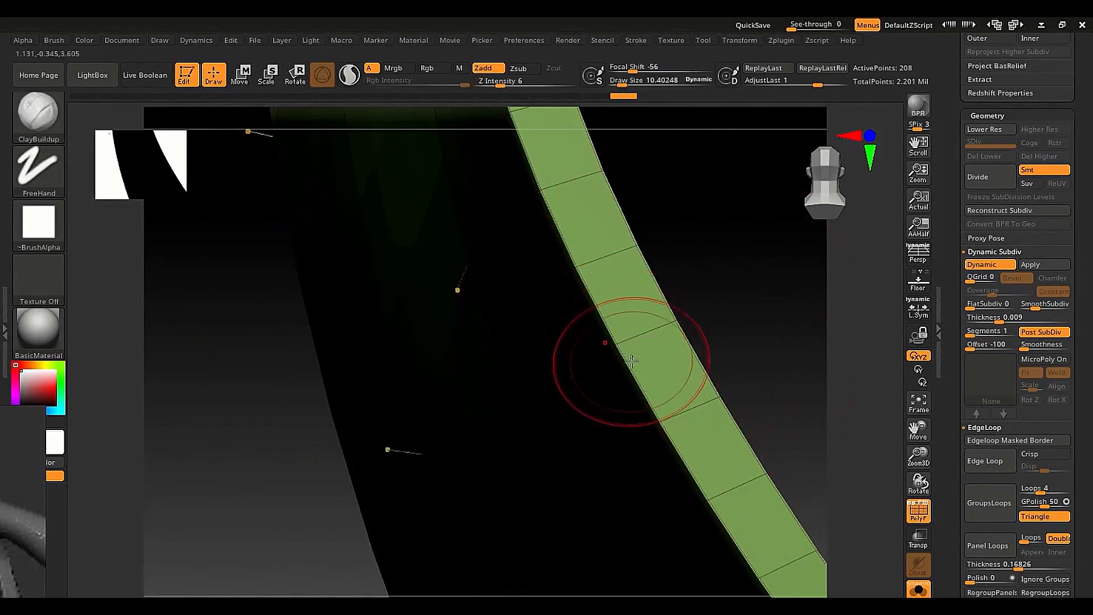
right_drag(631, 362, 616, 296)
key(s)
drag(654, 368, 648, 368)
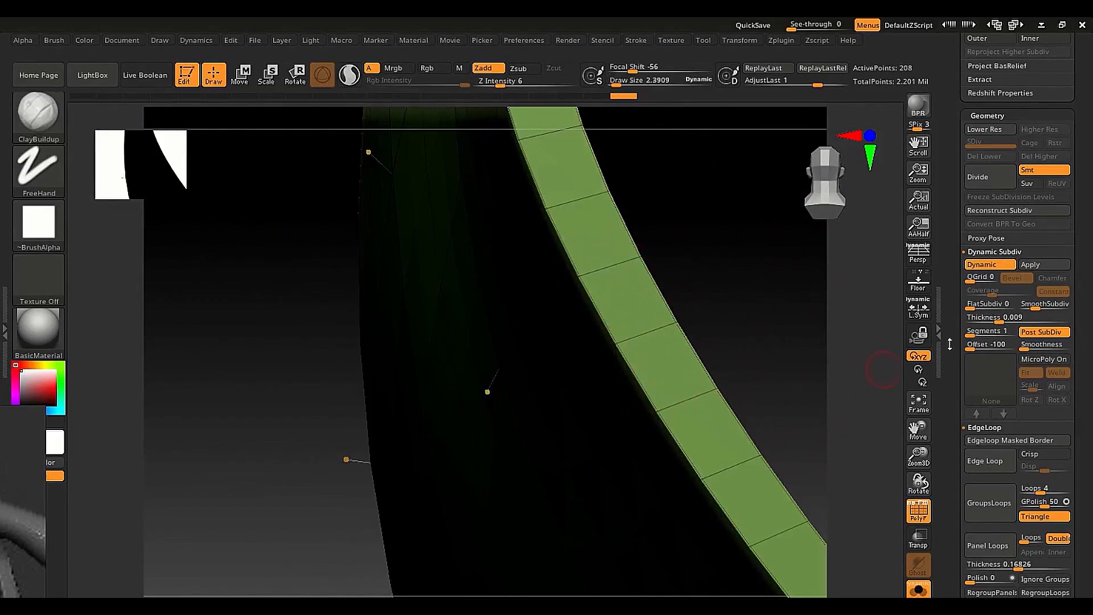
Step: Set the Dynamic Subdiv thickness segments to 2 and inspect the strip's edge
drag(970, 331, 972, 334)
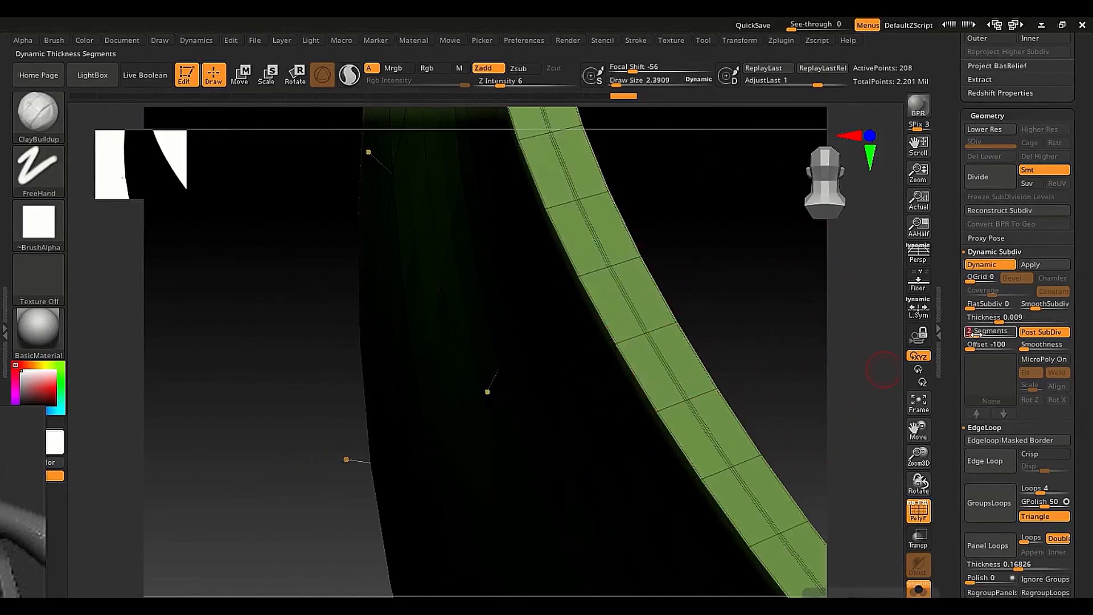
ctrl+right_drag(656, 326, 683, 348)
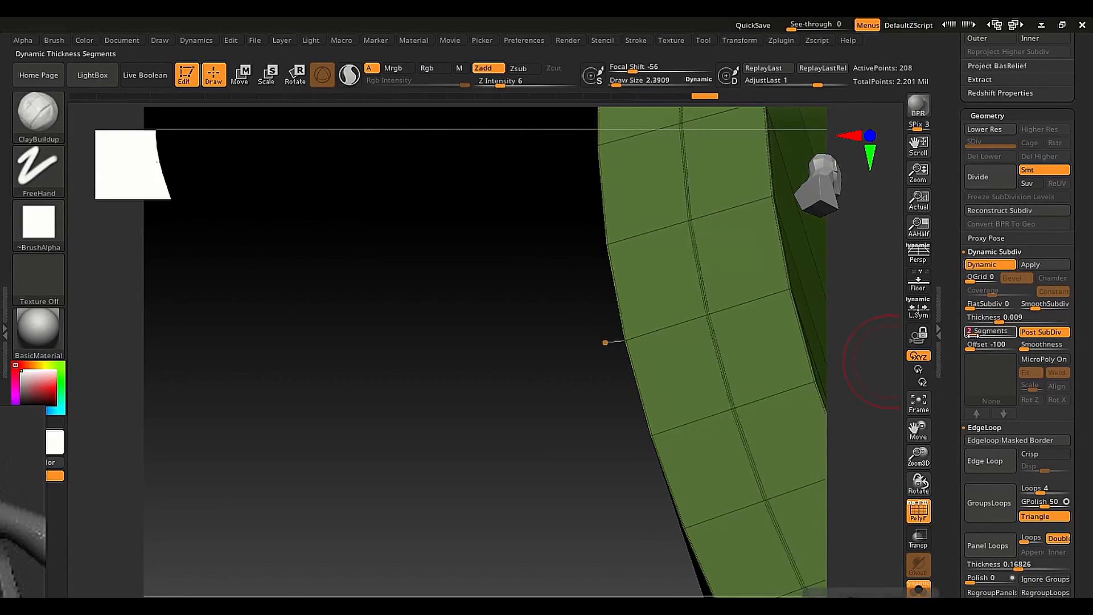
mouse_move(786, 322)
ctrl+right_down()
mouse_move(546, 337)
mouse_move(669, 363)
mouse_move(547, 366)
mouse_move(630, 384)
mouse_move(549, 440)
mouse_move(524, 441)
ctrl+right_up()
Step: Hide the polyframe, reveal the other subtools, then select and isolate the neighbouring Extract10 strip
key(shift+f)
key(shift+s)
right_drag(524, 442, 413, 403)
alt+click(398, 379)
key(shift+s)
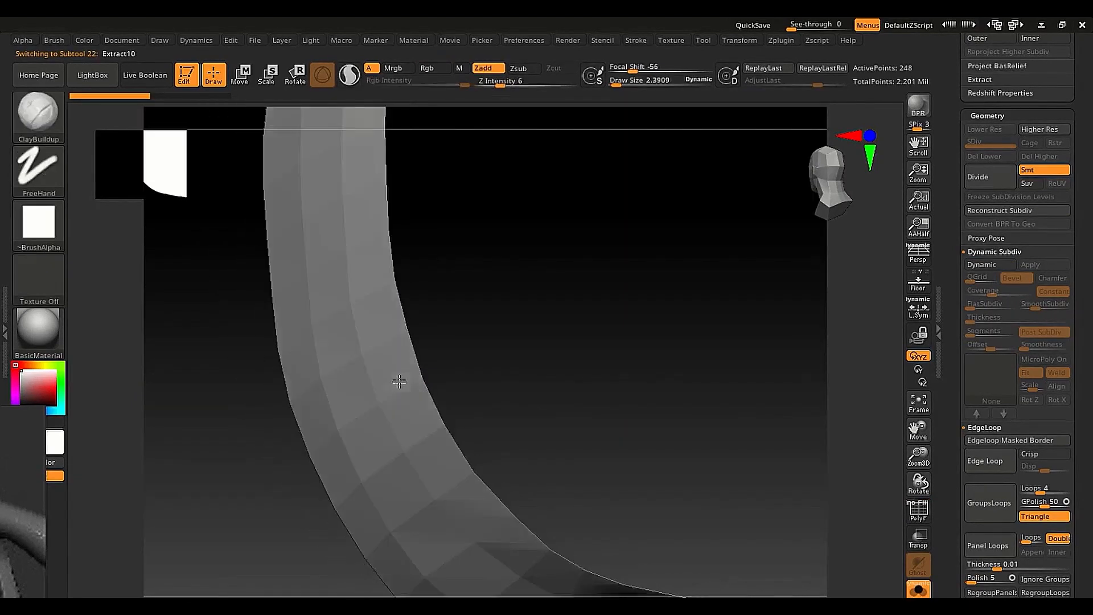
Step: Activate Dynamic Subdiv on the Extract10 strip with thickness 0.009 and offset -100, and check the result
click(989, 265)
right_drag(466, 327, 492, 375)
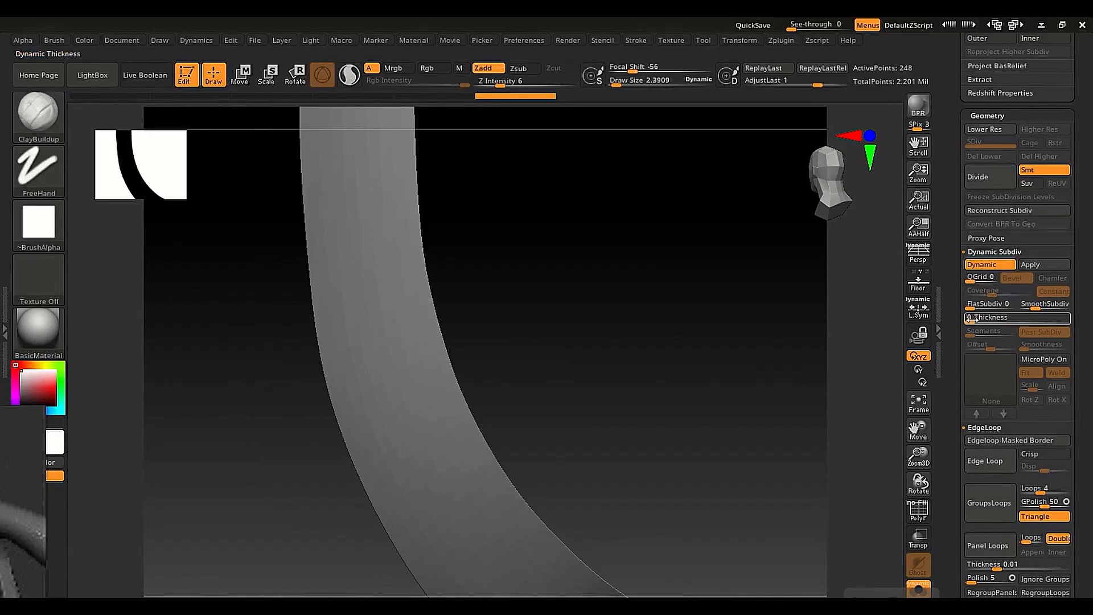
key(Return)
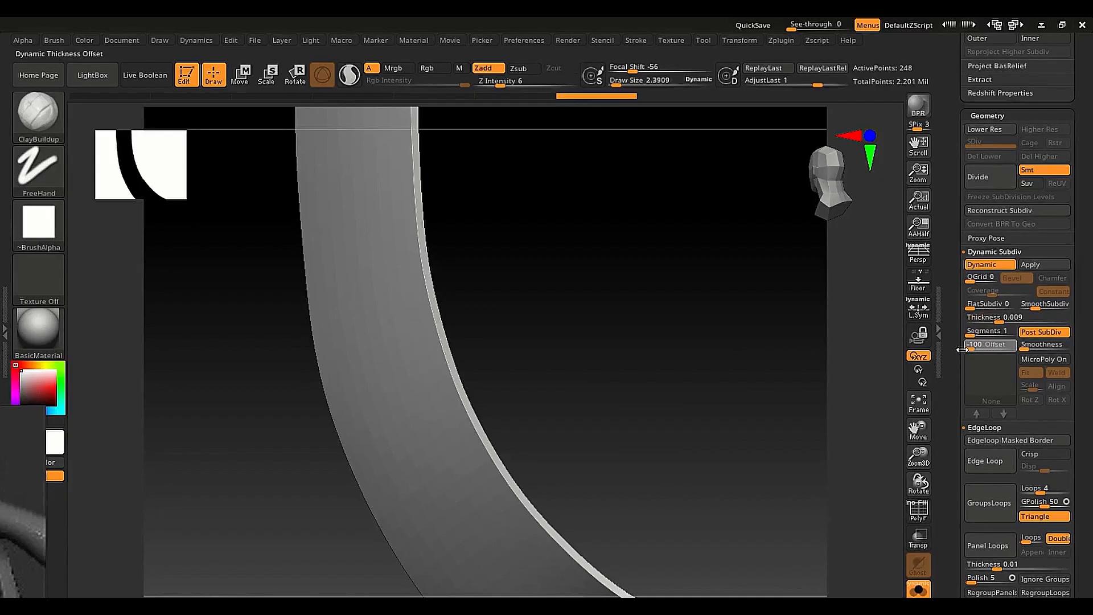
drag(962, 349, 720, 390)
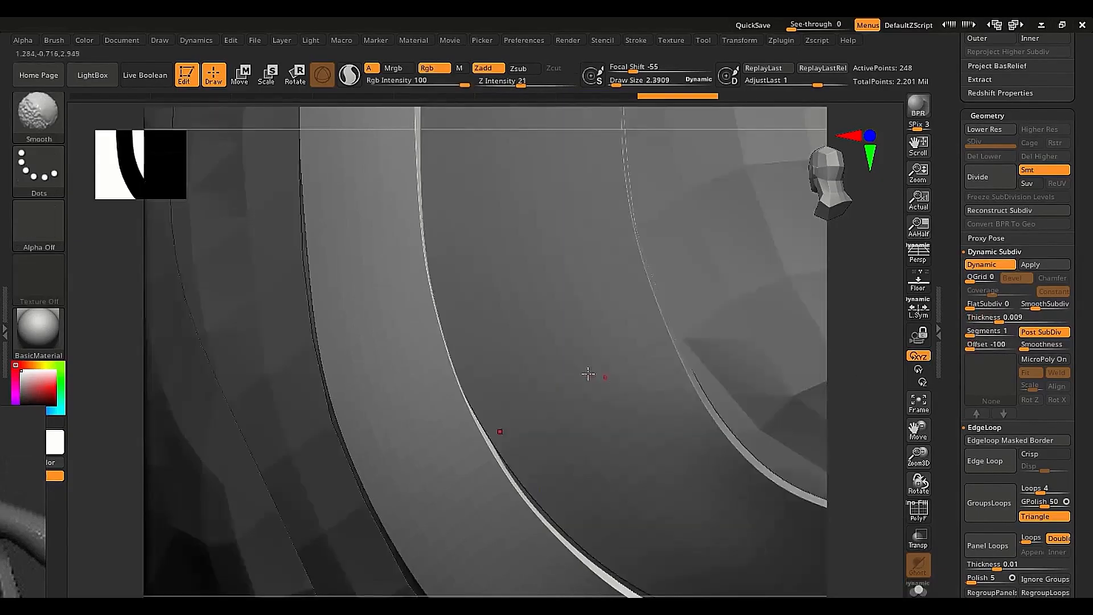
mouse_move(586, 373)
right_down()
mouse_move(438, 310)
mouse_move(519, 342)
mouse_move(472, 365)
mouse_move(471, 388)
mouse_move(541, 457)
mouse_move(552, 259)
right_up()
key(shift+s)
mouse_move(524, 443)
right_down()
mouse_move(495, 500)
mouse_move(612, 405)
right_up()
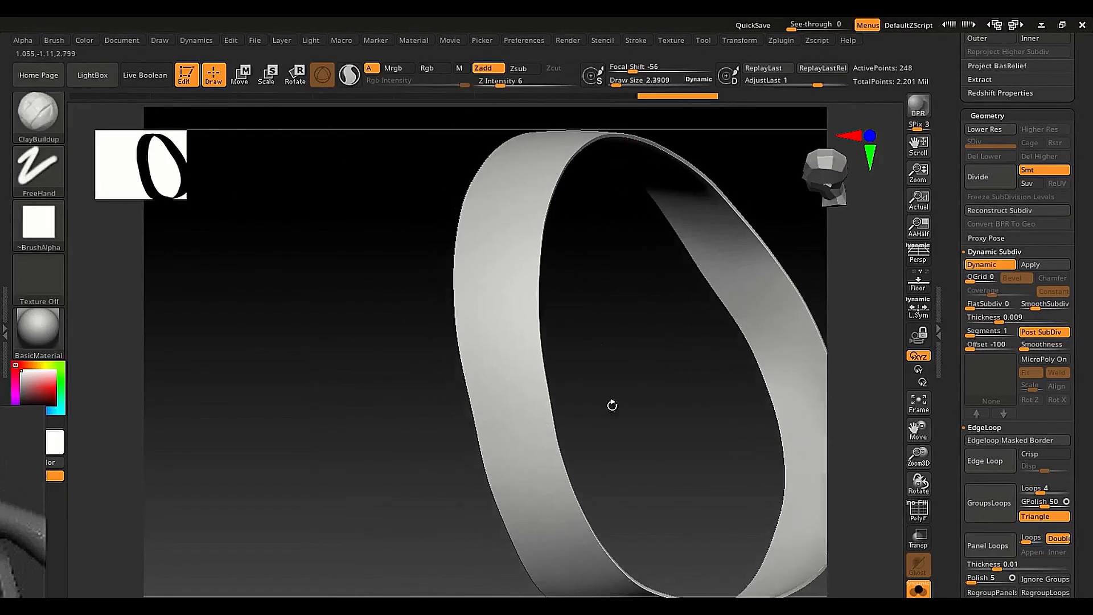
Step: Compare the strip with Dynamic Subdiv on and off, leaving it off
click(990, 264)
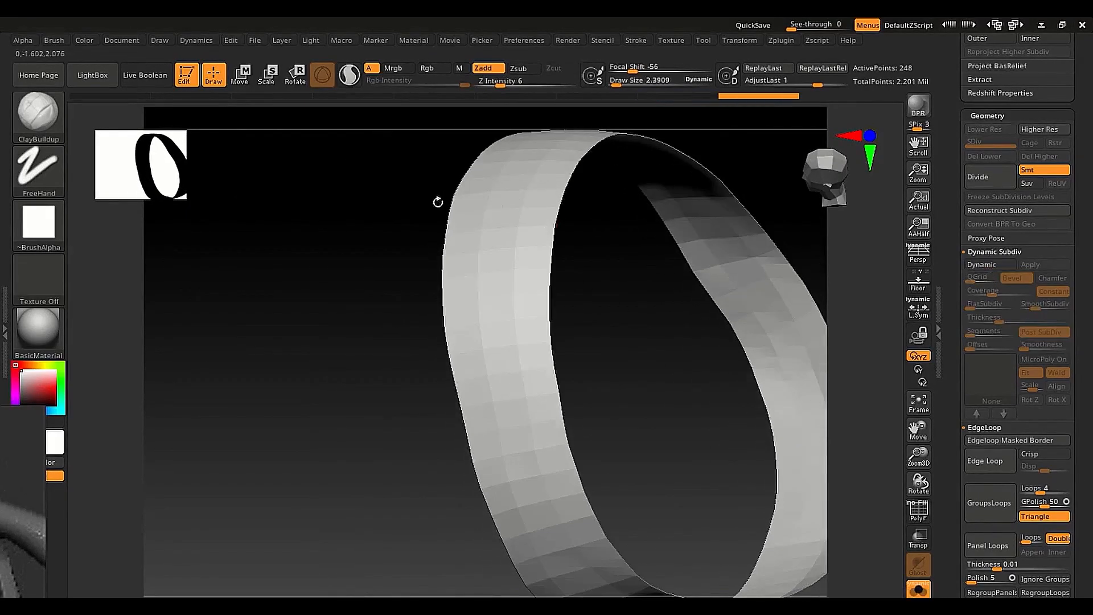
click(990, 265)
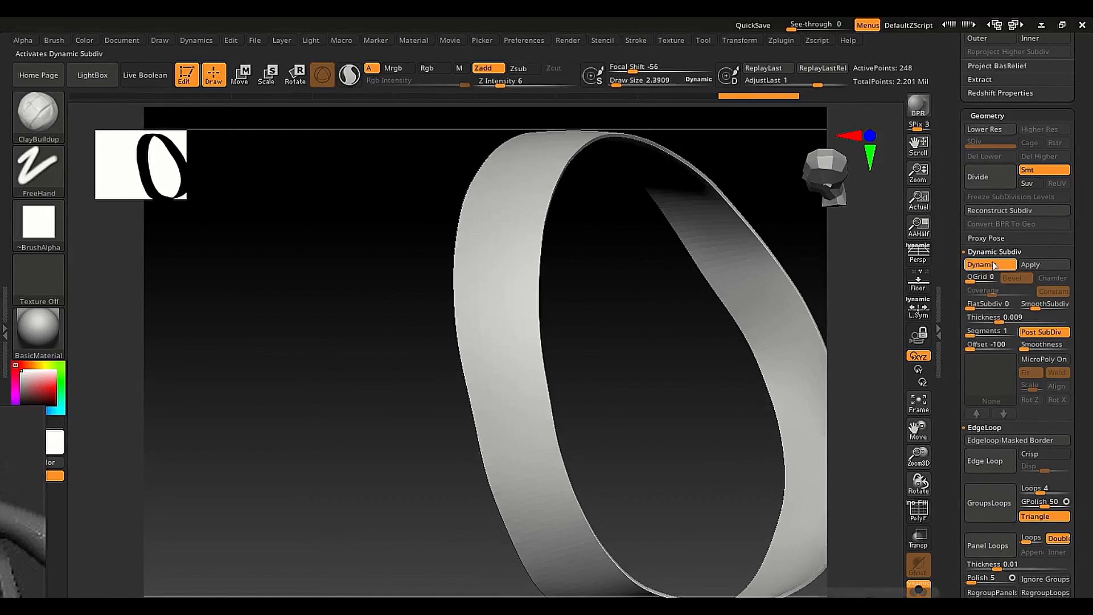
click(991, 265)
click(990, 265)
click(994, 265)
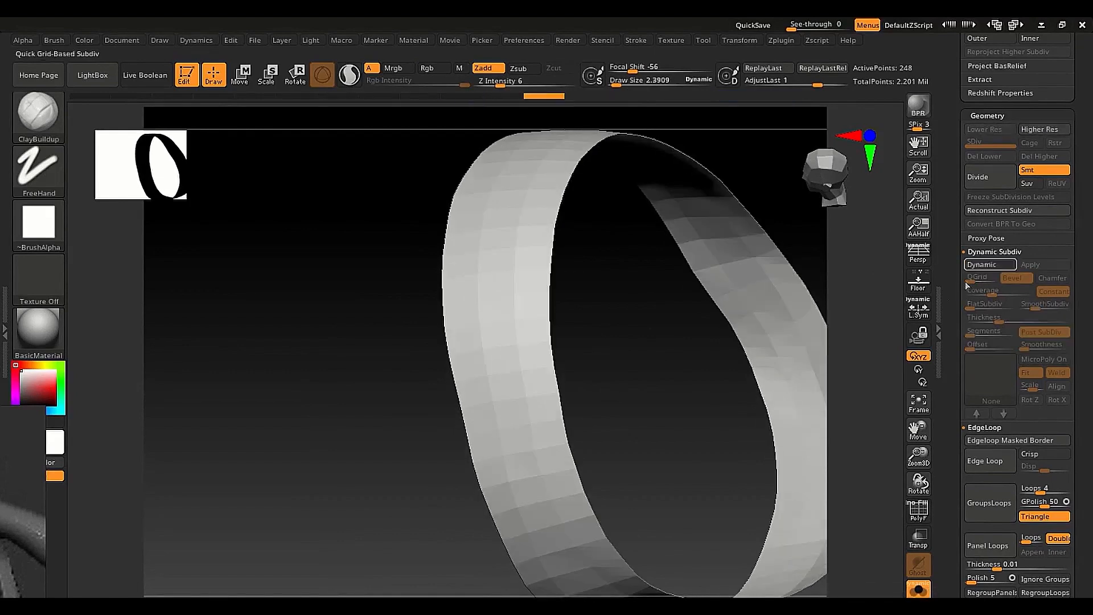
Step: Crease the strip's border with a crease tolerance of 180 and reactivate Dynamic Subdiv
drag(955, 238, 950, 182)
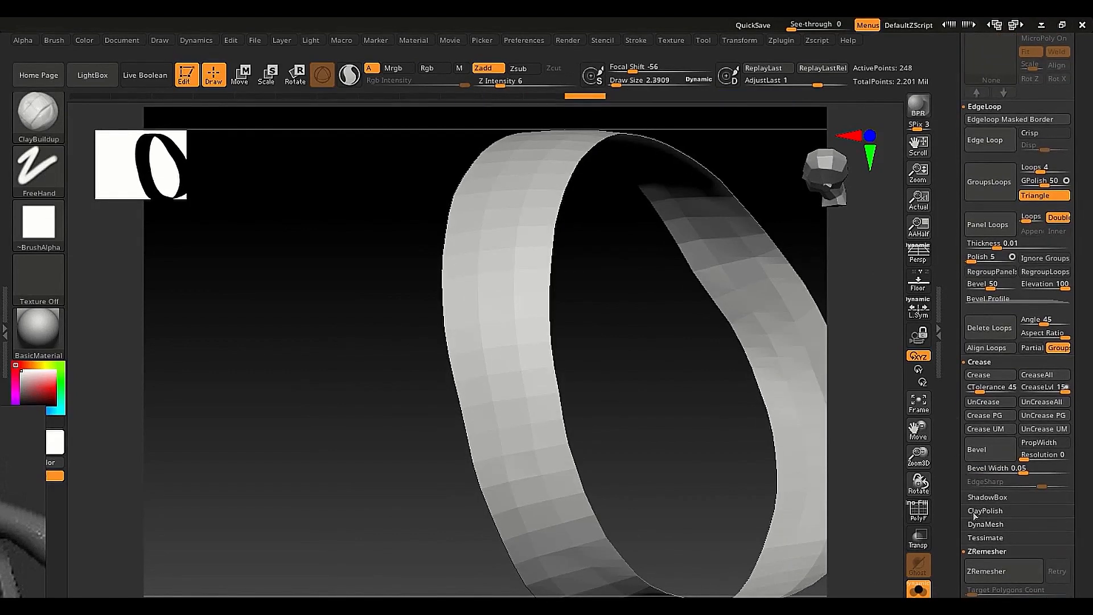
drag(979, 390, 1020, 390)
click(999, 379)
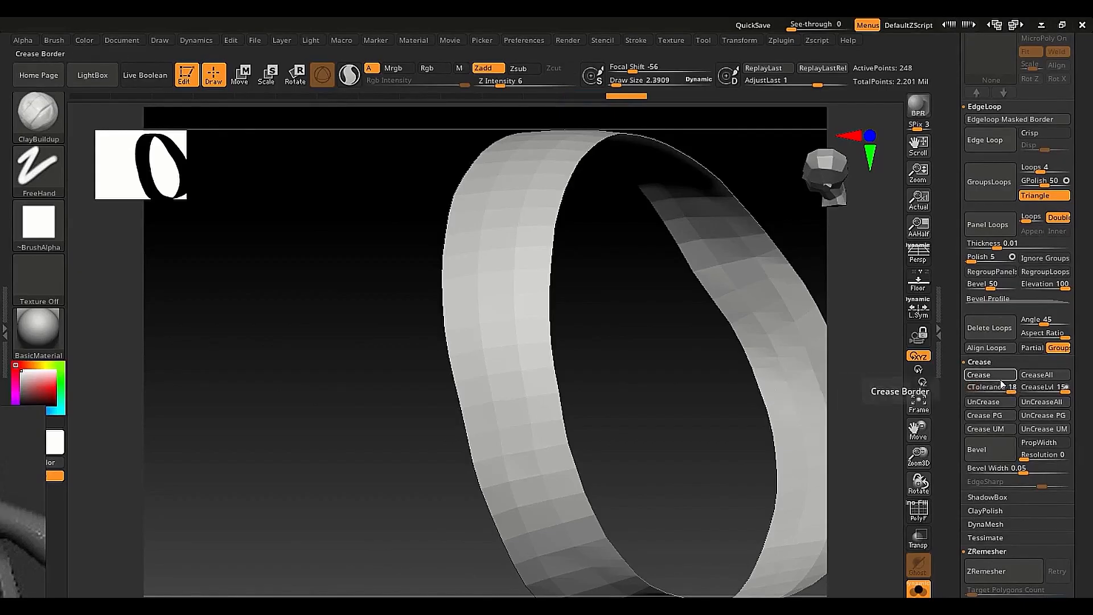
drag(958, 298, 958, 323)
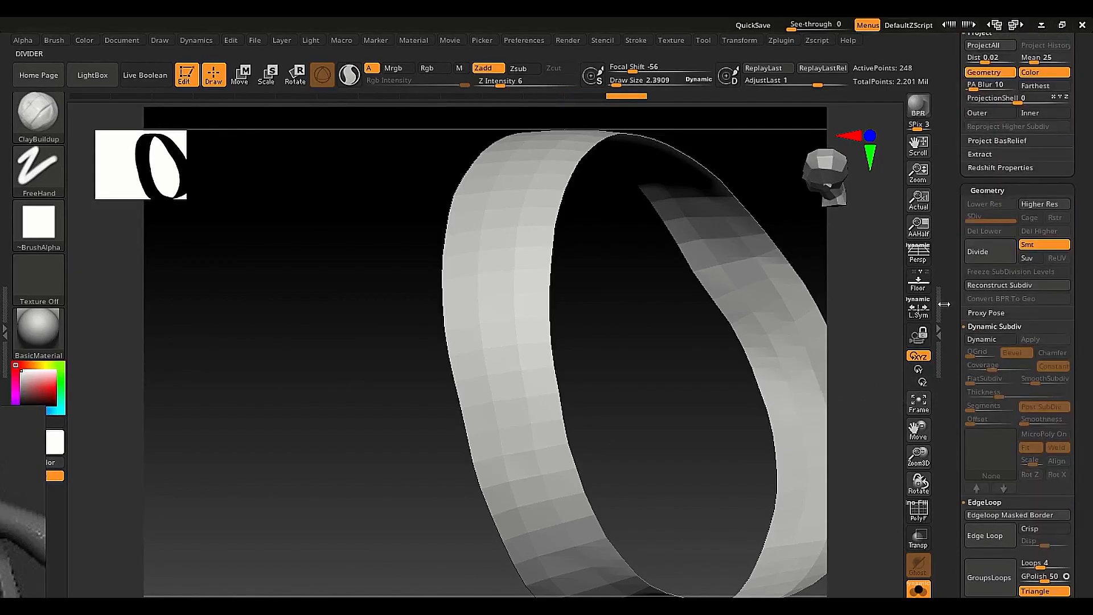
click(972, 339)
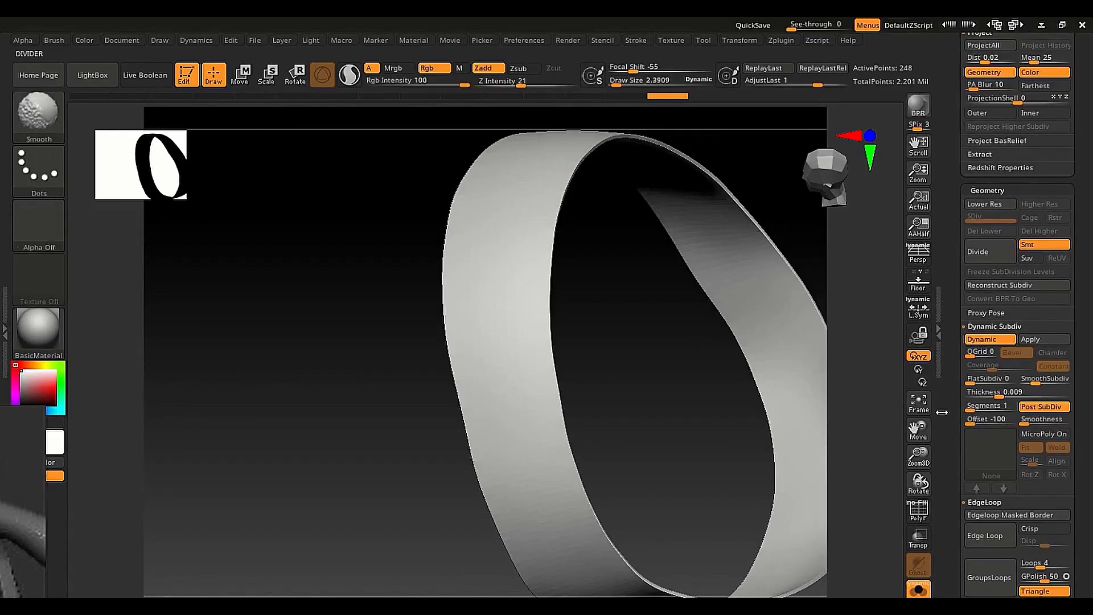
Step: Set the current strip's Dynamic Subdiv thickness segments to 2, then select and isolate the neighbouring Extract8 strip
drag(974, 405, 978, 407)
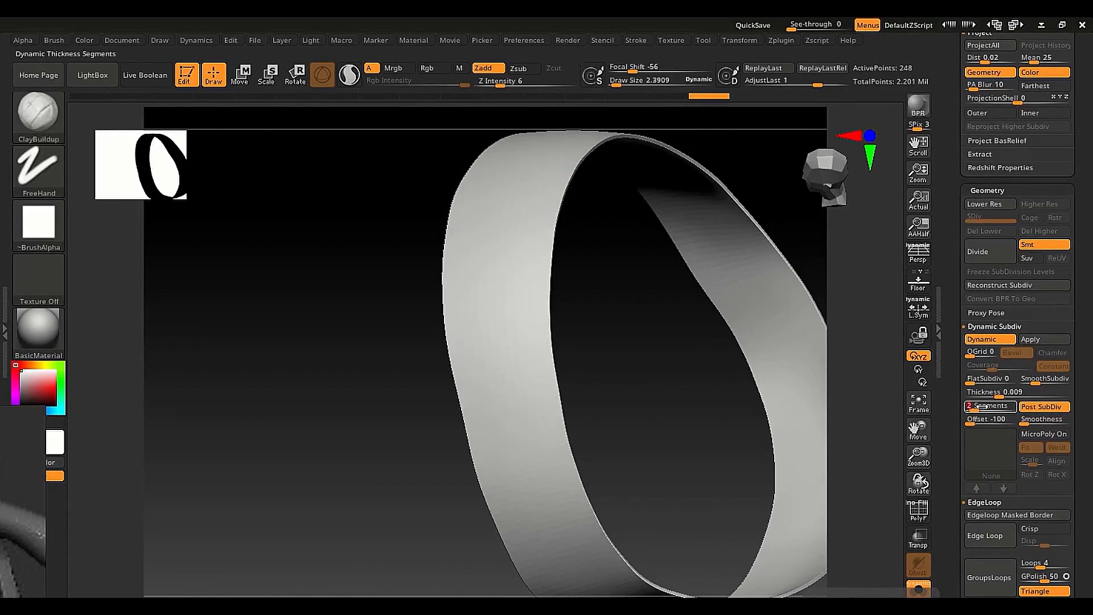
shift+click(603, 339)
ctrl+right_drag(512, 312, 478, 375)
alt+click(461, 305)
key(ctrl+shift+s)
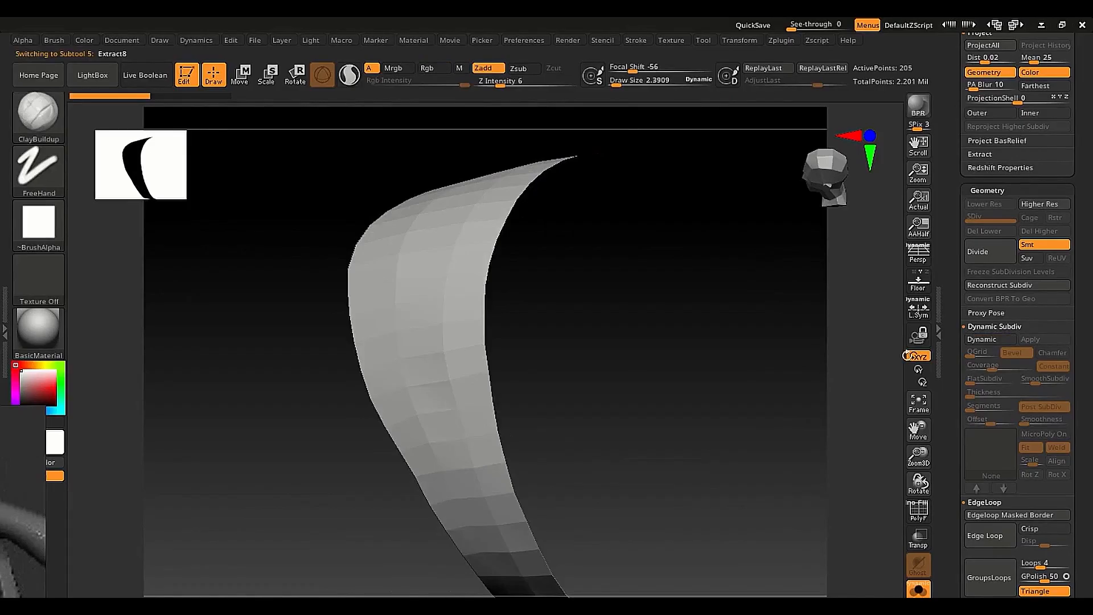
Step: Activate Dynamic Subdiv on the Extract8 strip with thickness 0.009, 2 segments and offset -100
click(974, 339)
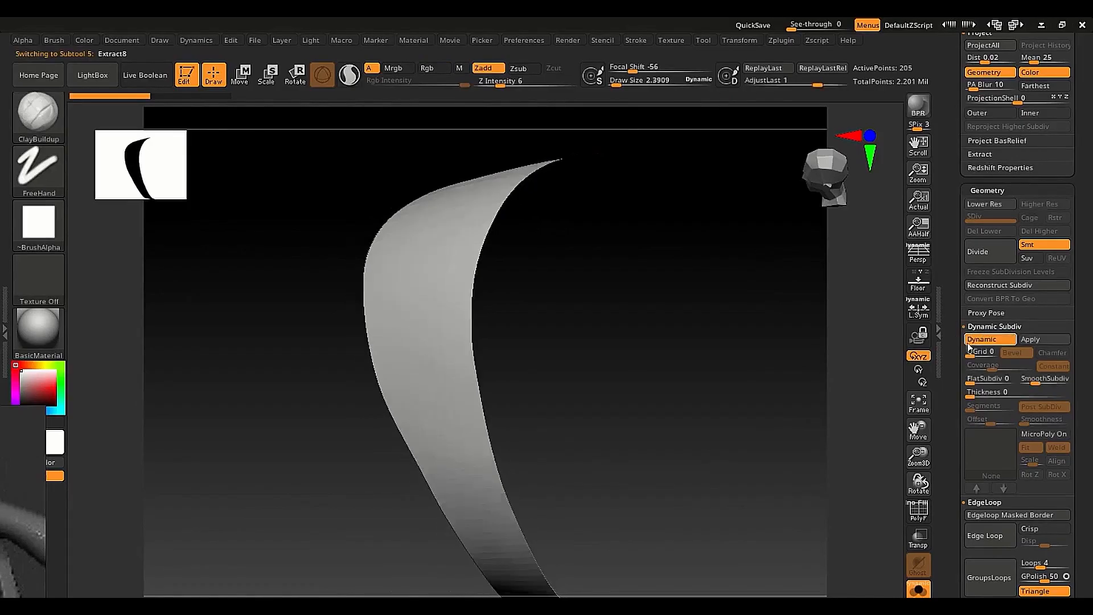
click(980, 390)
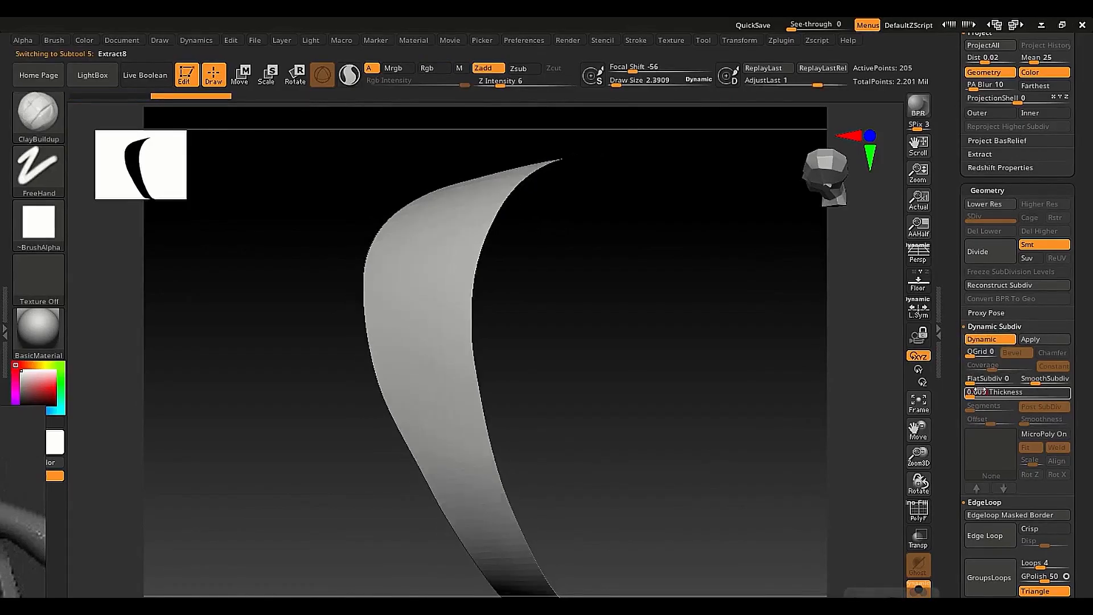
key(Return)
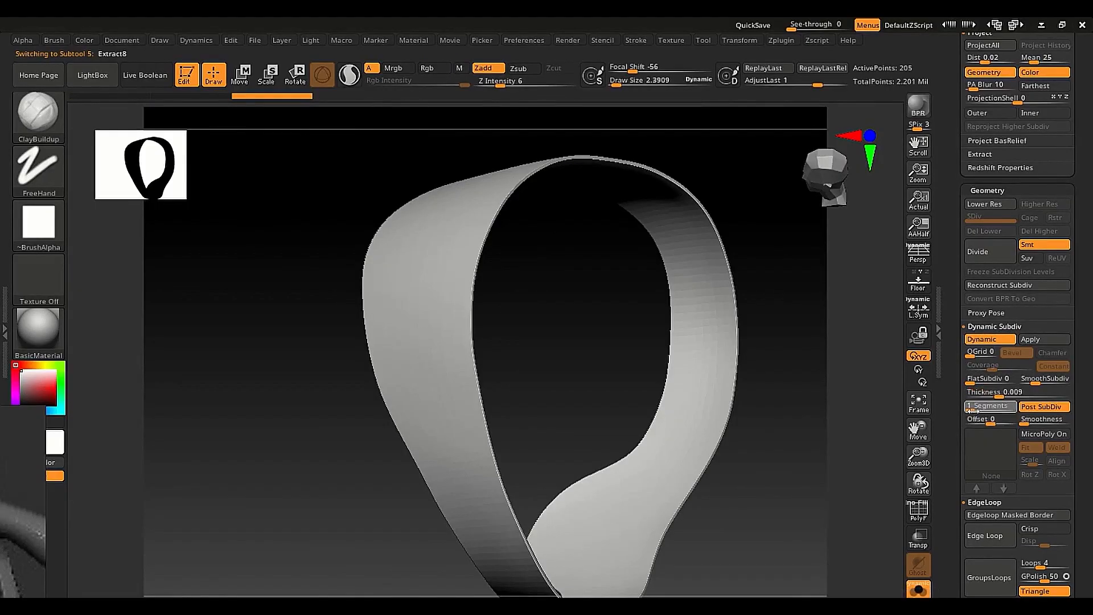
drag(971, 424, 953, 343)
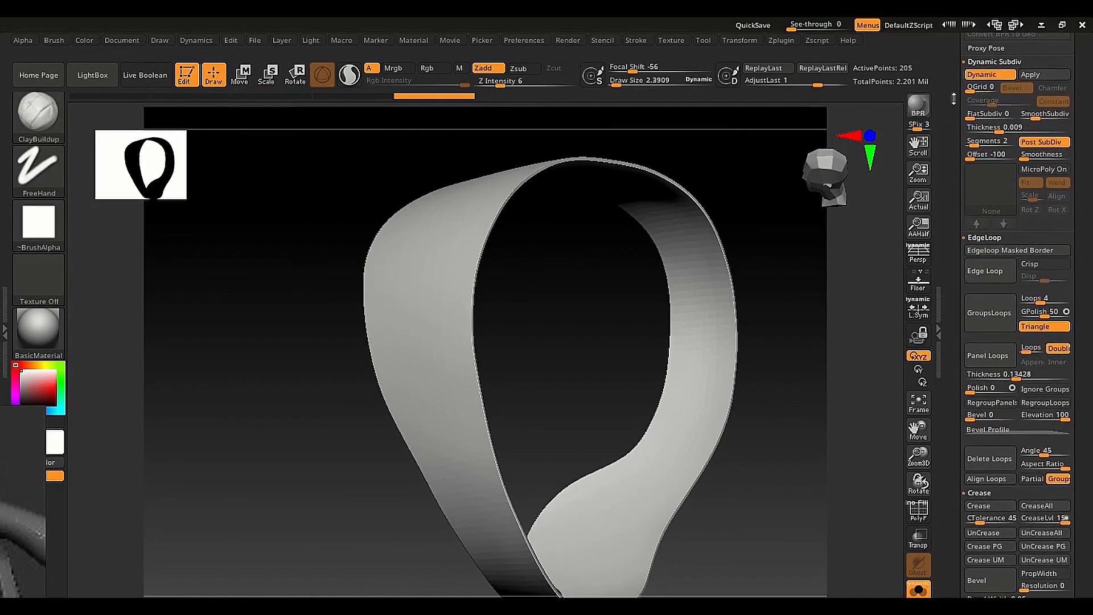
Step: Turn off Dynamic Subdiv, crease the Extract8 strip's border with a crease tolerance of 180, and reactivate Dynamic Subdiv
click(971, 75)
scroll(959, 416, down, 2)
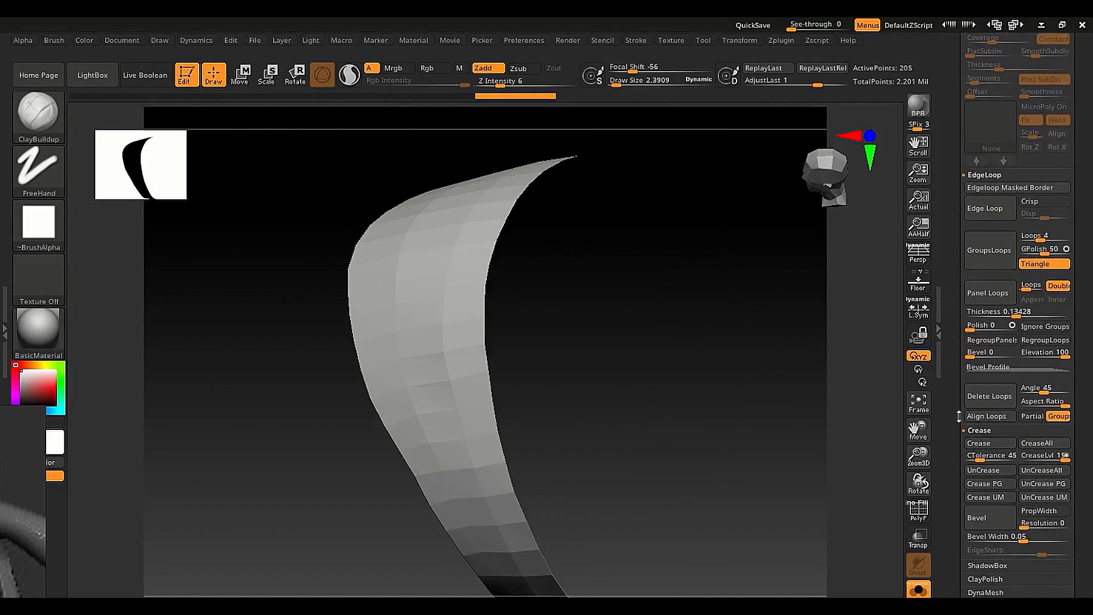
drag(986, 455, 1026, 454)
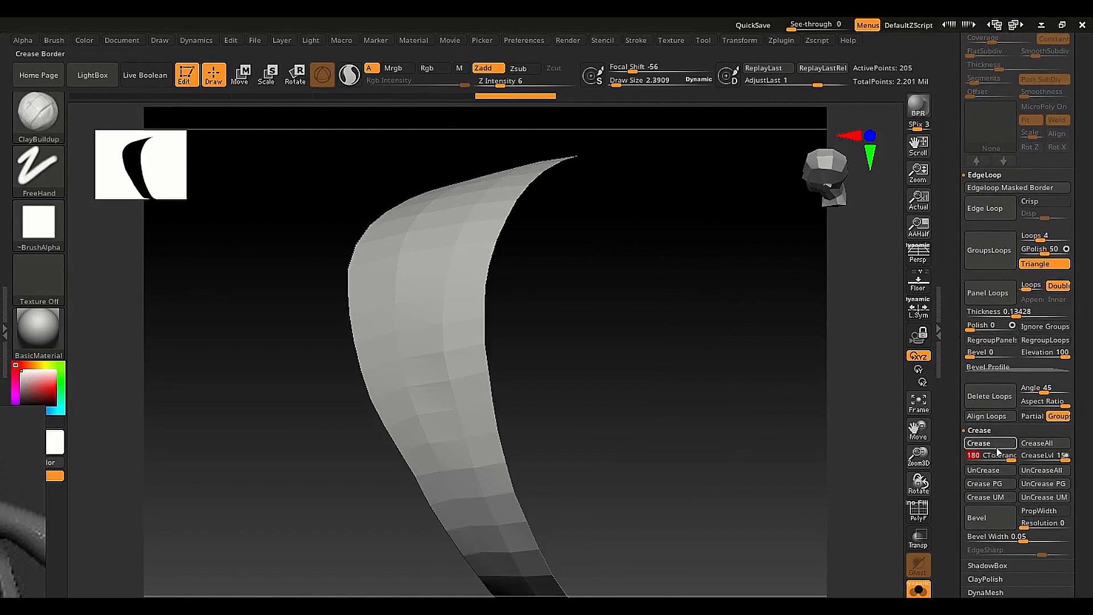
drag(948, 336, 951, 446)
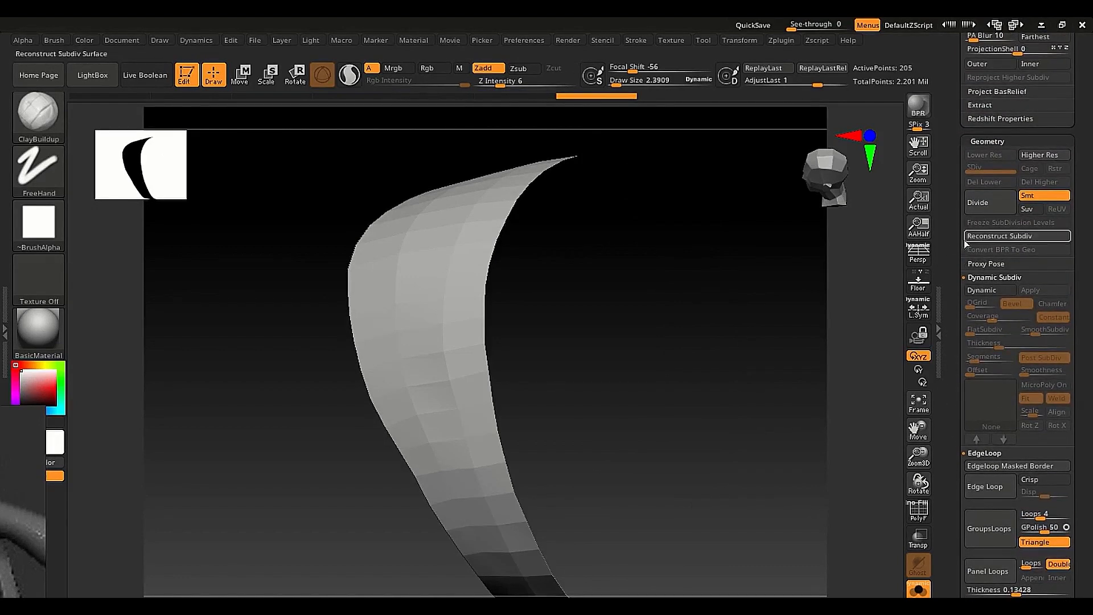
click(973, 294)
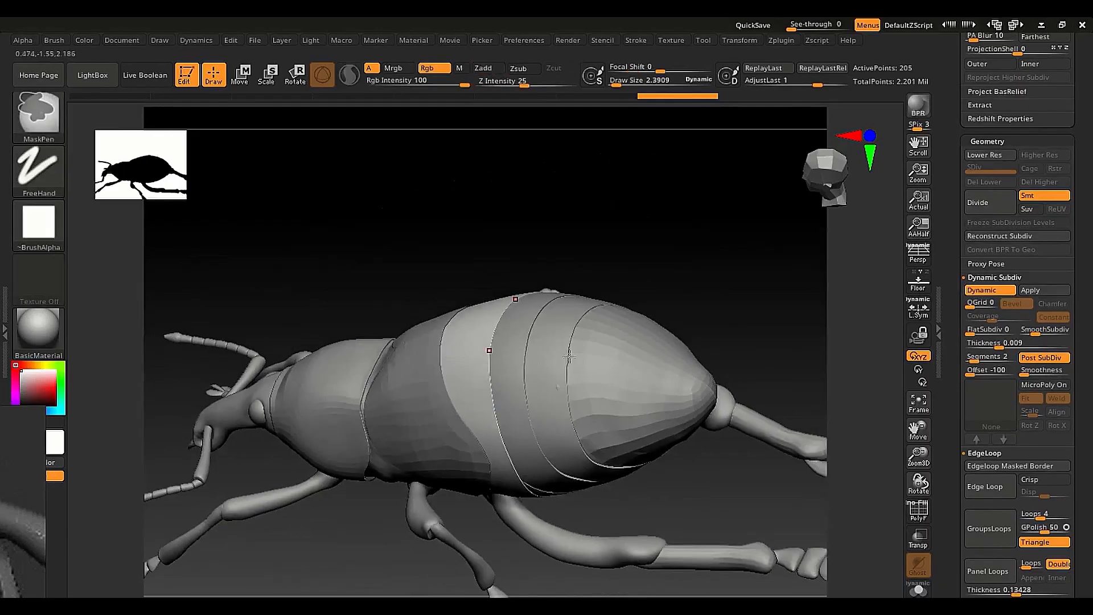
Step: Select the Extract11 shell at the rear of the abdomen and display it together with the neighbouring strips
alt+click(620, 377)
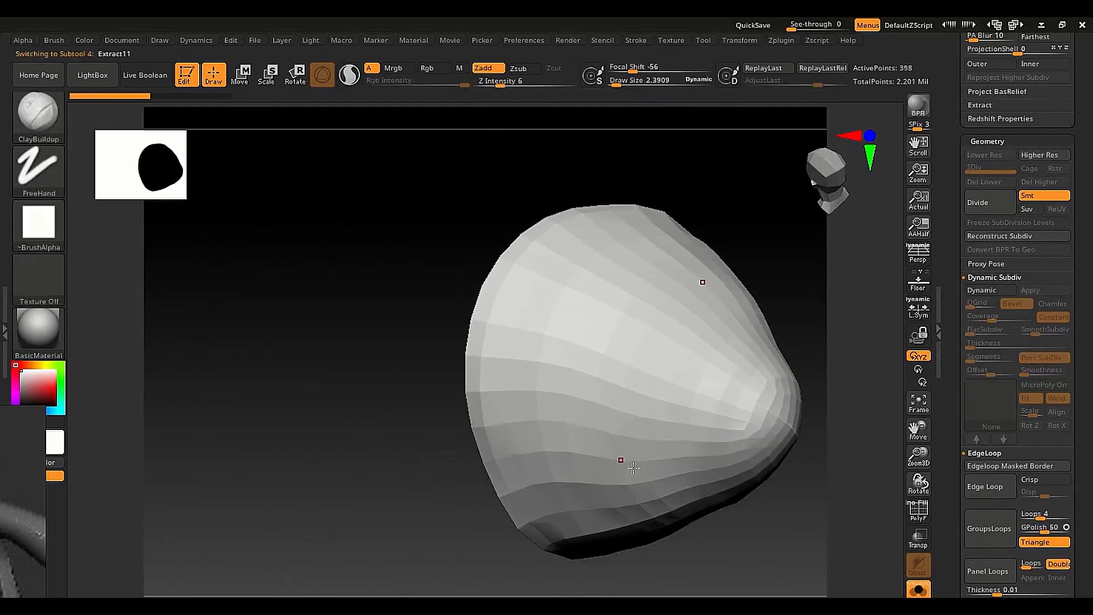
right_drag(643, 425, 583, 410)
mouse_move(501, 353)
ctrl+right_down()
mouse_move(658, 442)
mouse_move(560, 413)
mouse_move(495, 349)
mouse_move(514, 351)
ctrl+right_up()
key(shift+s)
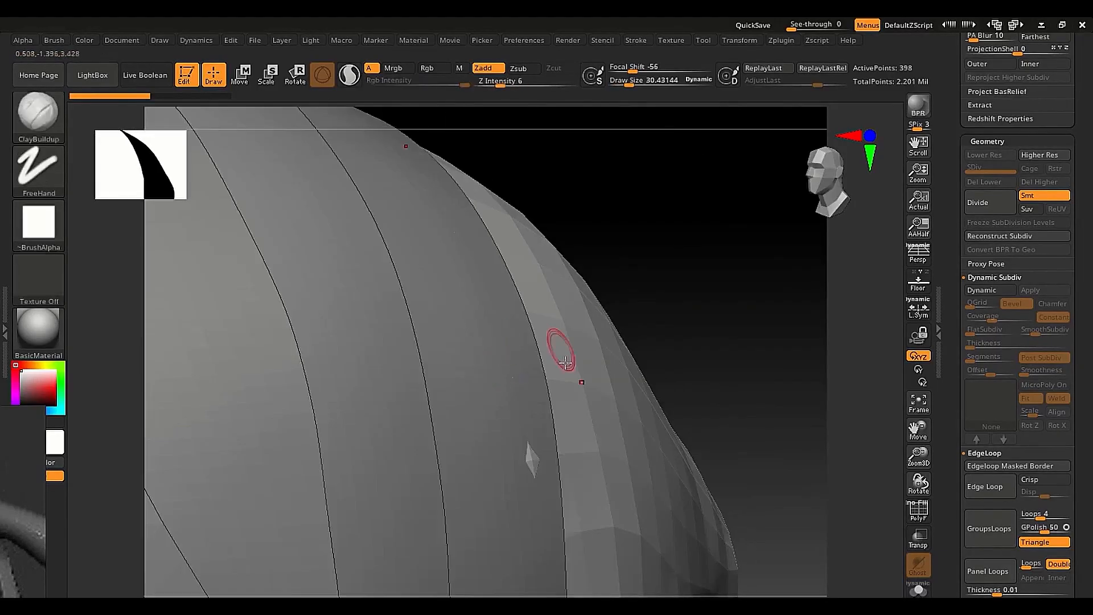
Step: Examine the seam between the rear shell and the adjacent strip from several angles while enlarging the brush
mouse_move(543, 395)
right_down()
mouse_move(482, 373)
mouse_move(488, 396)
right_up()
key(s)
drag(515, 410, 522, 415)
ctrl+right_drag(522, 415, 524, 444)
key(s)
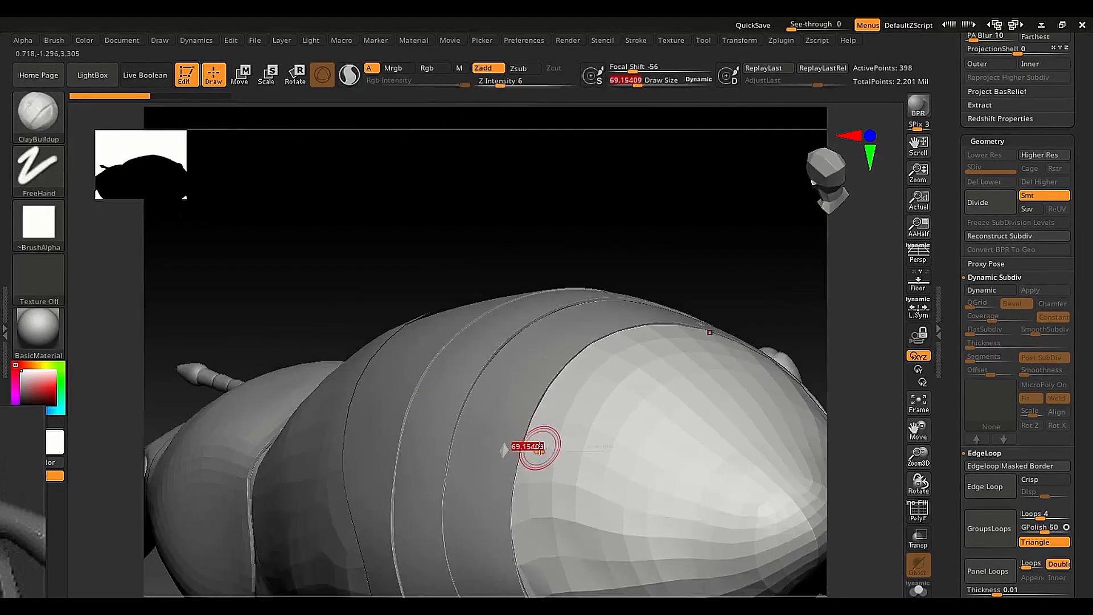
drag(524, 446, 526, 452)
right_drag(485, 439, 491, 437)
ctrl+right_drag(492, 437, 490, 466)
Step: Pick the Move brush with a draw size of about 169 at the rear shell's front edge, then isolate the shell
key(s)
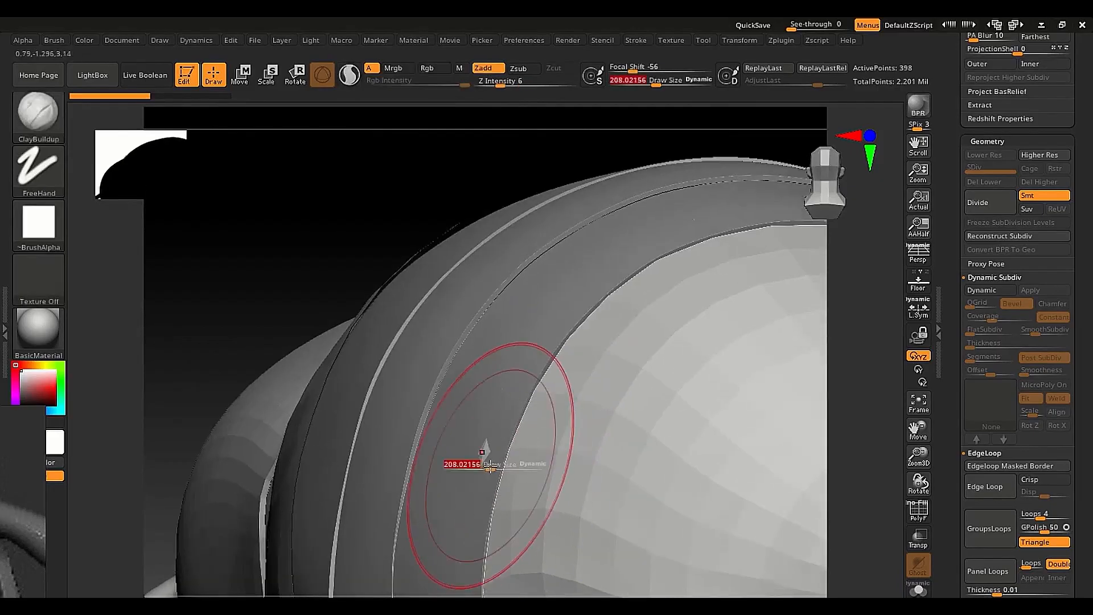
drag(490, 466, 468, 457)
key(b)
key(m)
key(v)
ctrl+right_drag(495, 473, 497, 483)
mouse_move(497, 484)
right_down()
mouse_move(501, 493)
mouse_move(508, 456)
mouse_move(520, 539)
mouse_move(521, 367)
mouse_move(598, 422)
mouse_move(511, 403)
mouse_move(515, 432)
right_up()
key(shift+s)
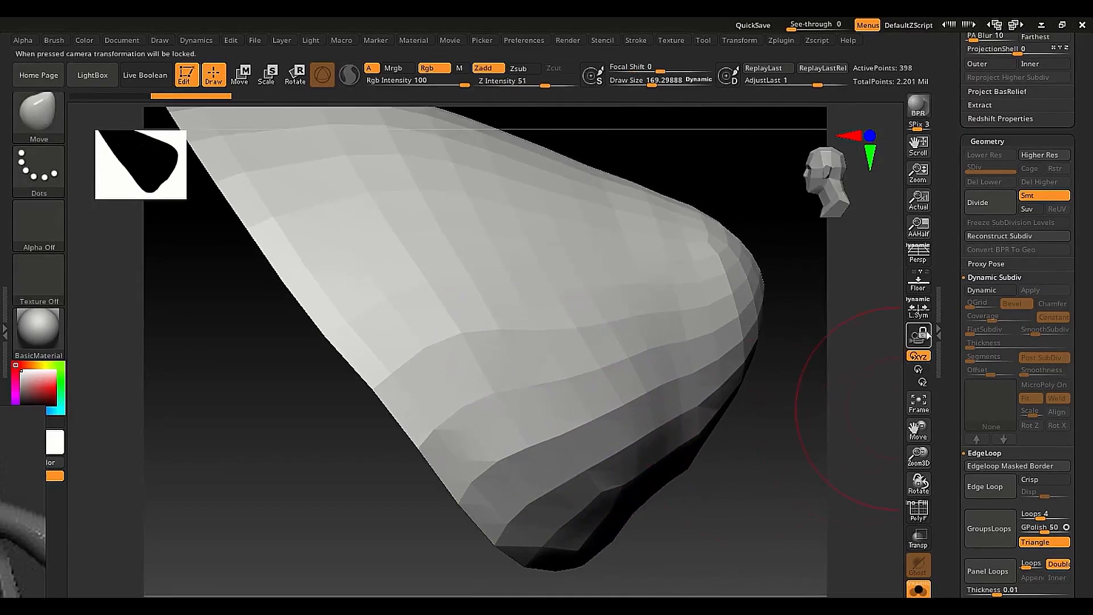
Step: Activate Dynamic Subdiv on the rear shell and crease its border with a crease tolerance of 180
click(992, 291)
right_drag(671, 456, 766, 448)
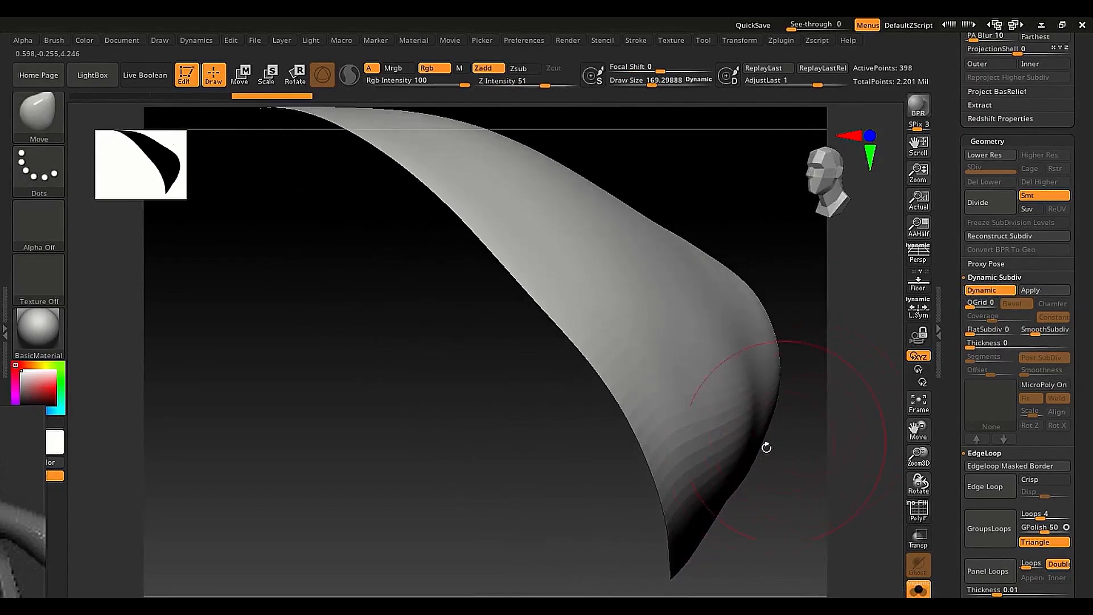
drag(950, 477, 945, 377)
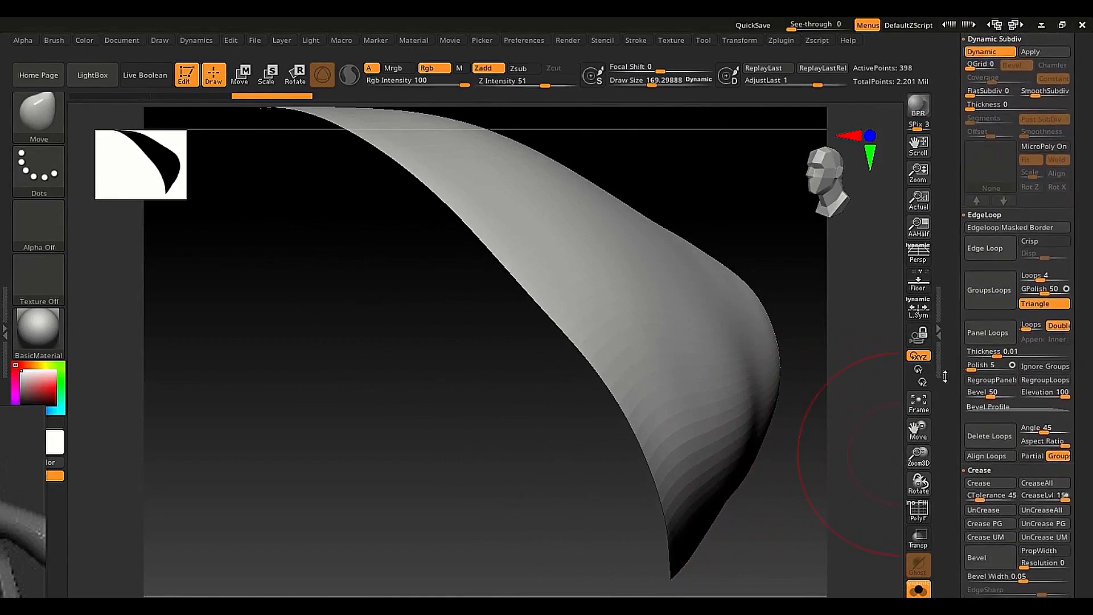
drag(989, 497, 1016, 496)
click(985, 489)
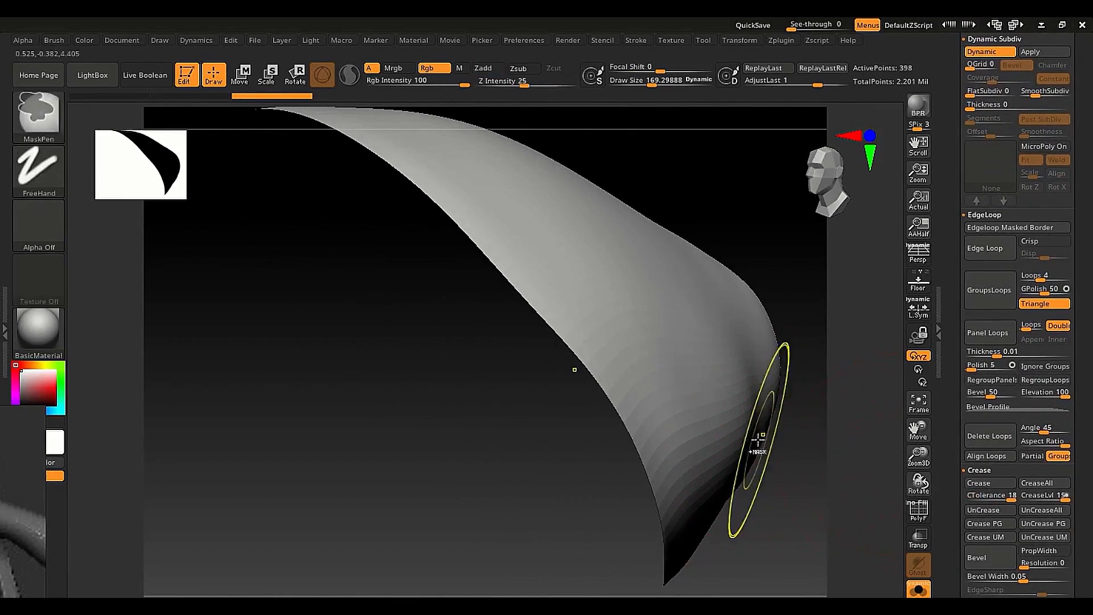
Step: Reveal the other subtools, then select and isolate the Extract12 piece
right_drag(763, 438, 644, 468)
ctrl+right_drag(364, 407, 678, 420)
alt+click(483, 390)
key(alt+s)
mouse_move(615, 393)
right_down()
mouse_move(540, 381)
mouse_move(542, 444)
mouse_move(574, 399)
mouse_move(603, 401)
right_up()
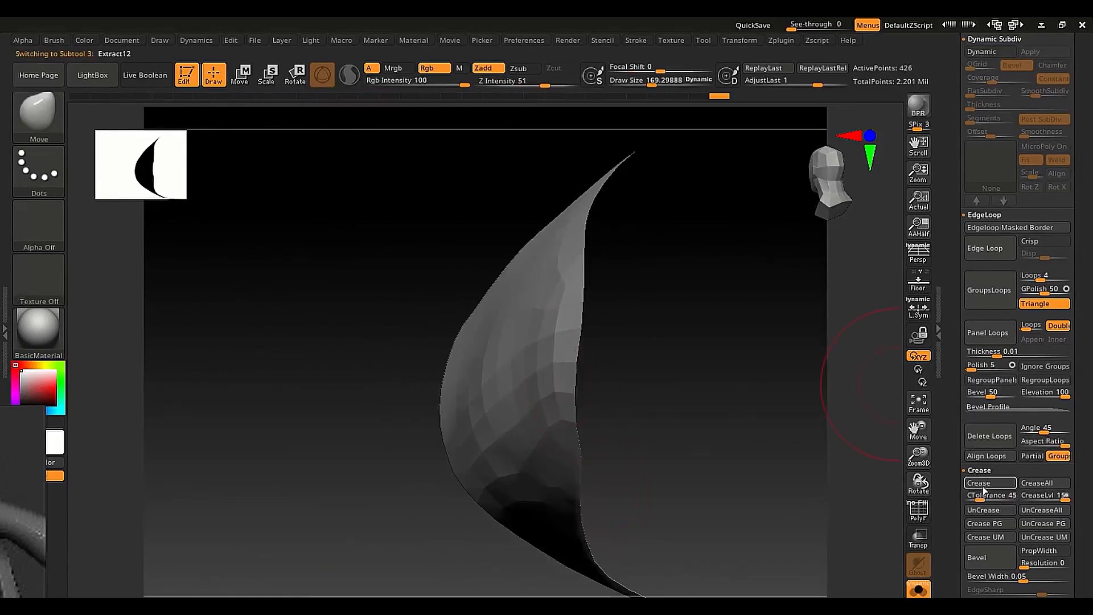
Step: Crease the Extract12 piece's border and activate Dynamic Subdiv on it
click(999, 487)
ctrl+right_drag(633, 526, 628, 371)
alt+right_drag(639, 445, 662, 405)
ctrl+right_drag(663, 404, 633, 495)
drag(948, 211, 950, 299)
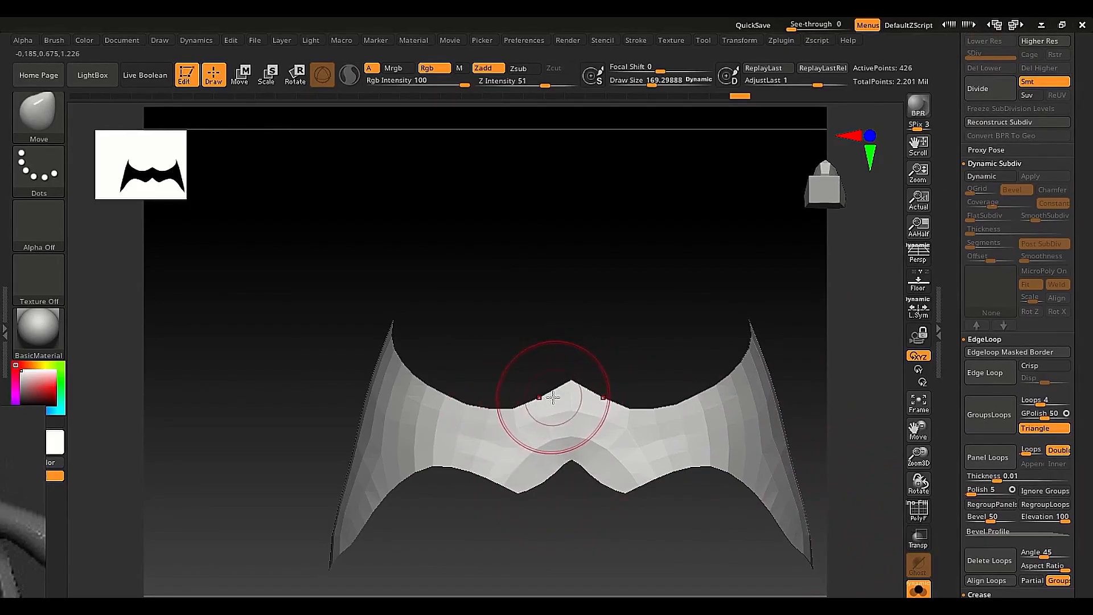
click(993, 177)
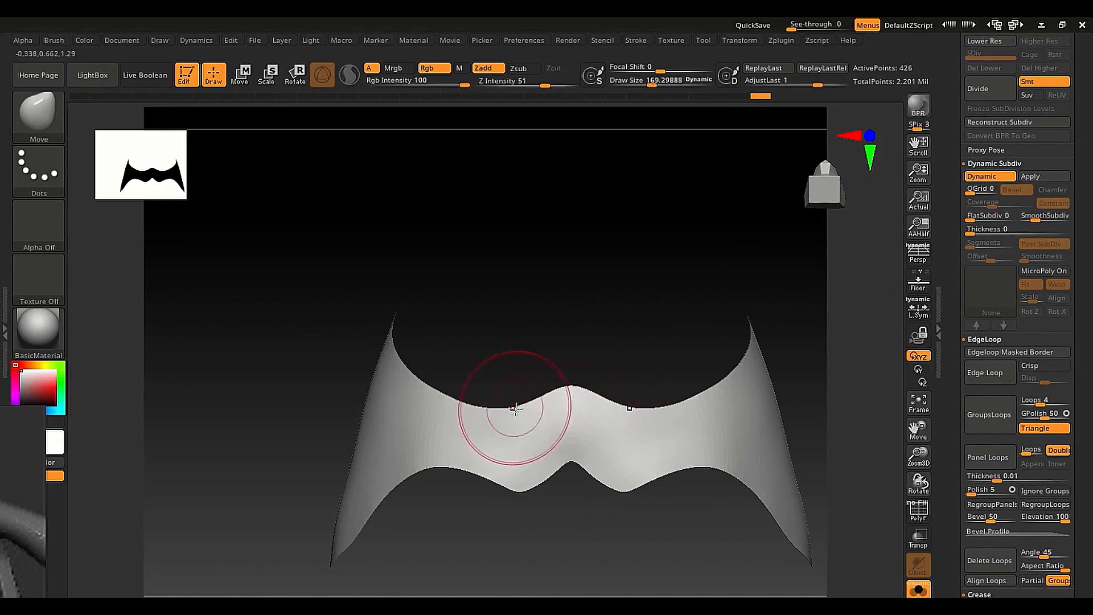
Step: Show the polyframe on the Extract12 piece and reduce the Move brush's draw size to about 86
key(shift+f)
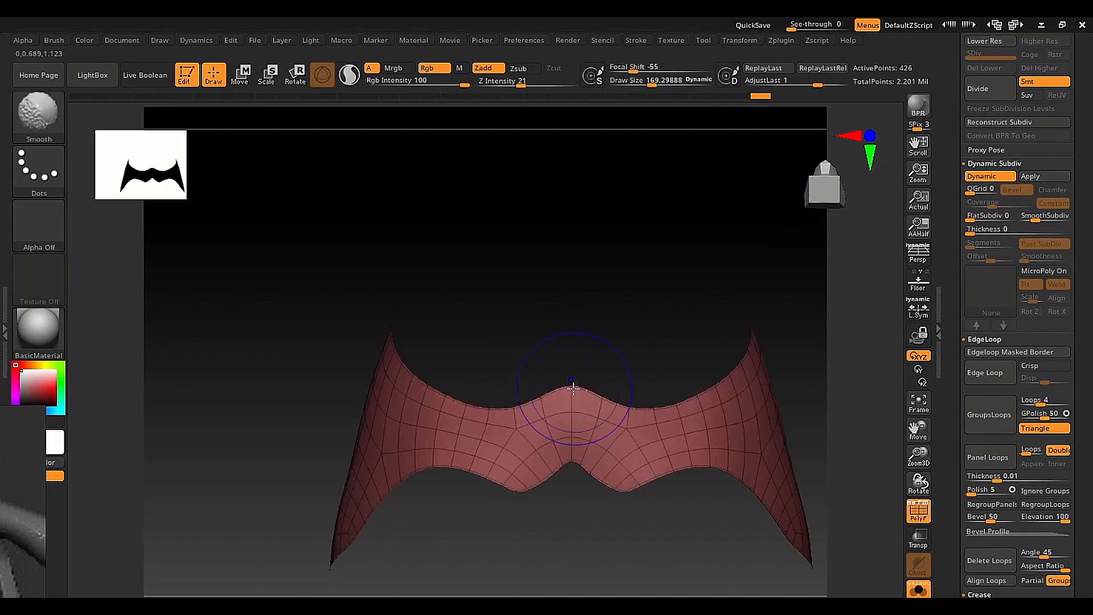
ctrl+right_drag(573, 419, 581, 508)
key(s)
drag(582, 501, 570, 501)
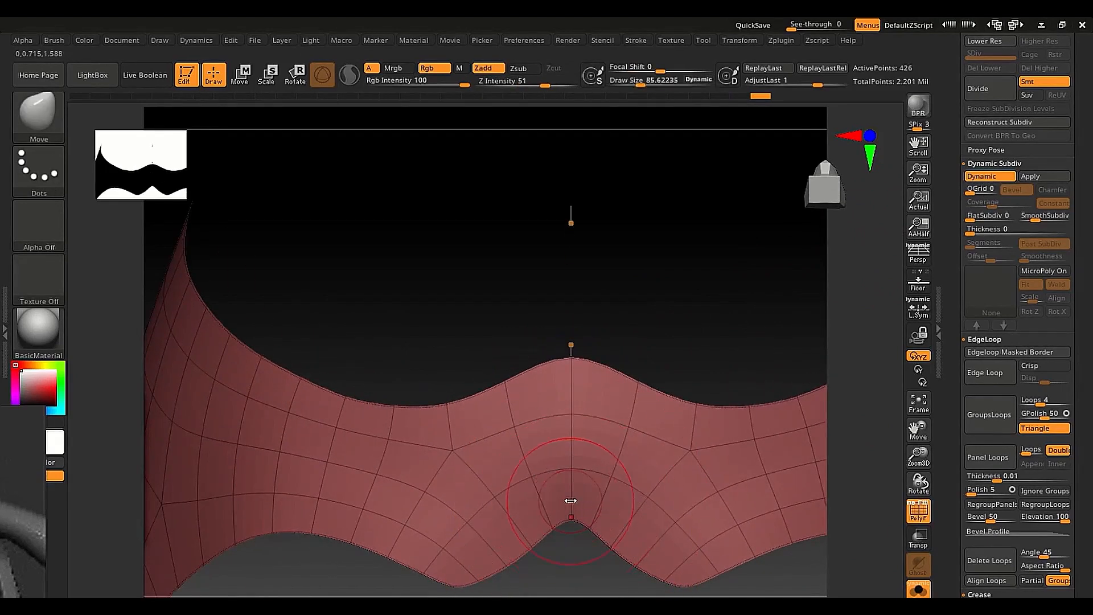
ctrl+right_drag(635, 496, 665, 467)
alt+right_drag(665, 467, 648, 385)
Step: Compare the piece's central peak with Dynamic Subdiv on and off, leaving it off
click(985, 176)
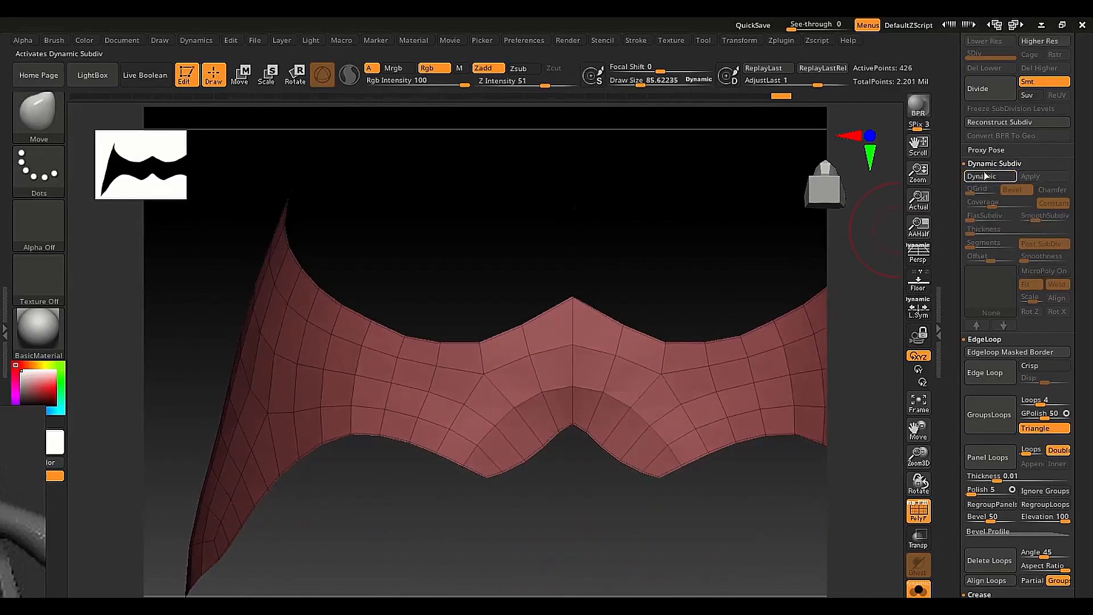
click(985, 176)
click(985, 176)
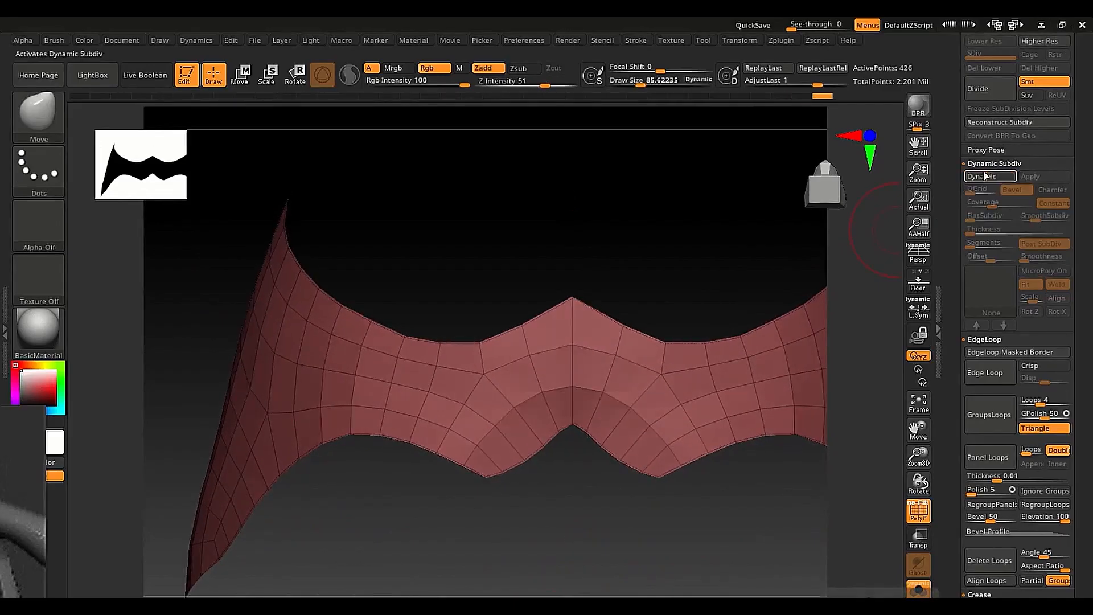
click(986, 176)
click(985, 175)
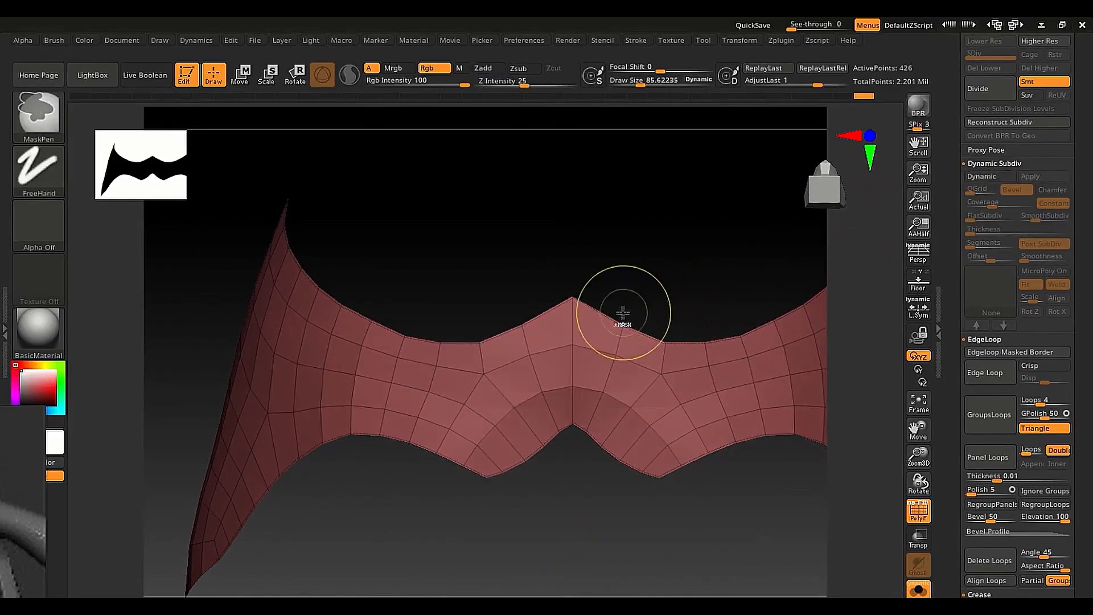
Step: Switch to ZModeler with a draw size of about 36 and crease the single edge running down from the central peak
ctrl+right_drag(624, 316, 615, 387)
key(s)
drag(614, 390, 602, 391)
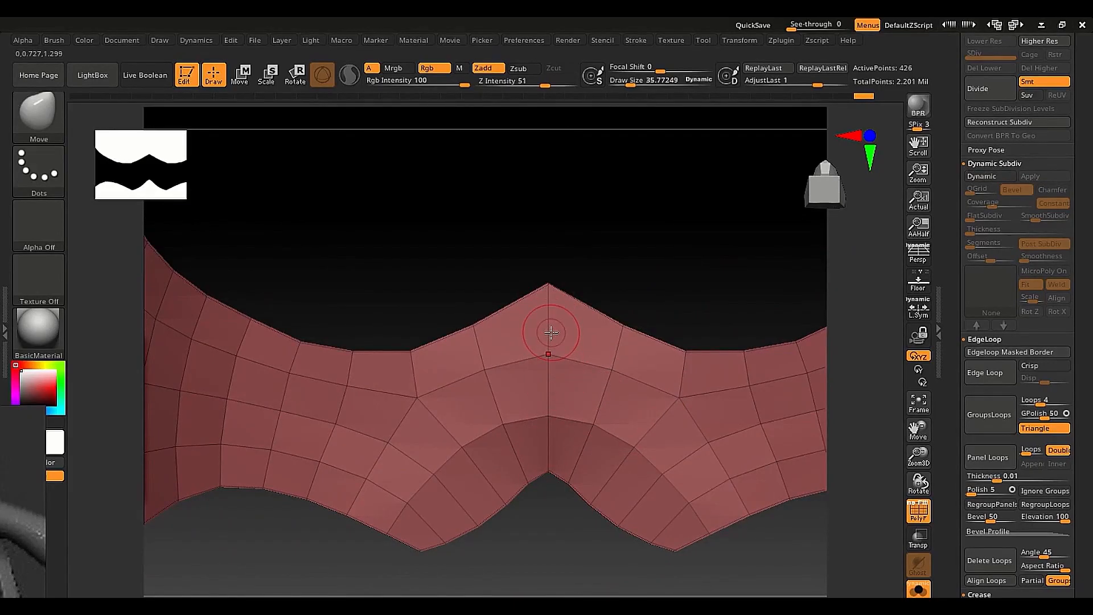
key(b)
key(z)
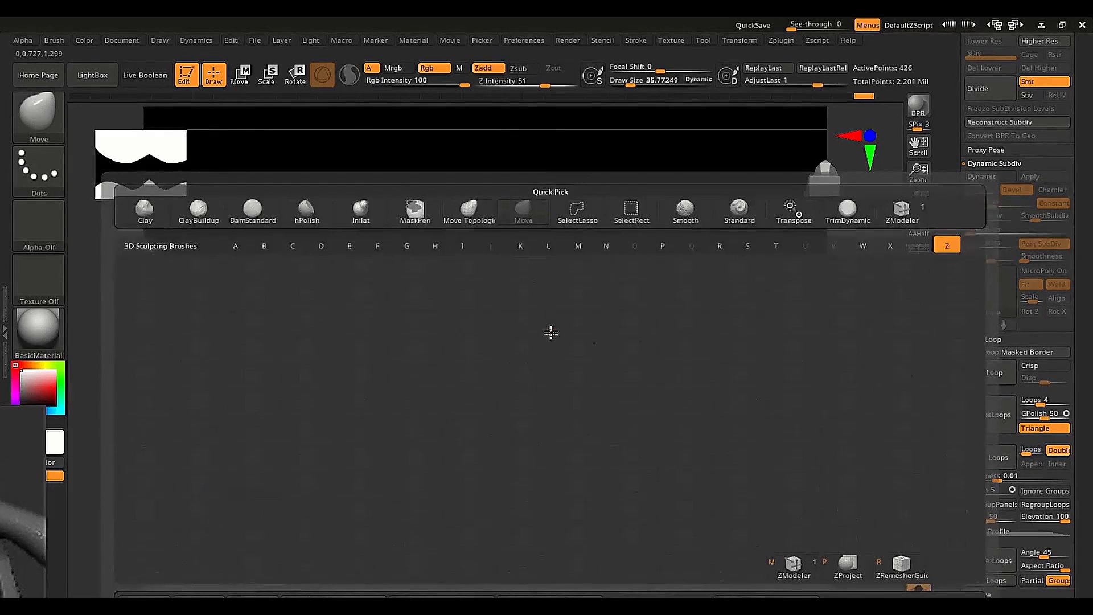
key(m)
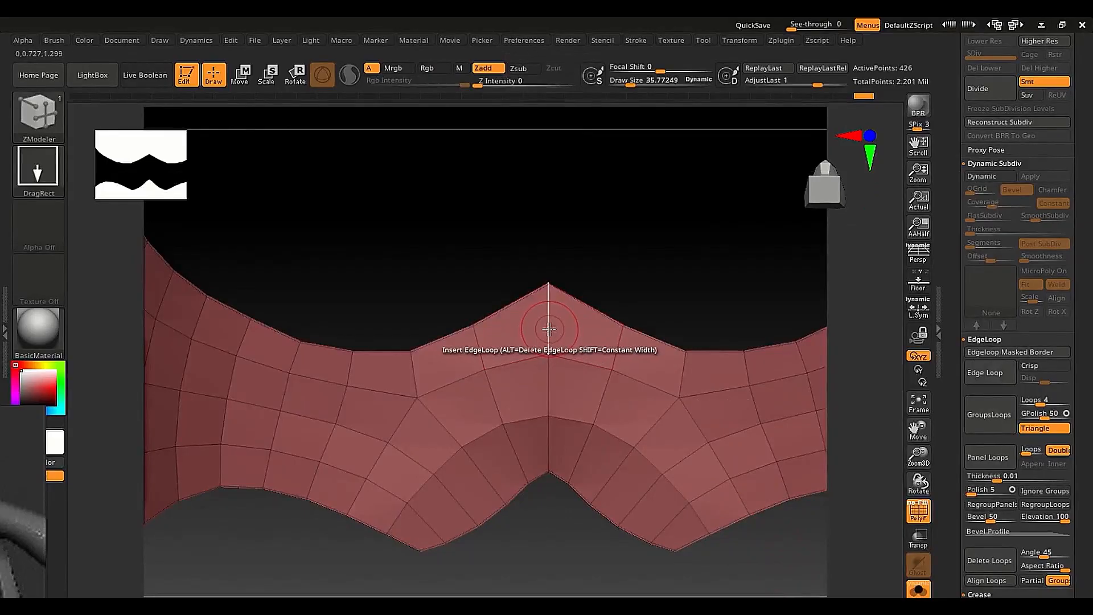
key(space)
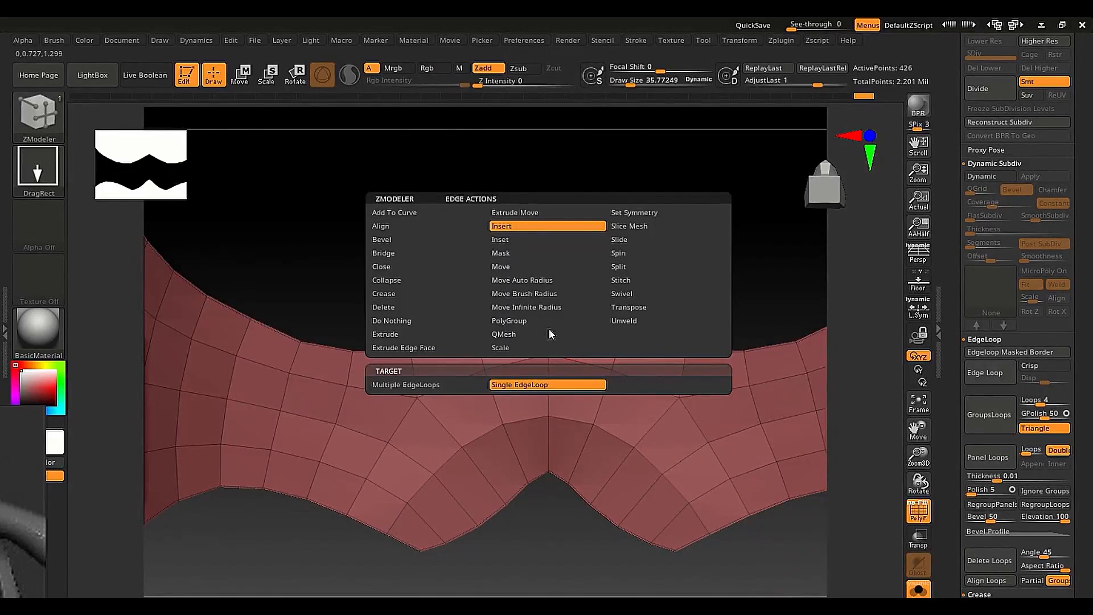
click(385, 294)
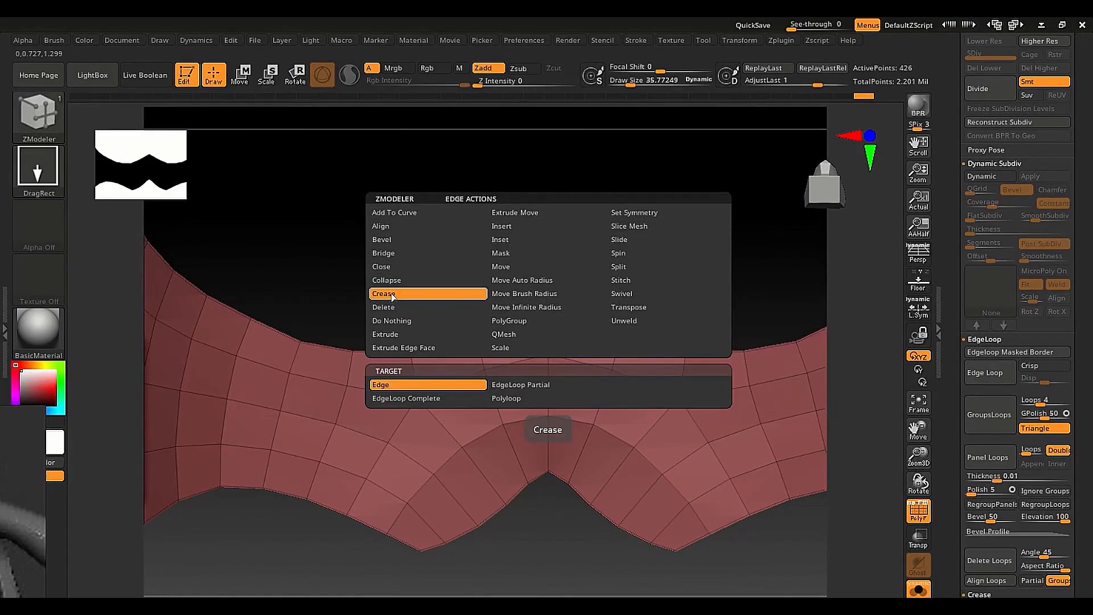
click(442, 385)
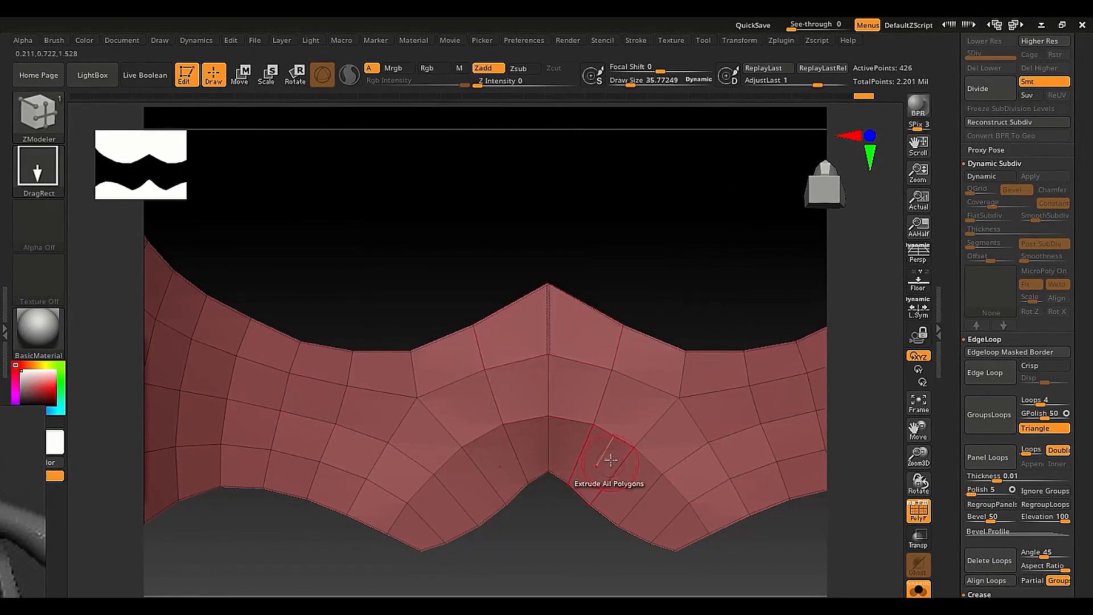
Step: Change the ZModeler crease target to EdgeLoop Complete and crease the whole vertical centre edge loop
key(space)
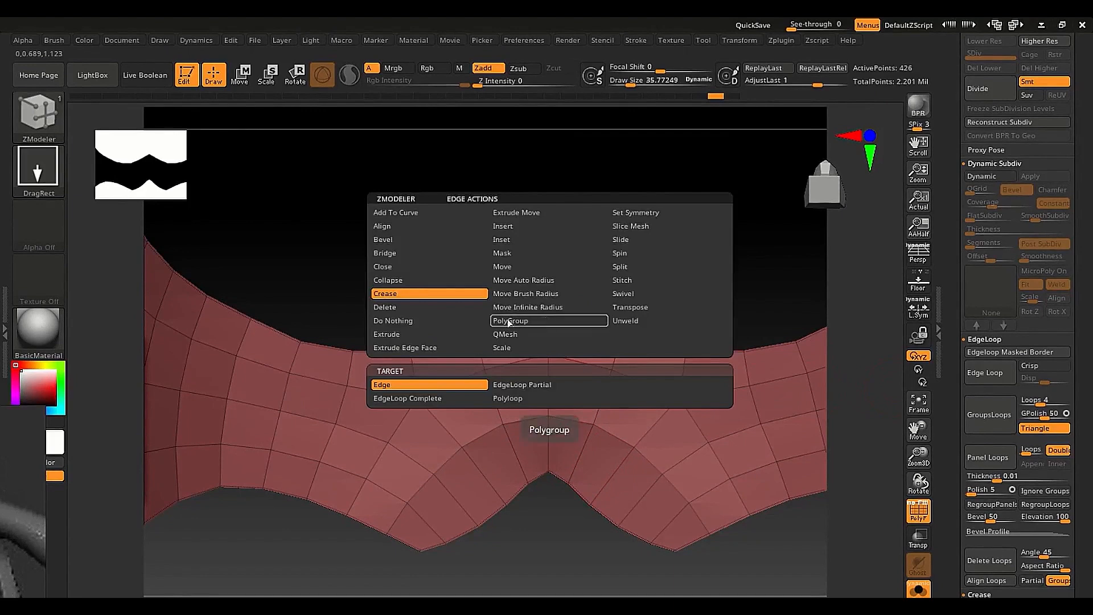
click(447, 399)
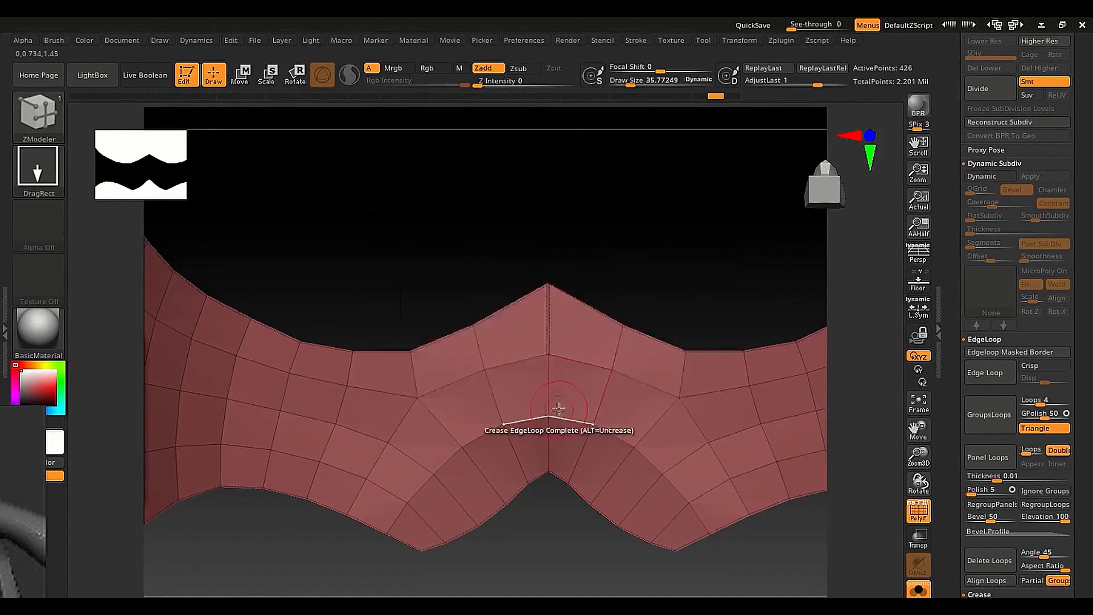
click(551, 398)
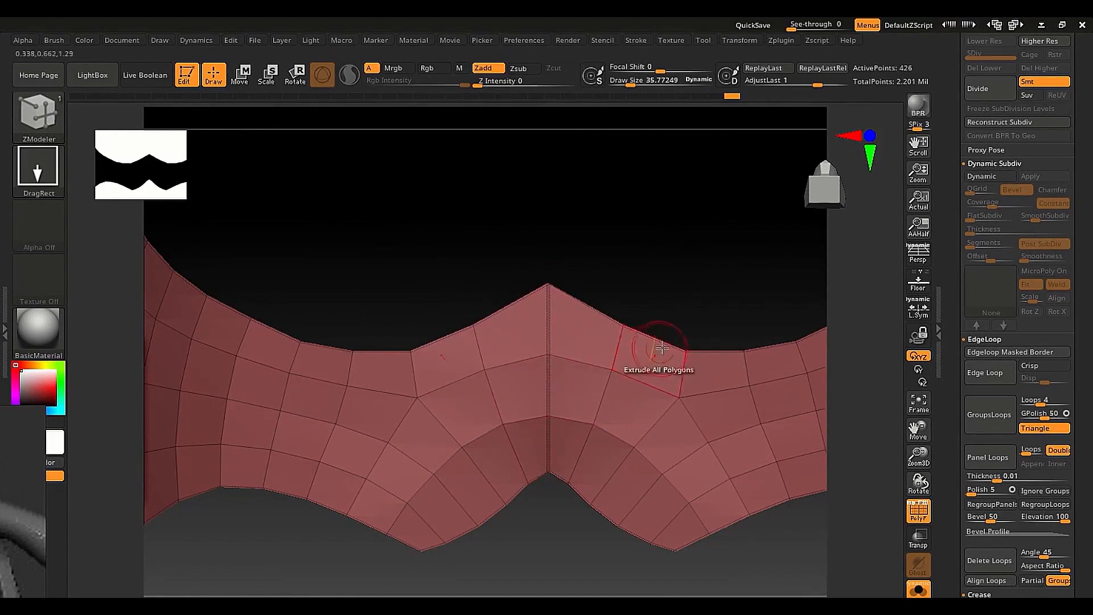
Step: Compare the creased central peak with Dynamic Subdiv on and off, and undo the centre edge loop crease
click(991, 178)
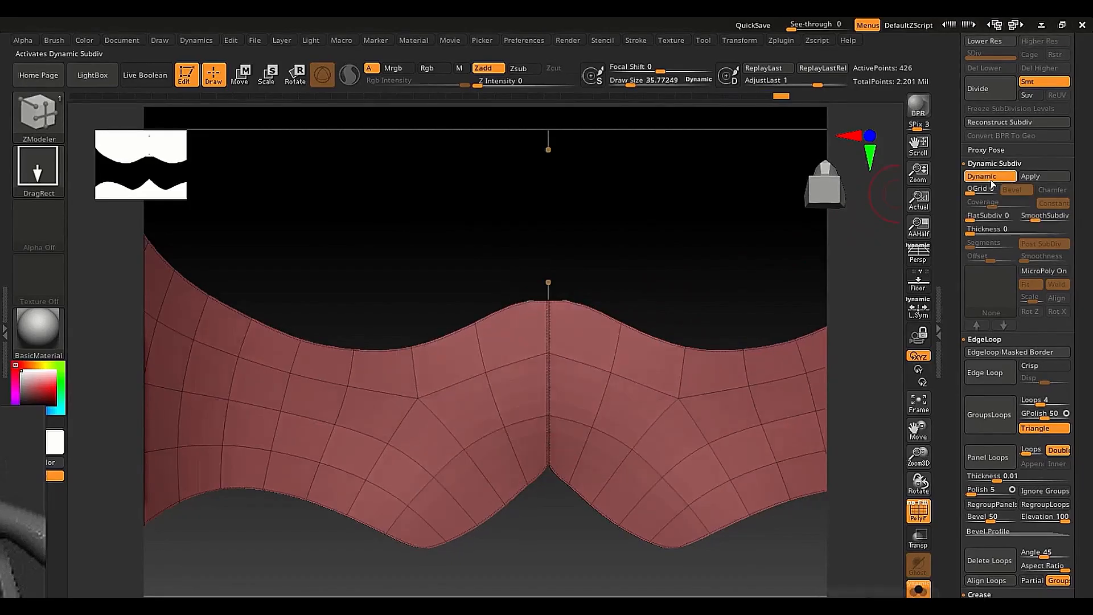
click(990, 180)
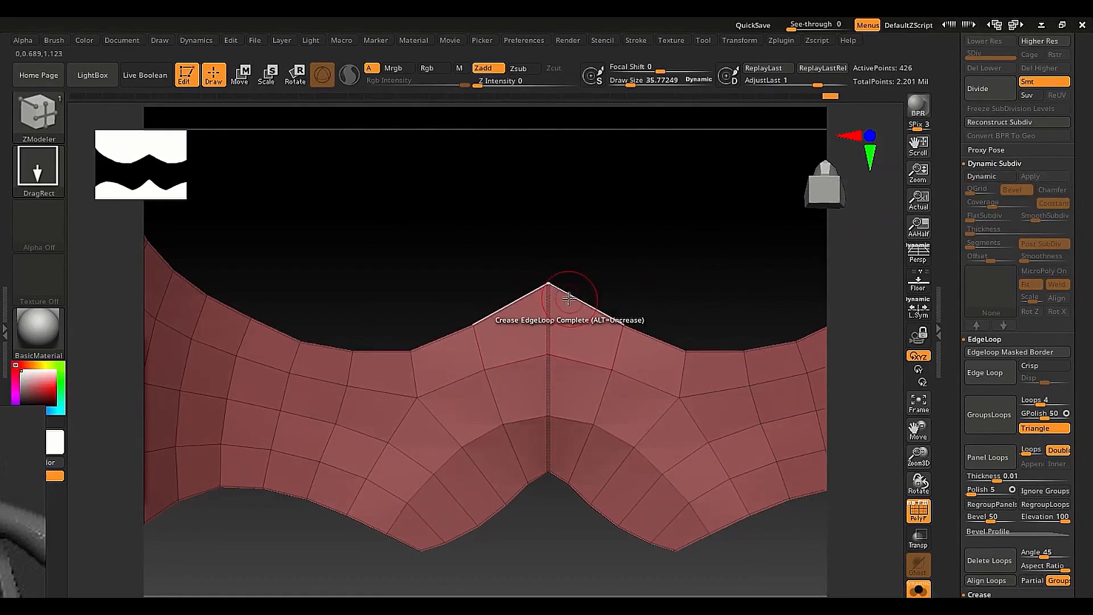
click(971, 180)
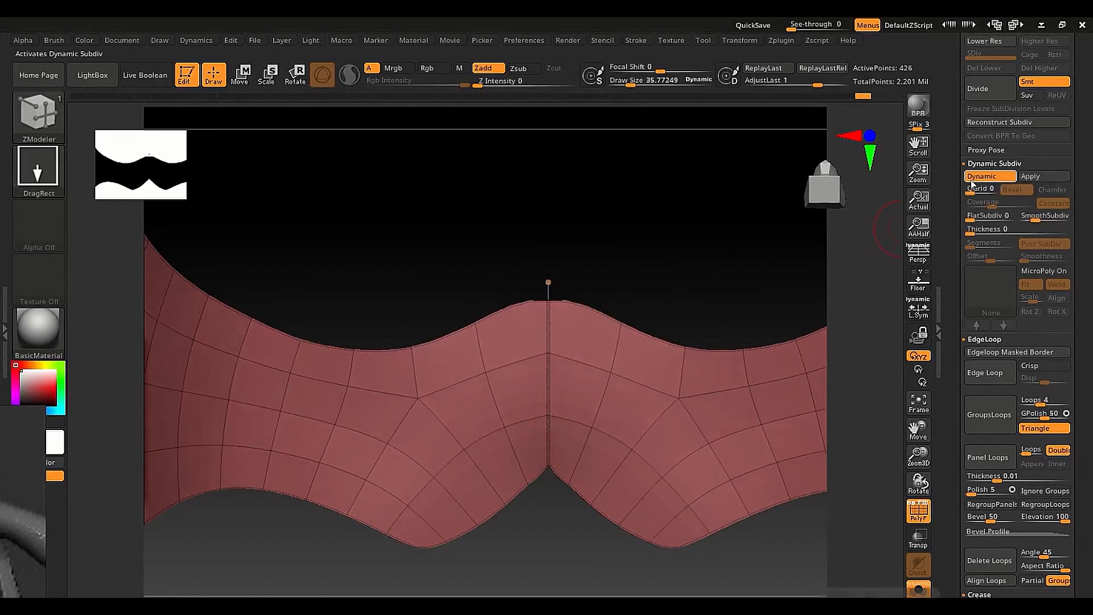
key(ctrl)
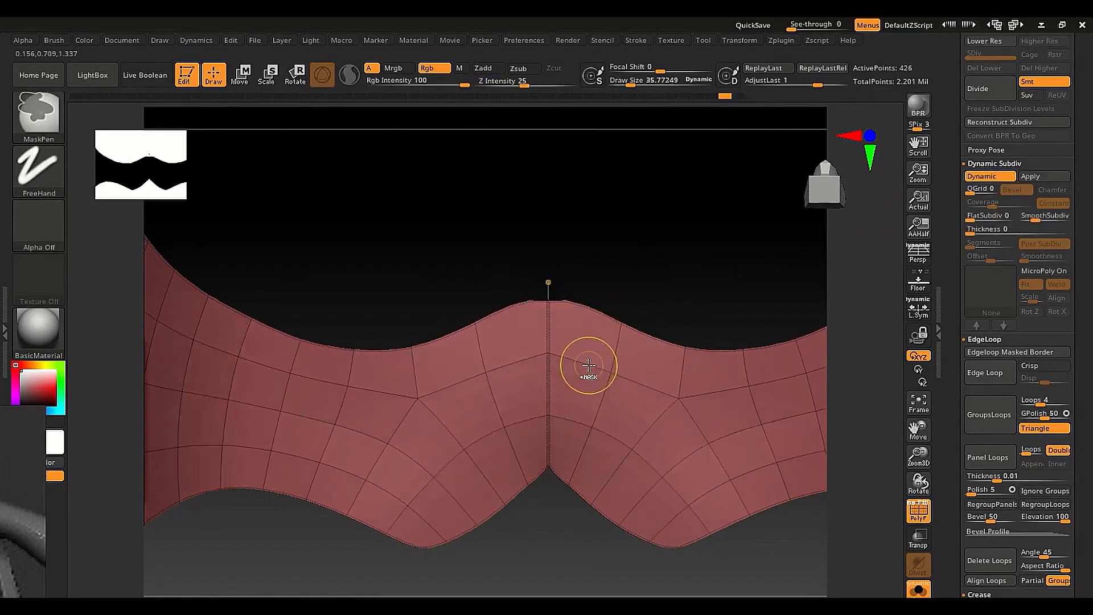
key(shift+d)
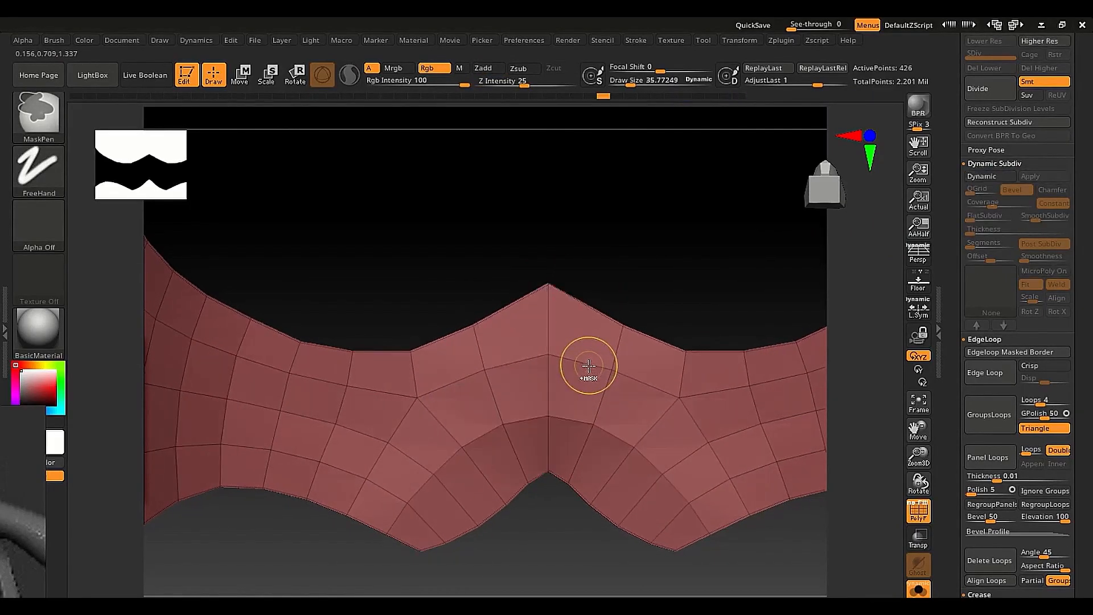
Step: Change the ZModeler edge action to Bevel with EdgeLoop Complete and bevel the vertical centre edge loop into a narrow strip
click(549, 329)
key(space)
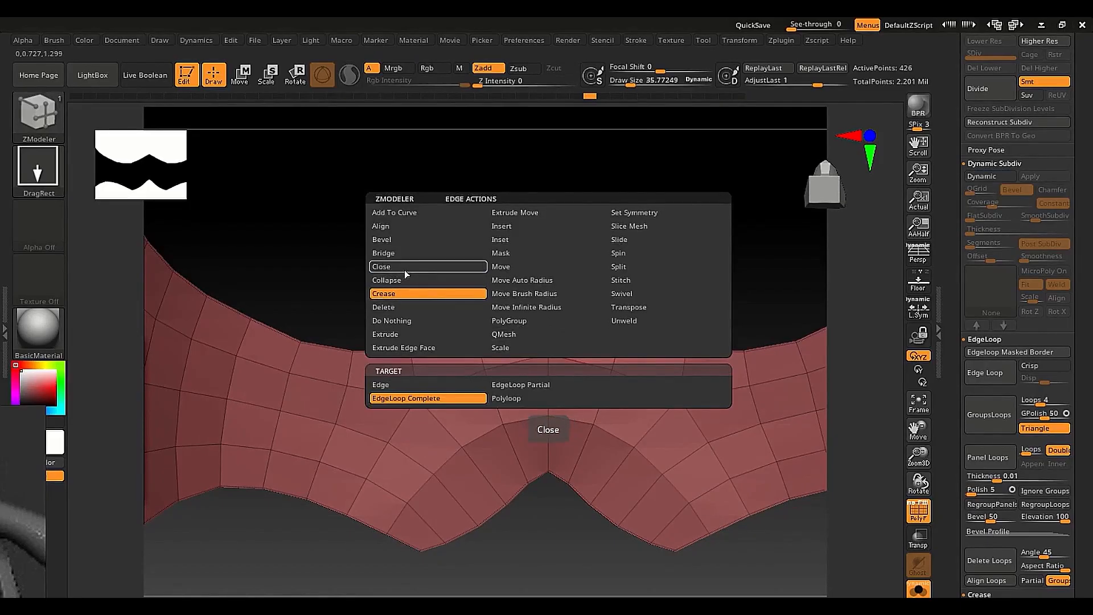
click(382, 241)
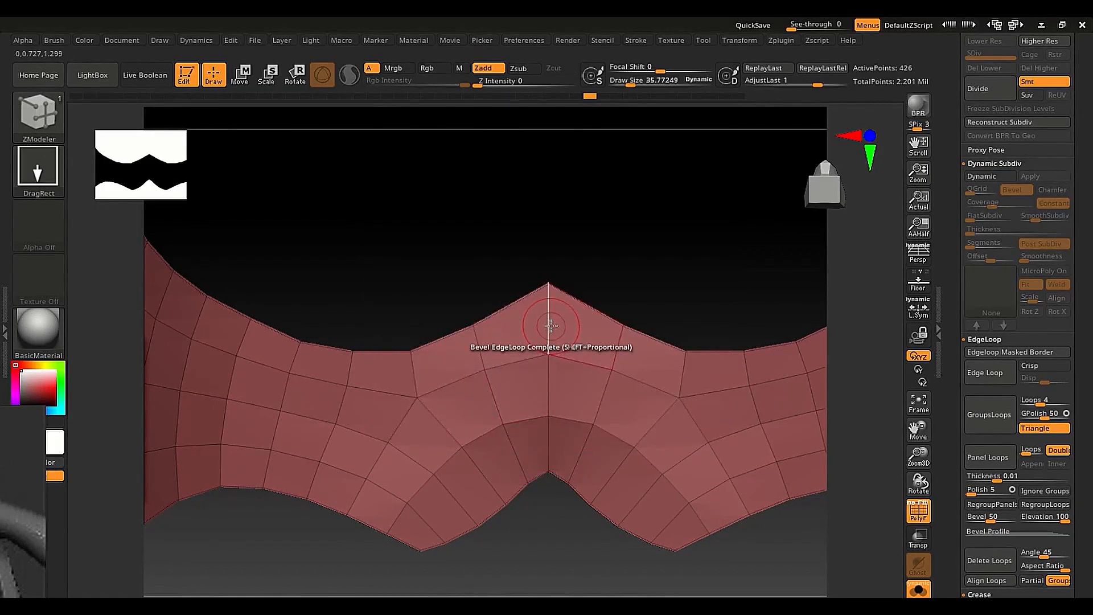
drag(551, 325, 552, 330)
key(ctrl+z)
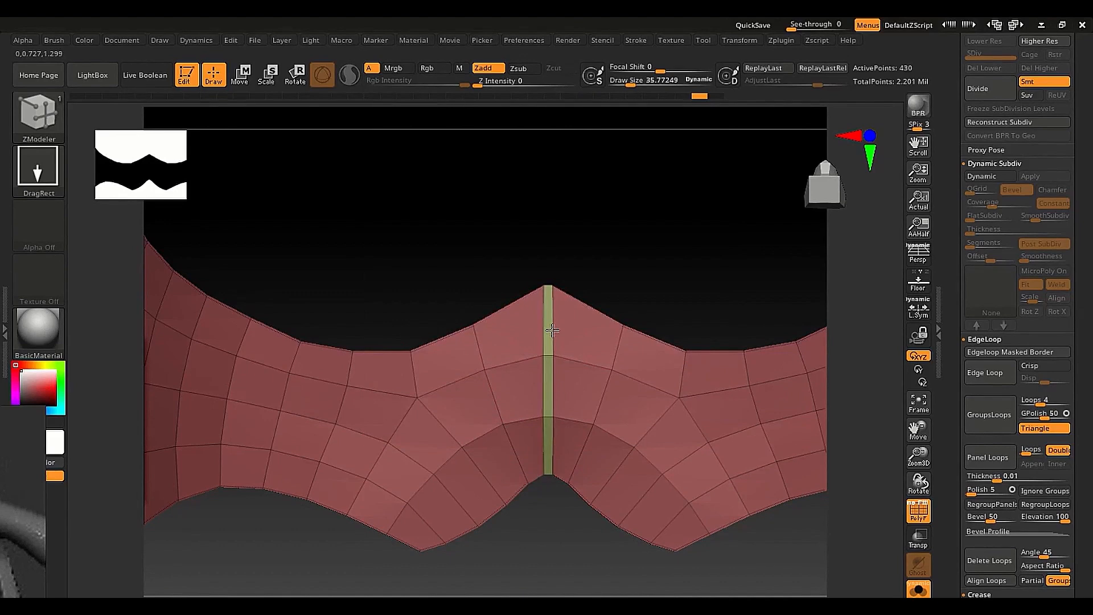
Step: Turn on Dynamic Subdiv for the bevelled Extract12 piece, hide its polyframe and crease its border edges
click(984, 178)
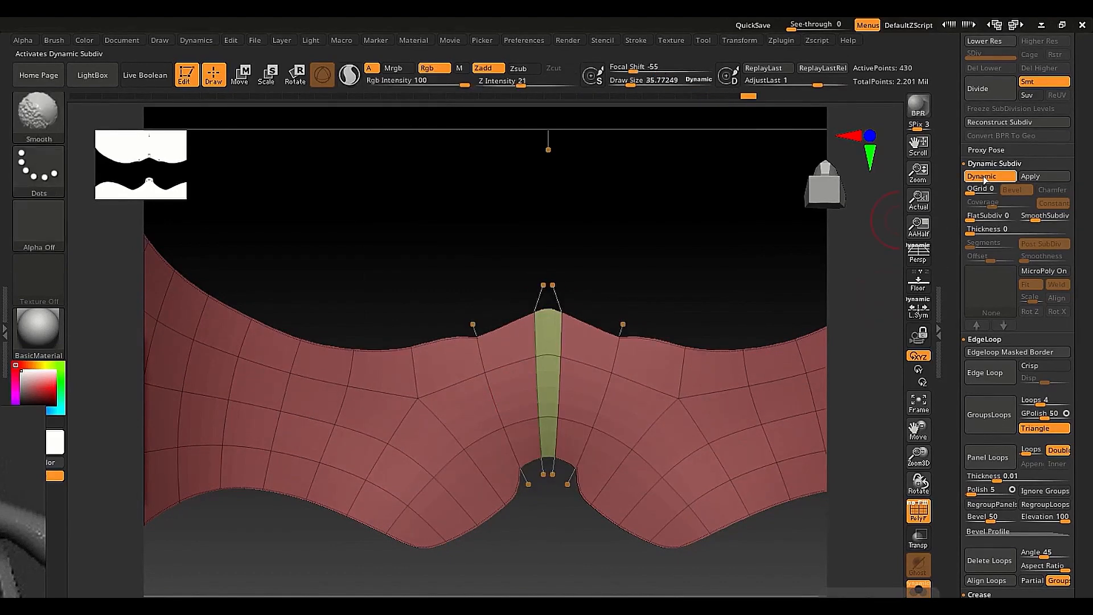
key(shift+f)
drag(952, 281, 952, 206)
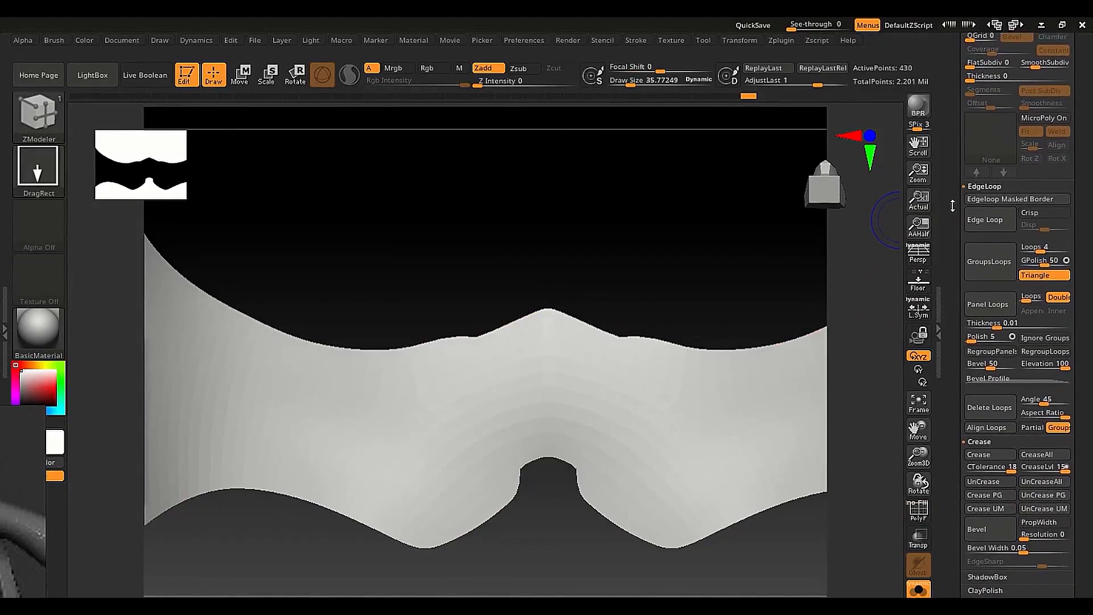
click(995, 457)
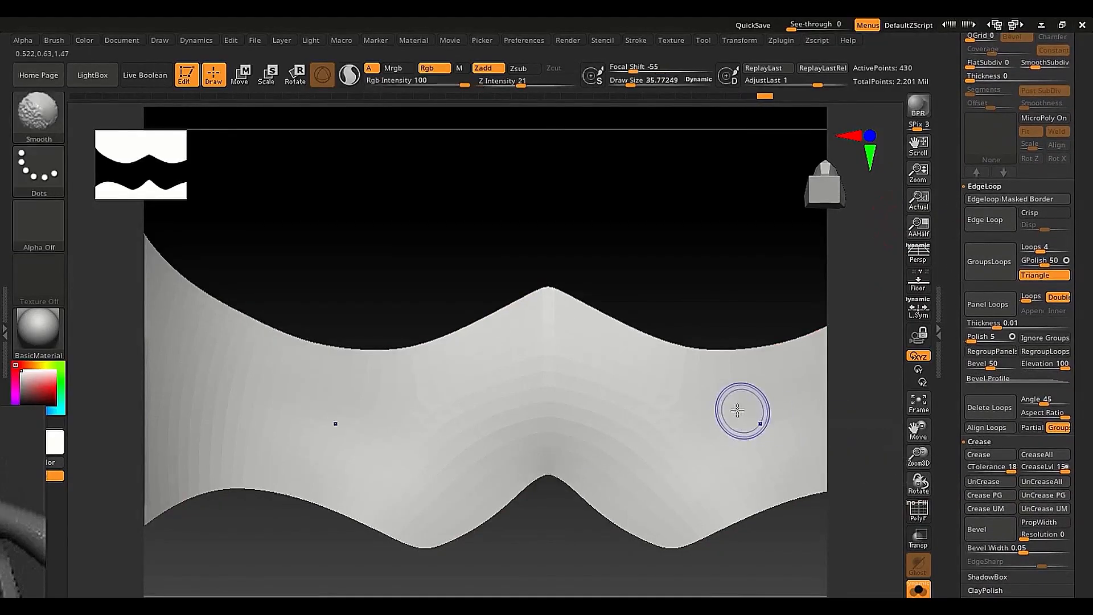
key(shift+f)
key(shift+f)
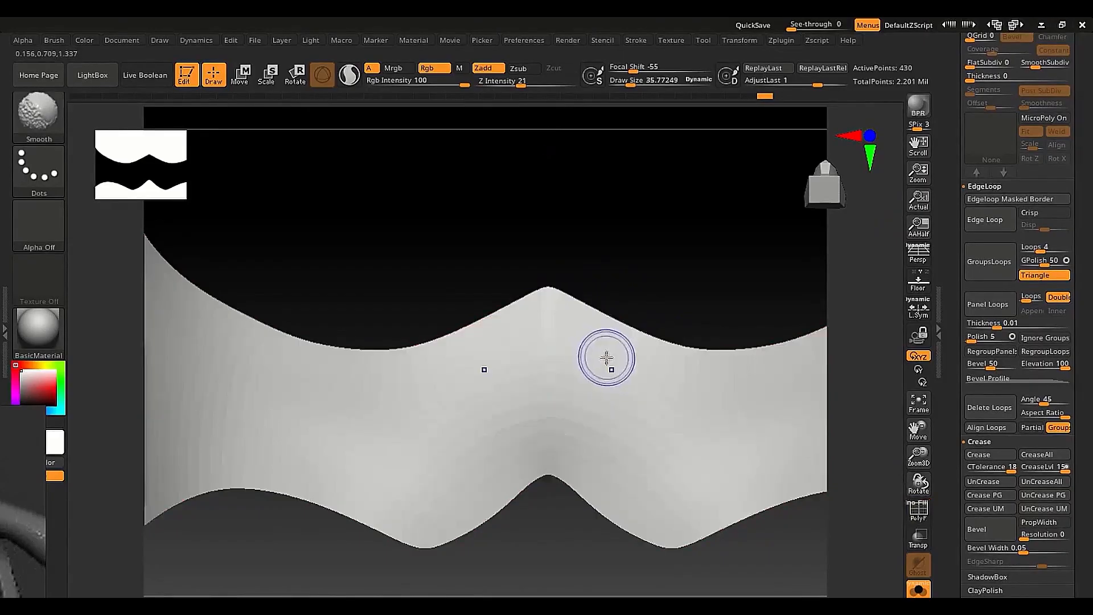
mouse_move(610, 366)
ctrl+right_down()
mouse_move(534, 337)
mouse_move(663, 393)
mouse_move(797, 319)
mouse_move(871, 198)
ctrl+right_up()
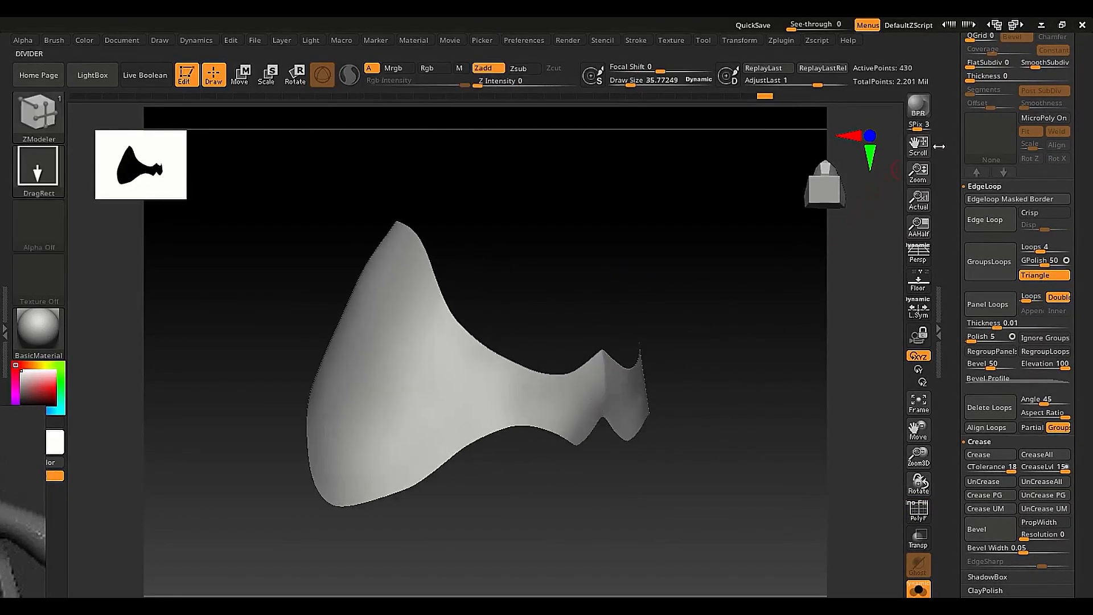
Step: Give Extract12 a Dynamic Subdiv thickness of 0.009 with offset -100 and 2 segments, and check its polyframe
drag(951, 147, 952, 237)
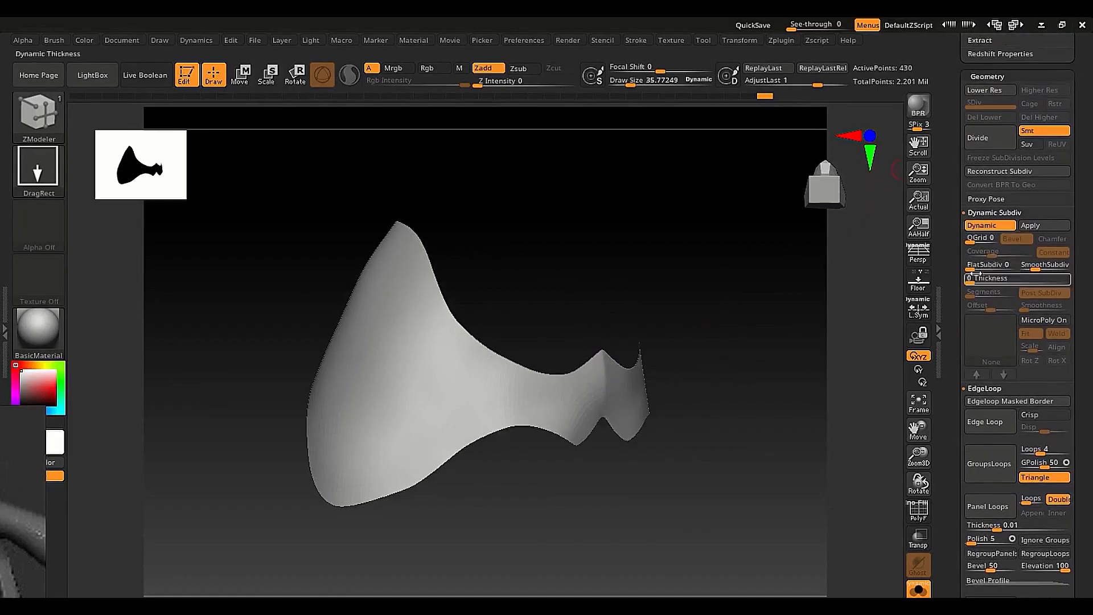
drag(975, 282, 991, 281)
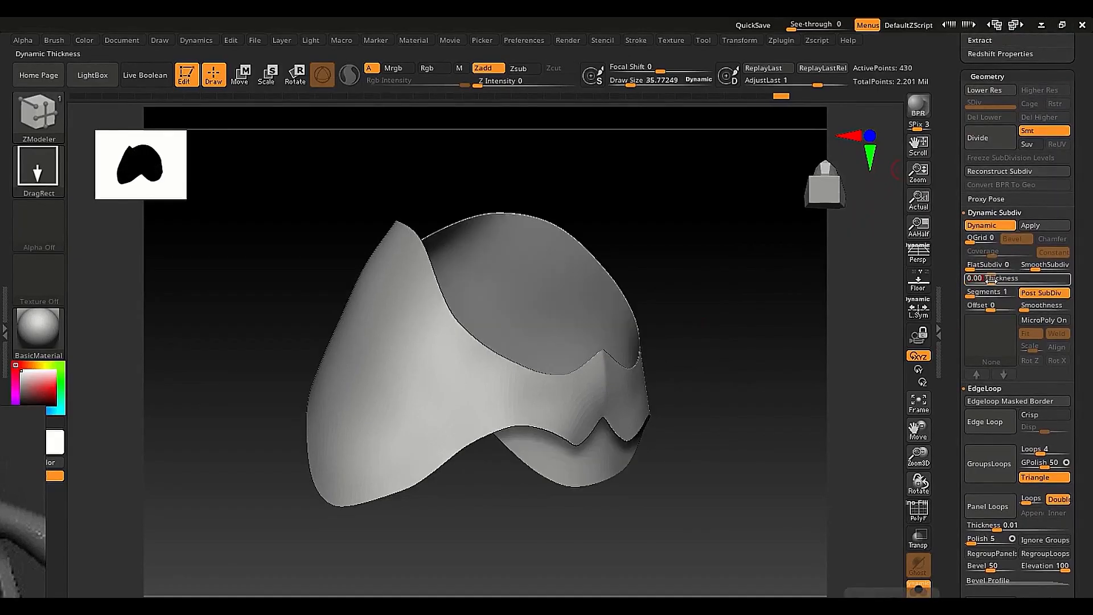
key(Return)
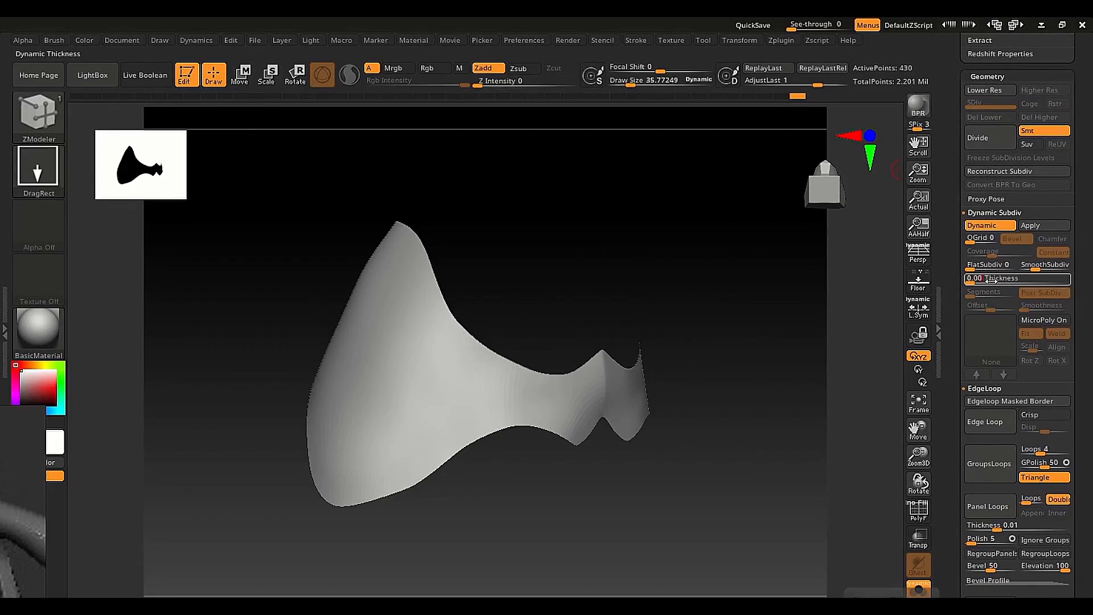
key(Return)
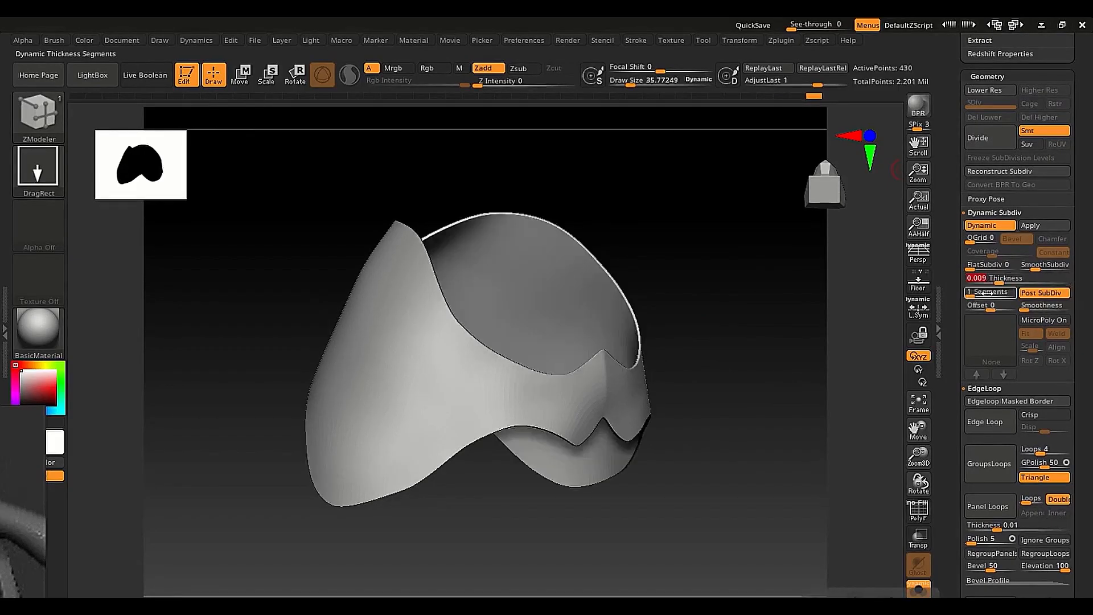
drag(990, 308, 965, 310)
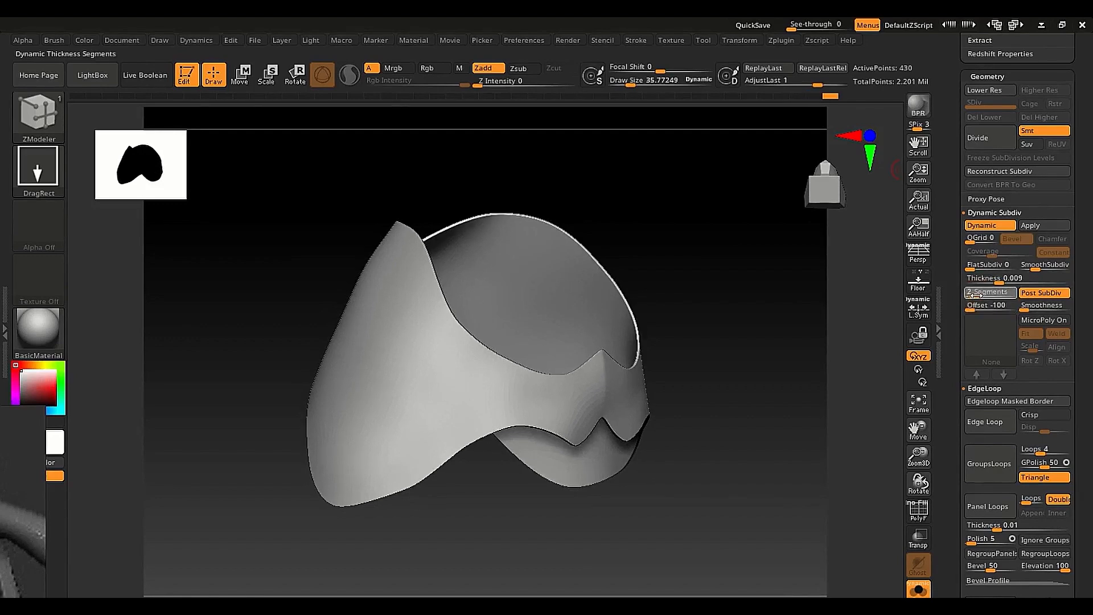
key(shift+f)
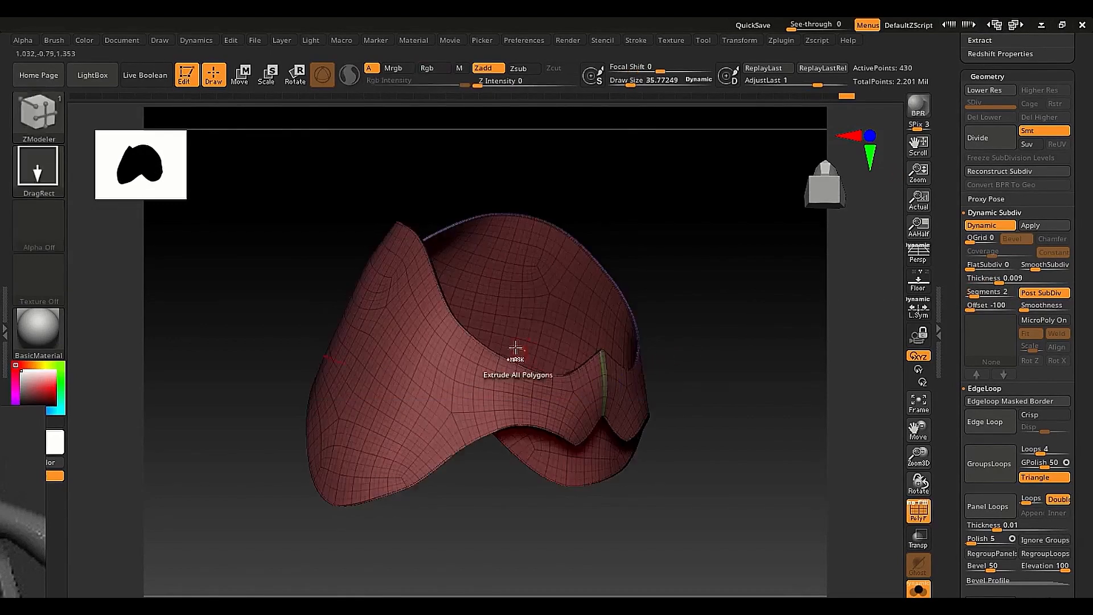
ctrl+right_drag(515, 354, 521, 422)
Step: Return to the full beetle, select the Extract3 abdomen strip and isolate it
key(f)
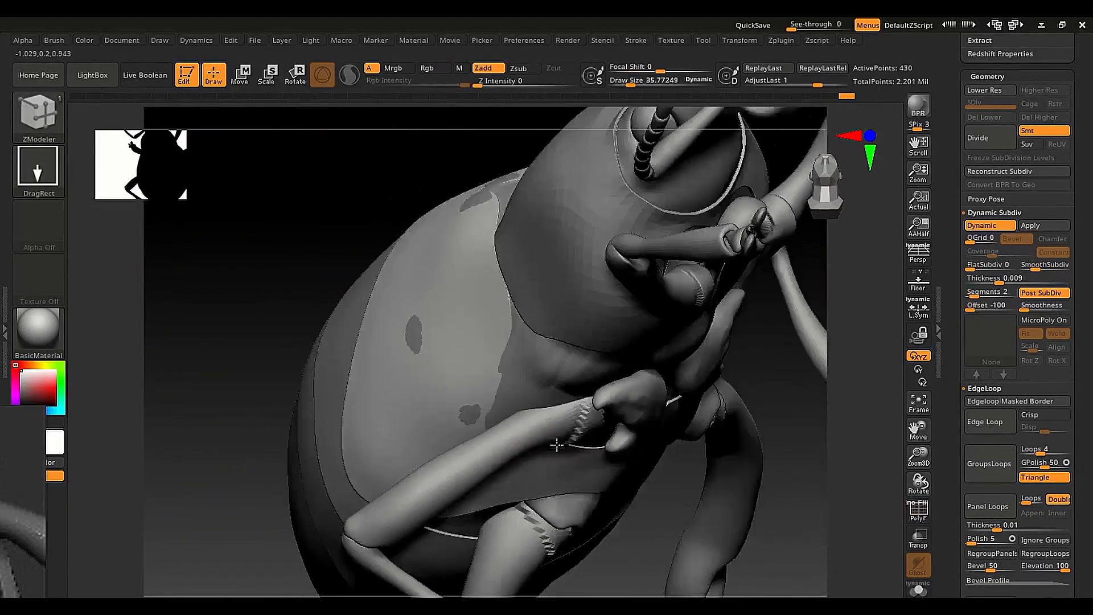
right_drag(556, 445, 583, 405)
ctrl+right_drag(444, 431, 495, 428)
alt+click(442, 376)
key(shift+s)
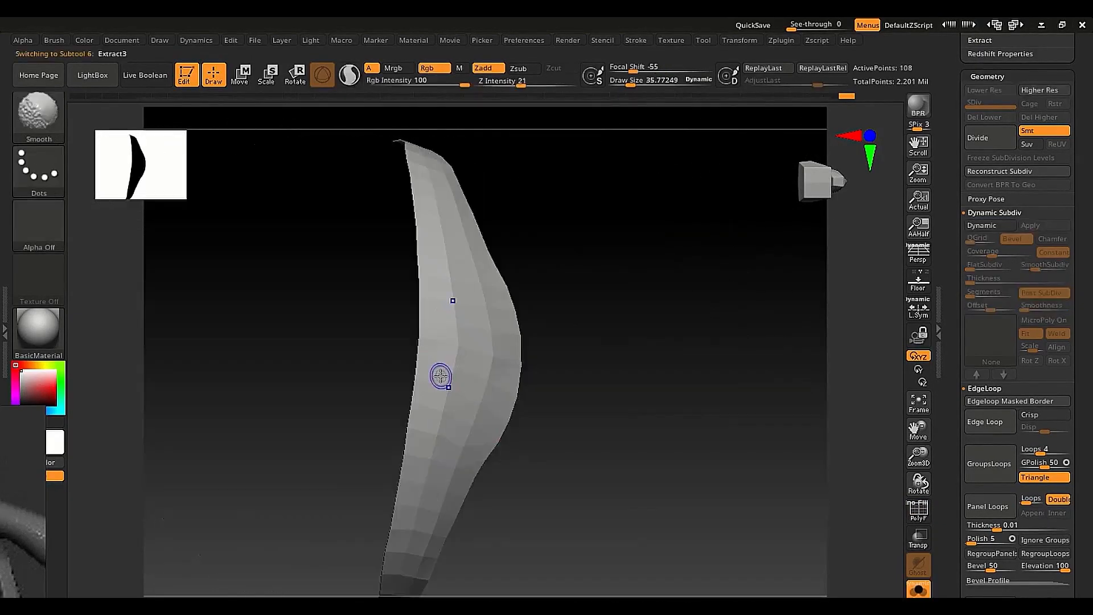
Step: Crease the border edges of the isolated Extract3 strip
right_drag(442, 375, 589, 398)
right_drag(589, 399, 607, 527)
mouse_move(608, 526)
ctrl+right_down()
mouse_move(615, 488)
mouse_move(757, 513)
ctrl+right_up()
drag(957, 527, 959, 476)
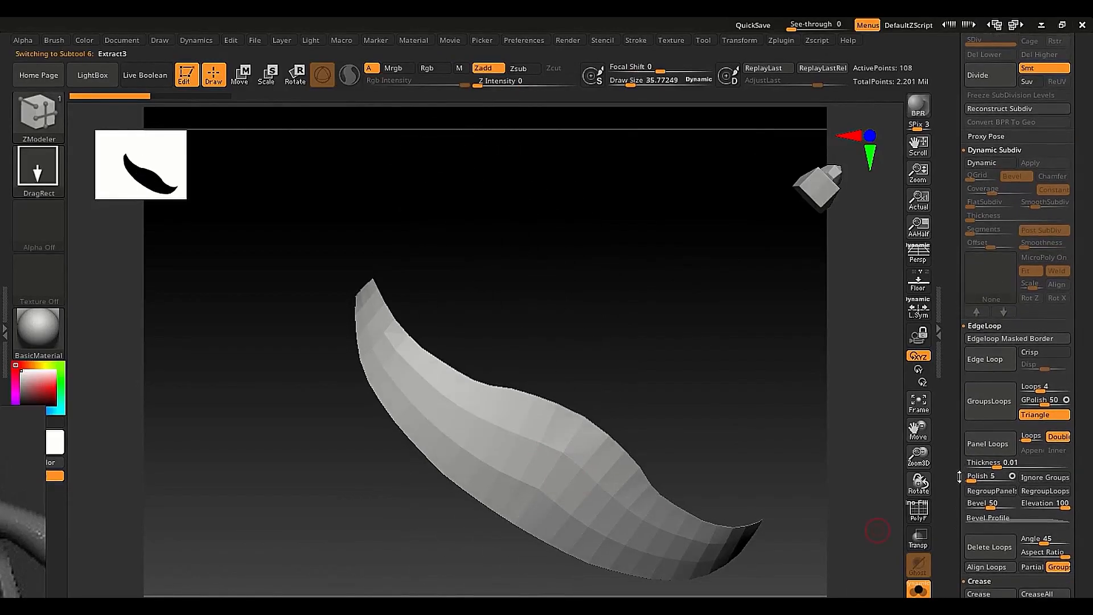
drag(956, 540, 957, 480)
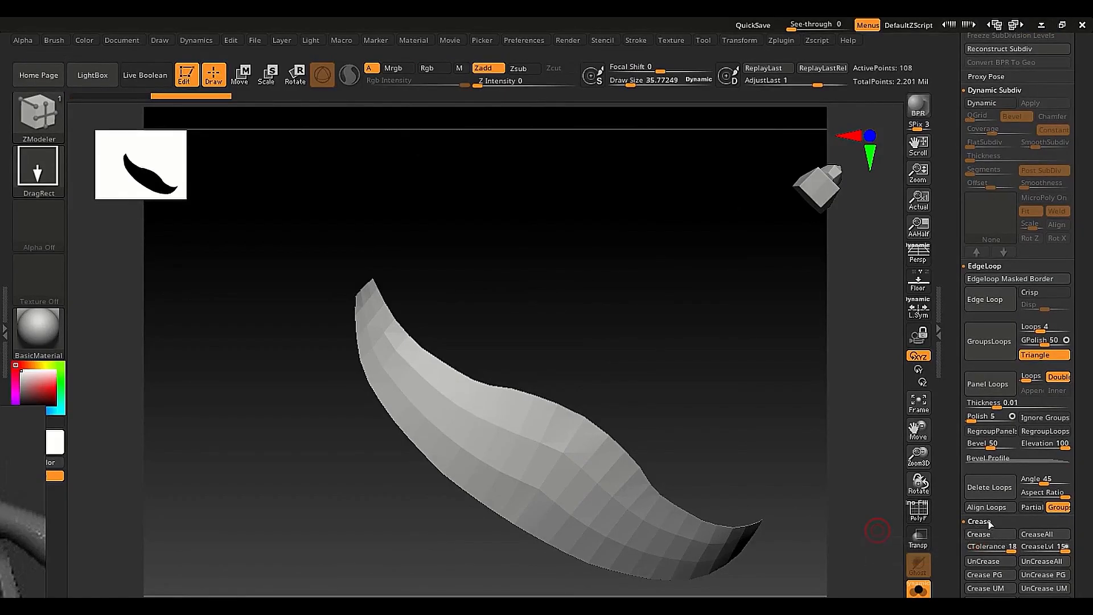
drag(951, 424, 946, 512)
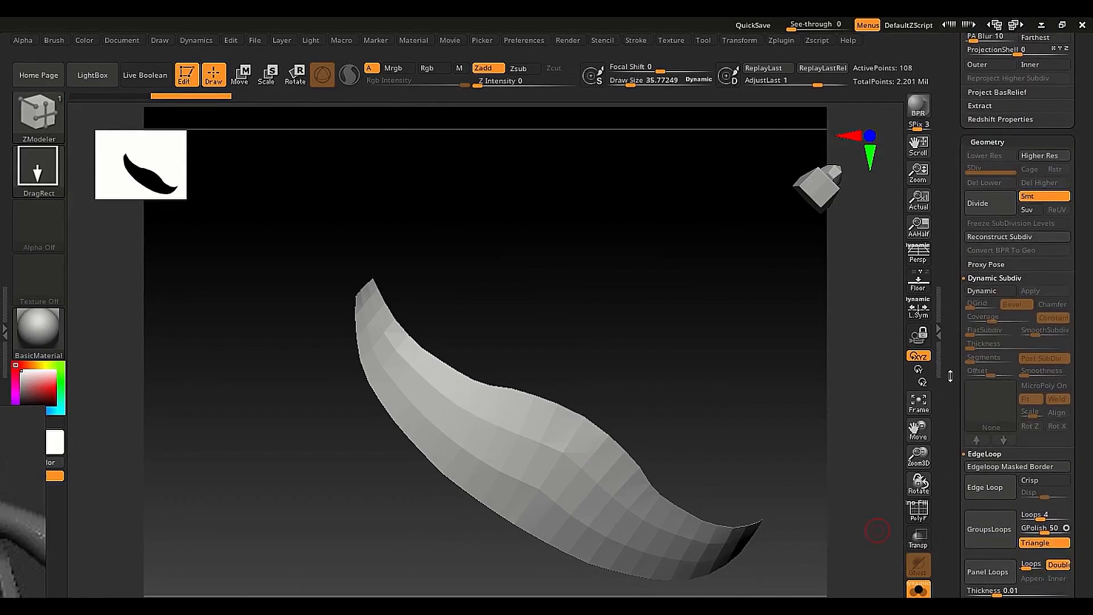
Step: Turn on Dynamic Subdiv for Extract3 with thickness 0.009, offset -100 and 2 segments, and show the full beetle again
click(969, 295)
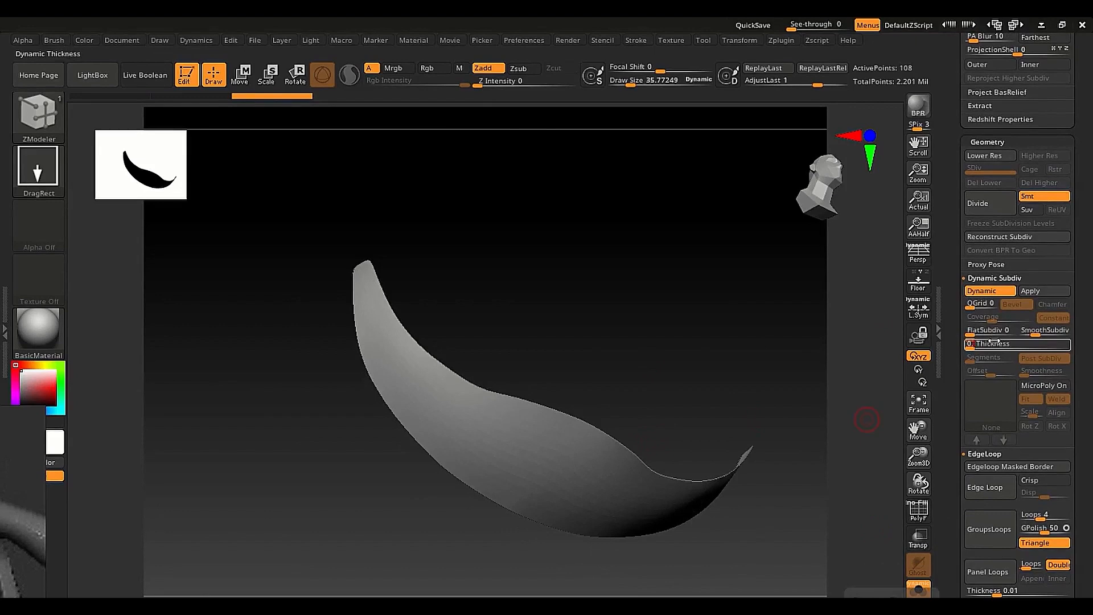
click(993, 342)
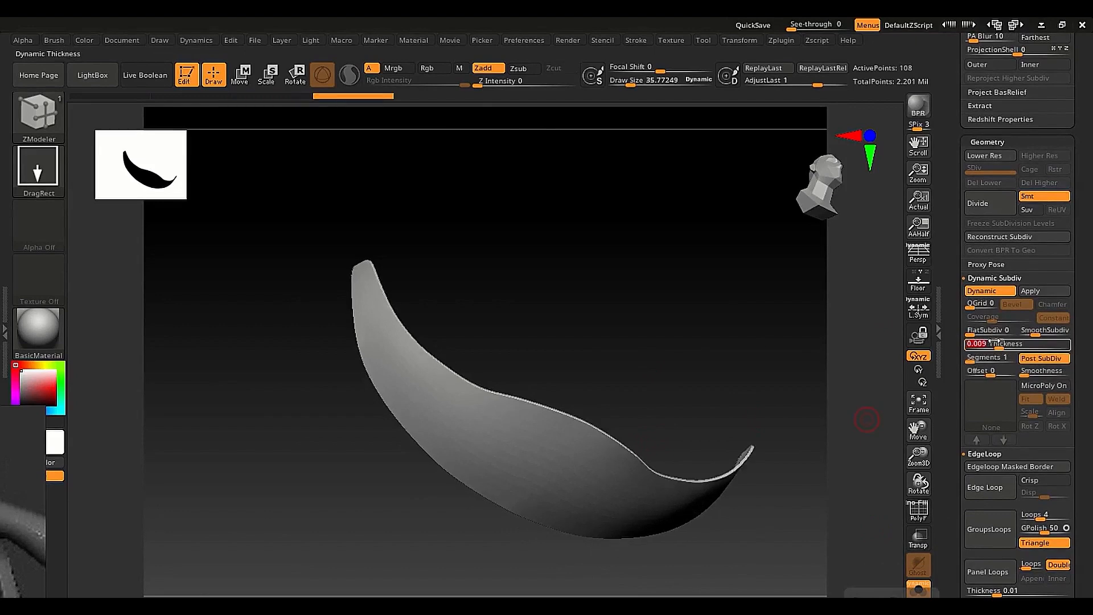
drag(990, 371, 964, 369)
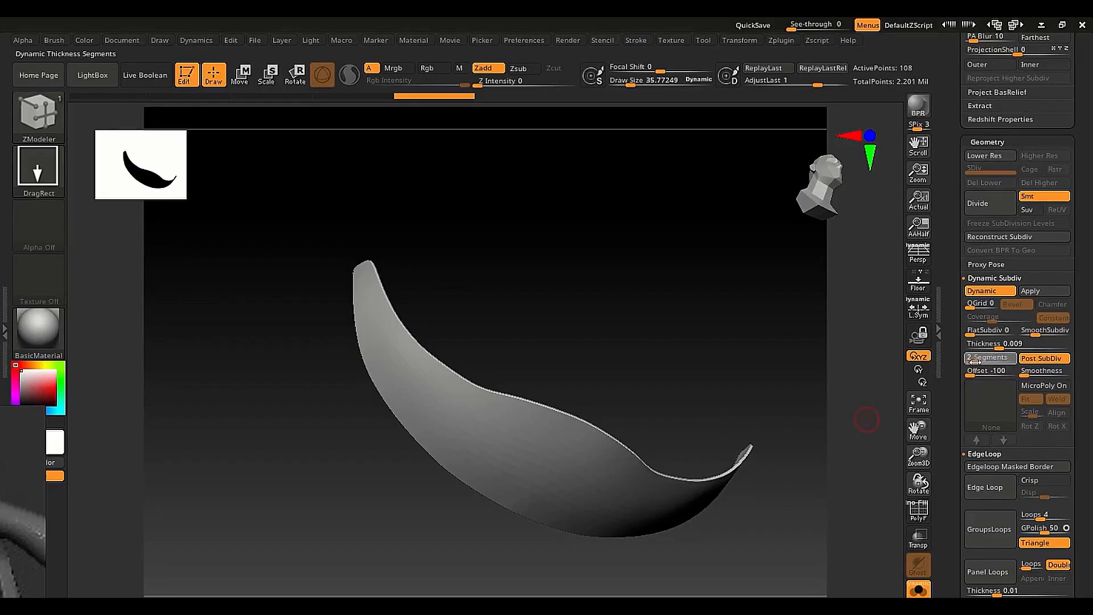
drag(729, 342, 761, 402)
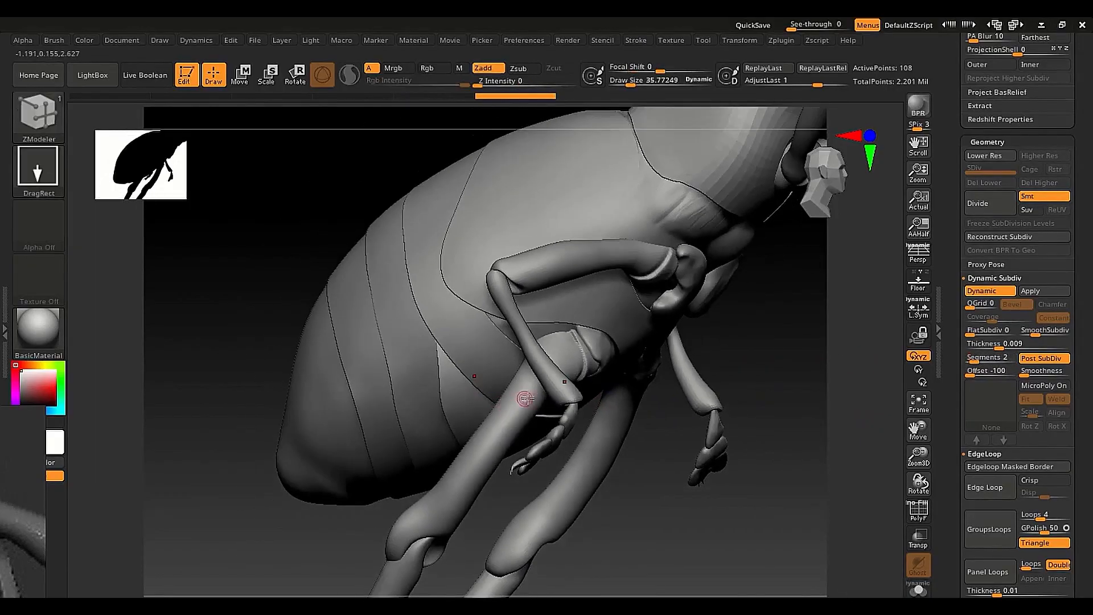
Step: Select the Extract8 piece and examine how the underside abdomen strips fit together around the leg sockets
right_drag(555, 405, 632, 456)
right_drag(632, 414, 592, 504)
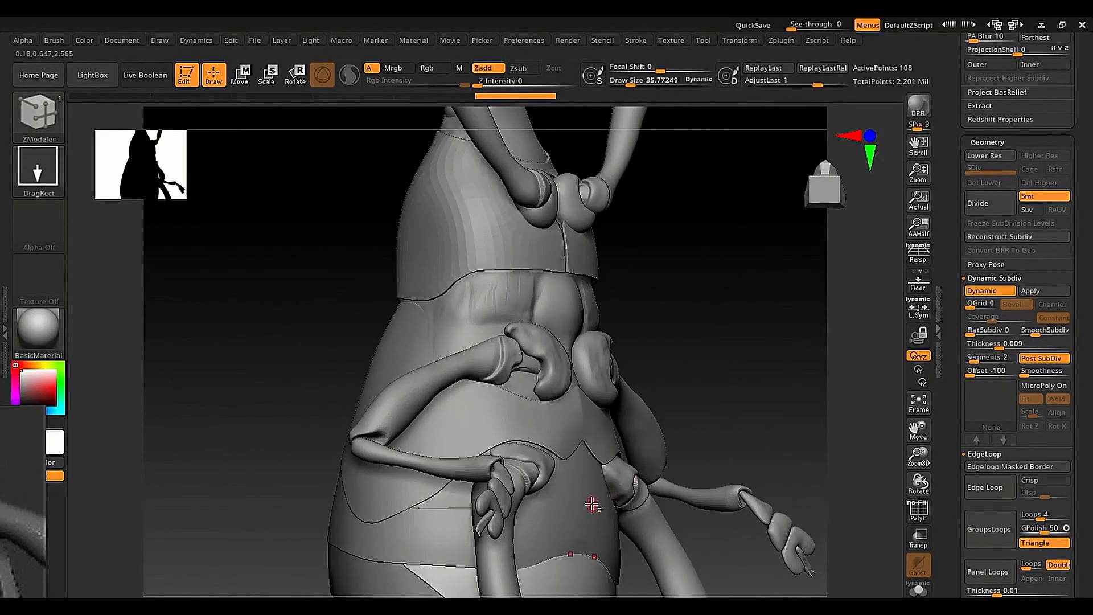
key(alt+s)
key(alt+s)
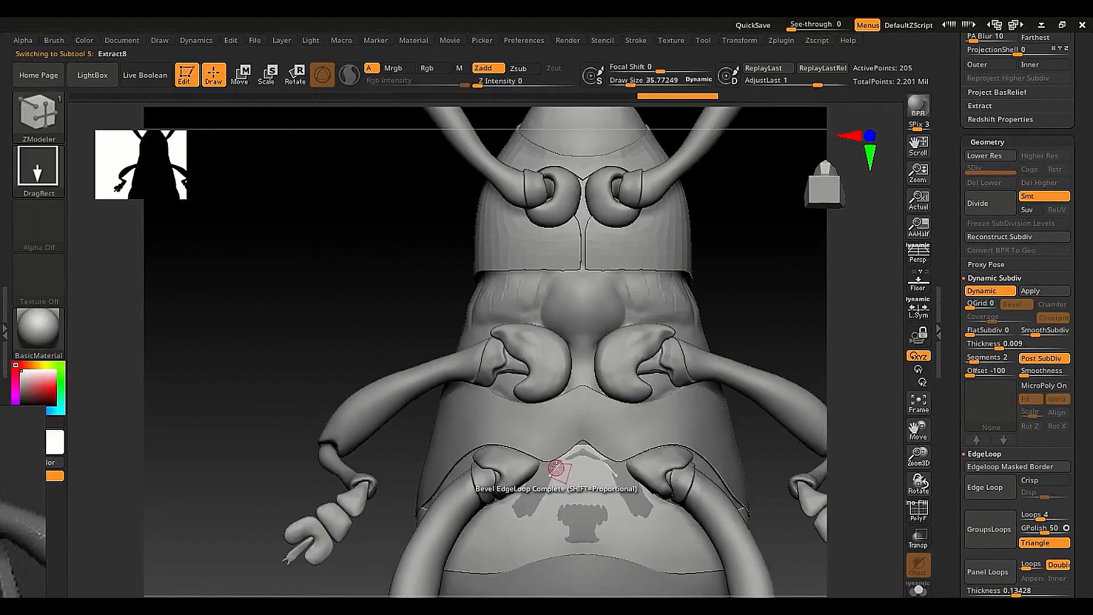
right_drag(556, 463, 492, 490)
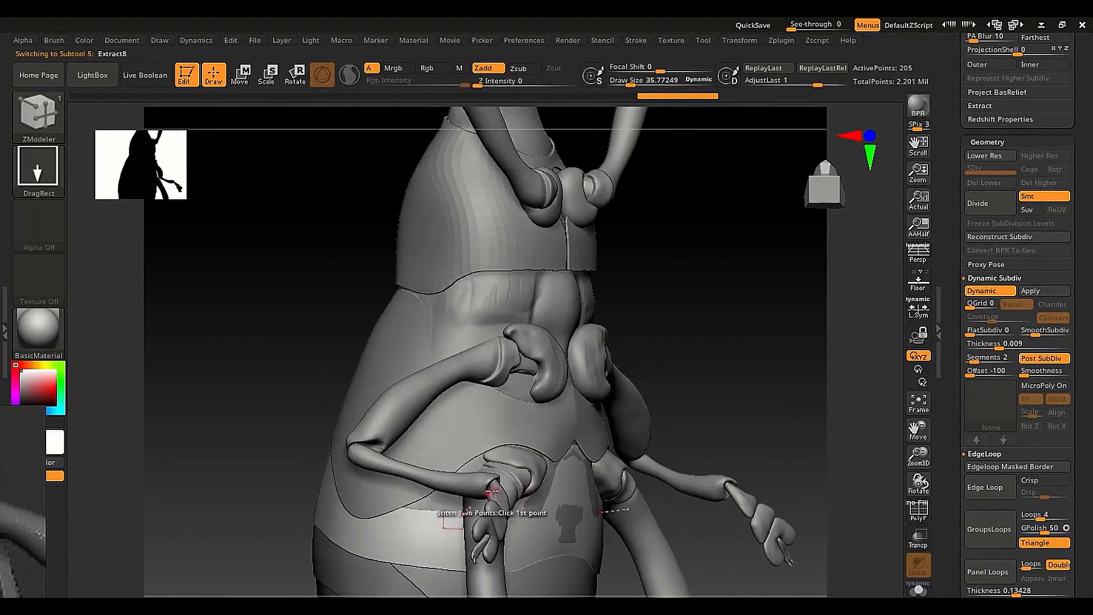
alt+click(545, 501)
key(alt+shift+s)
key(alt+shift+s)
Step: Select the Extract1 thorax piece, isolate it and examine its shell thickness and polyframe up close
right_drag(565, 454, 610, 264)
alt+click(613, 333)
key(alt+shift+s)
mouse_move(538, 237)
alt+right_down()
mouse_move(613, 351)
mouse_move(608, 323)
mouse_move(644, 318)
mouse_move(652, 394)
alt+right_up()
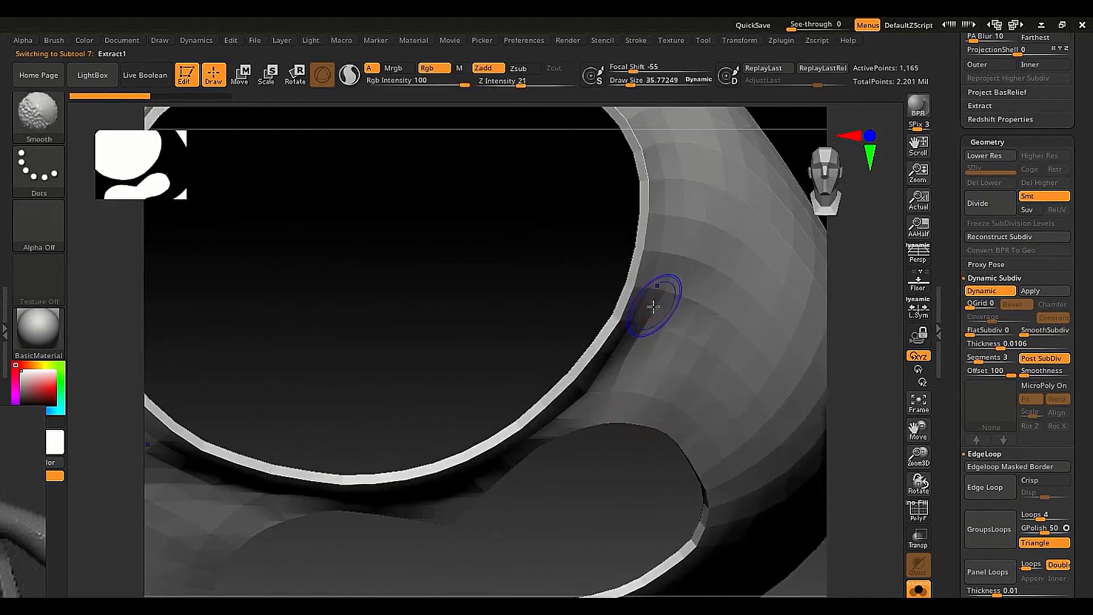
key(shift+f)
mouse_move(627, 297)
ctrl+right_down()
mouse_move(715, 366)
mouse_move(741, 321)
mouse_move(692, 264)
mouse_move(637, 349)
mouse_move(659, 323)
mouse_move(455, 302)
ctrl+right_up()
key(shift+f)
key(shift+s)
Step: Switch to the ClayBuildup brush and select the hidden Extract5 shell in the subtool list
mouse_move(607, 386)
right_down()
mouse_move(627, 564)
mouse_move(600, 432)
mouse_move(512, 393)
mouse_move(595, 407)
mouse_move(464, 419)
mouse_move(504, 441)
right_up()
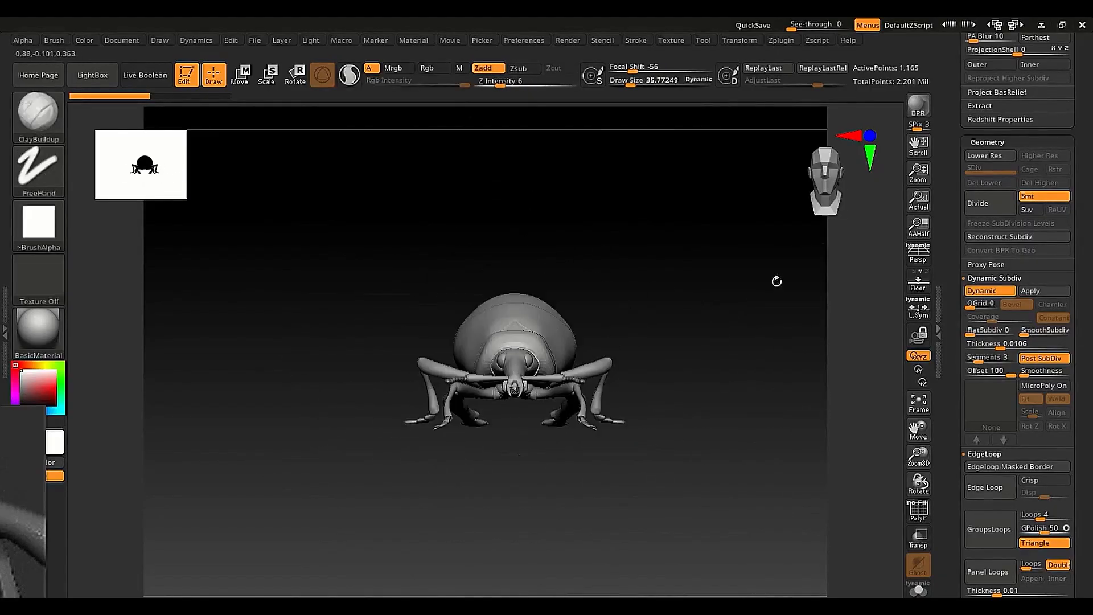
scroll(1049, 262, up, 15)
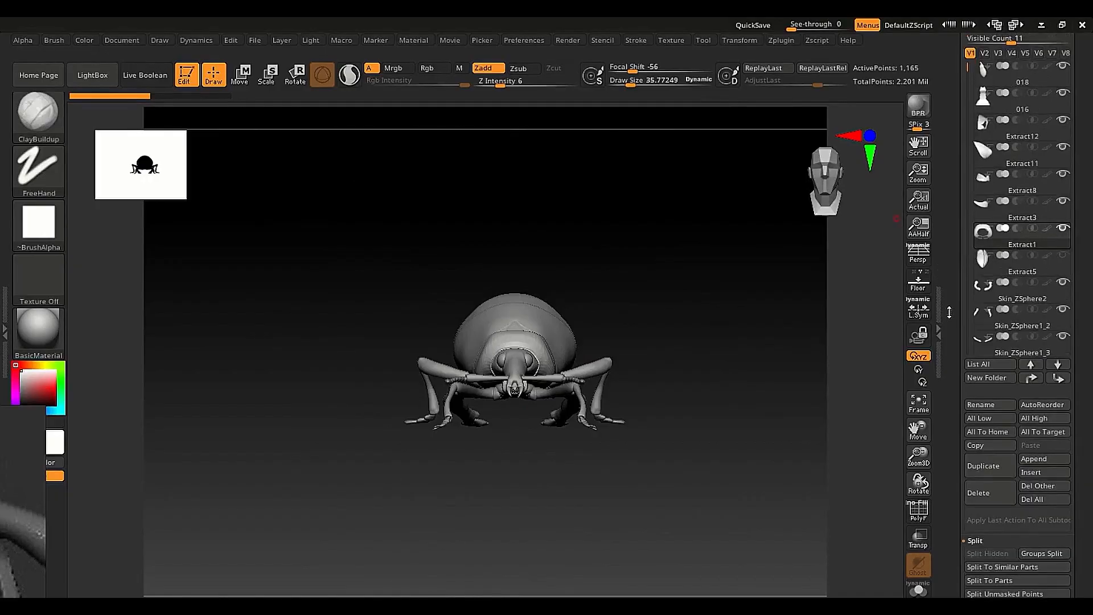
click(1056, 263)
shift+click(620, 334)
right_drag(619, 334, 584, 437)
Step: Switch to the Move brush at draw size about 776 and pull the Extract5 wing shell outward over the abdomen
key(s)
mouse_move(571, 333)
mouse_down()
mouse_move(595, 332)
mouse_move(578, 331)
mouse_up()
key(shift+s)
key(s)
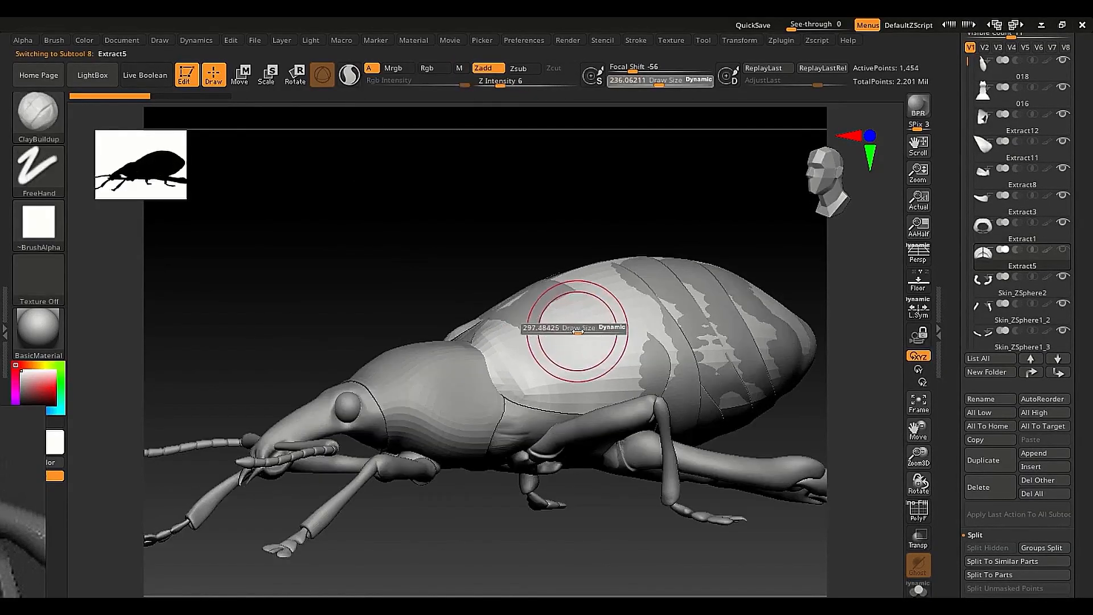
alt+right_drag(573, 350, 409, 355)
key(s)
right_drag(547, 351, 515, 369)
mouse_move(492, 256)
ctrl+right_down()
mouse_move(539, 308)
mouse_move(514, 316)
mouse_move(520, 309)
ctrl+right_up()
key(b)
key(m)
key(v)
key(s)
drag(520, 316, 525, 317)
alt+drag(521, 330, 507, 320)
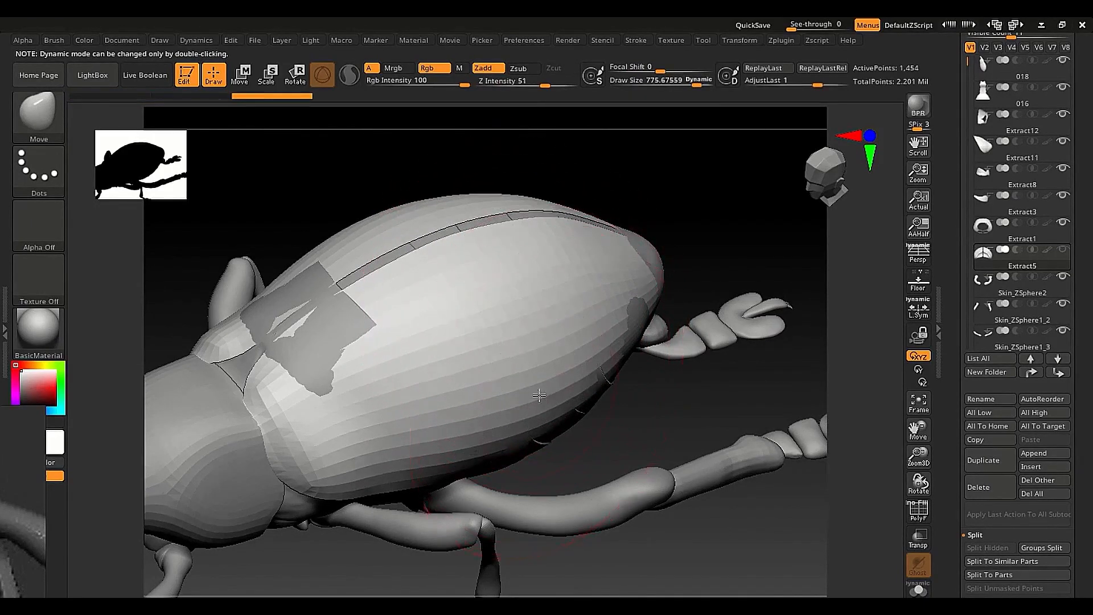
Step: Pull the wing shell's front part, lower side and rear tip outward with the Move brush until they cover the abdomen
right_drag(539, 395, 642, 436)
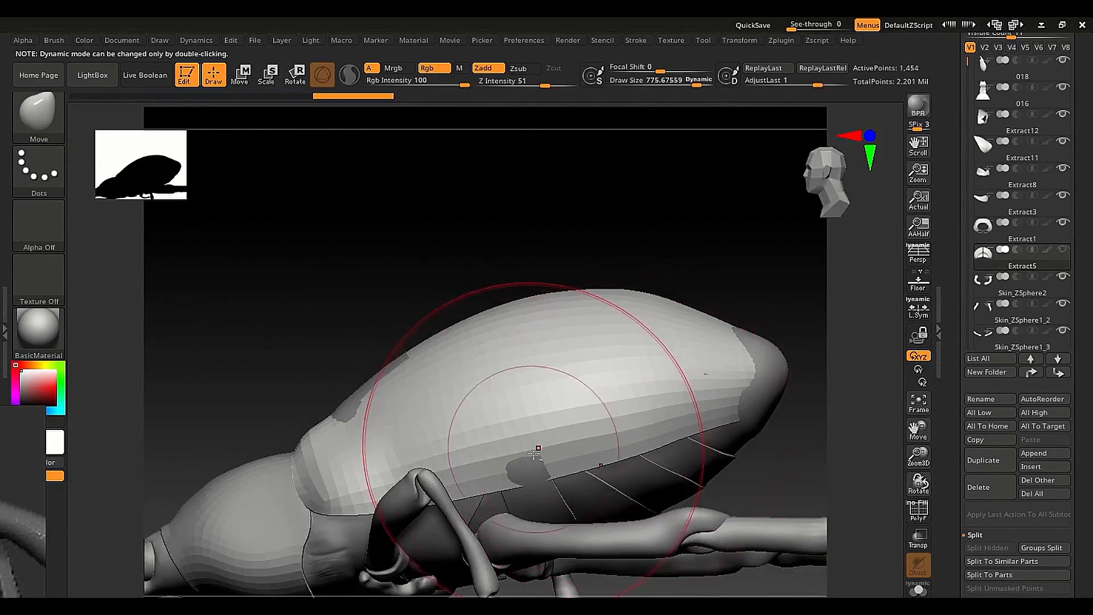
right_drag(538, 449, 507, 476)
drag(317, 317, 314, 328)
mouse_move(447, 333)
right_down()
mouse_move(637, 325)
mouse_move(734, 295)
right_up()
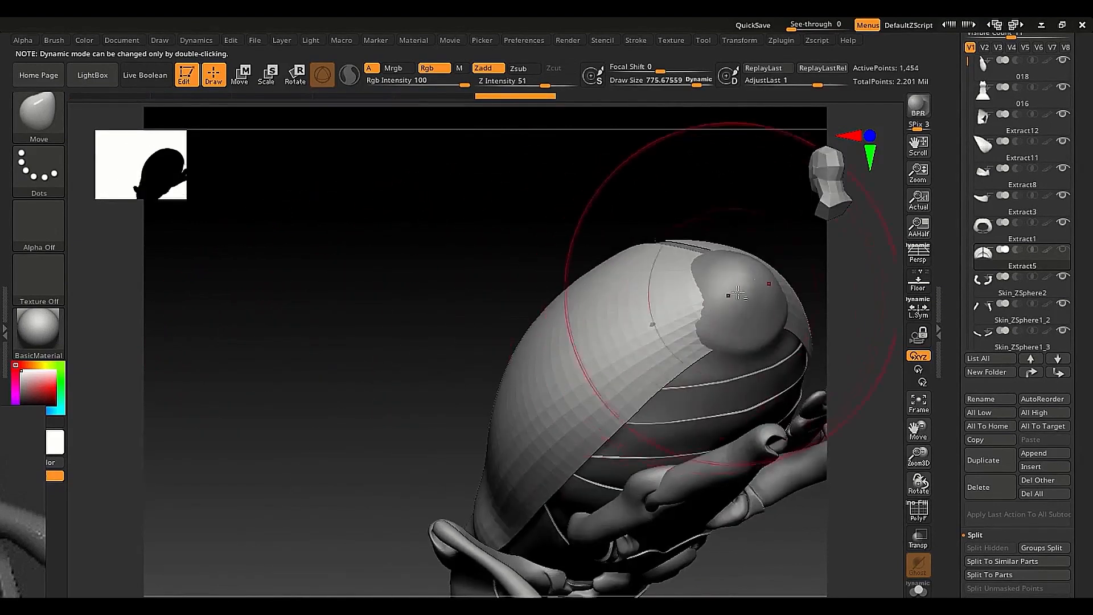
drag(743, 285, 738, 283)
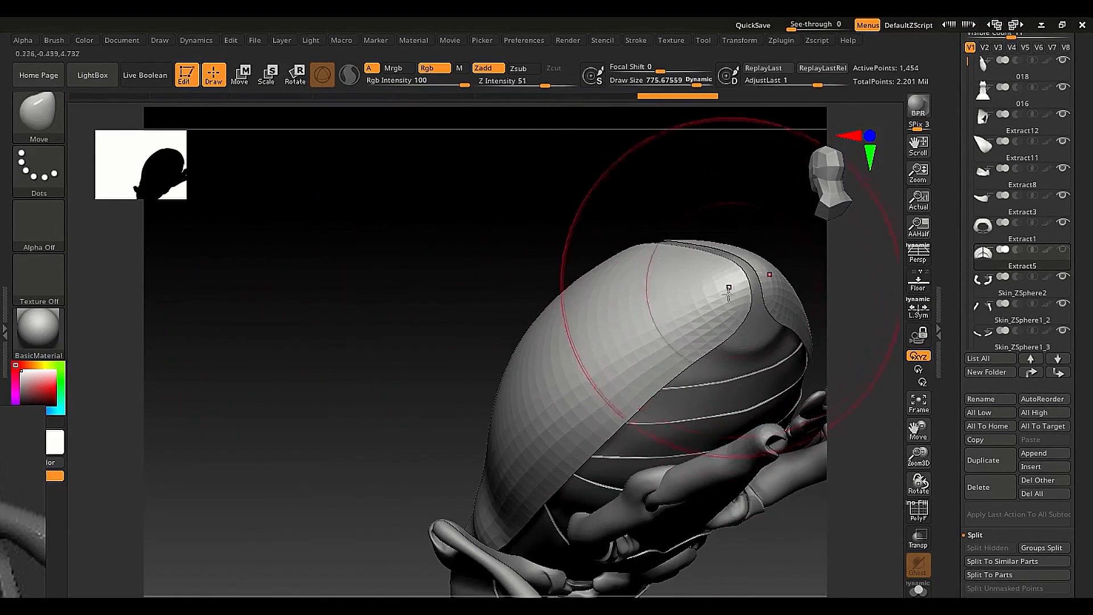
Step: Lower the wing shell's subdivision level and reshape its rear tip borders with the Move brush at draw size about 146
mouse_move(729, 290)
right_down()
mouse_move(697, 247)
mouse_move(707, 330)
mouse_move(580, 326)
right_up()
key(s)
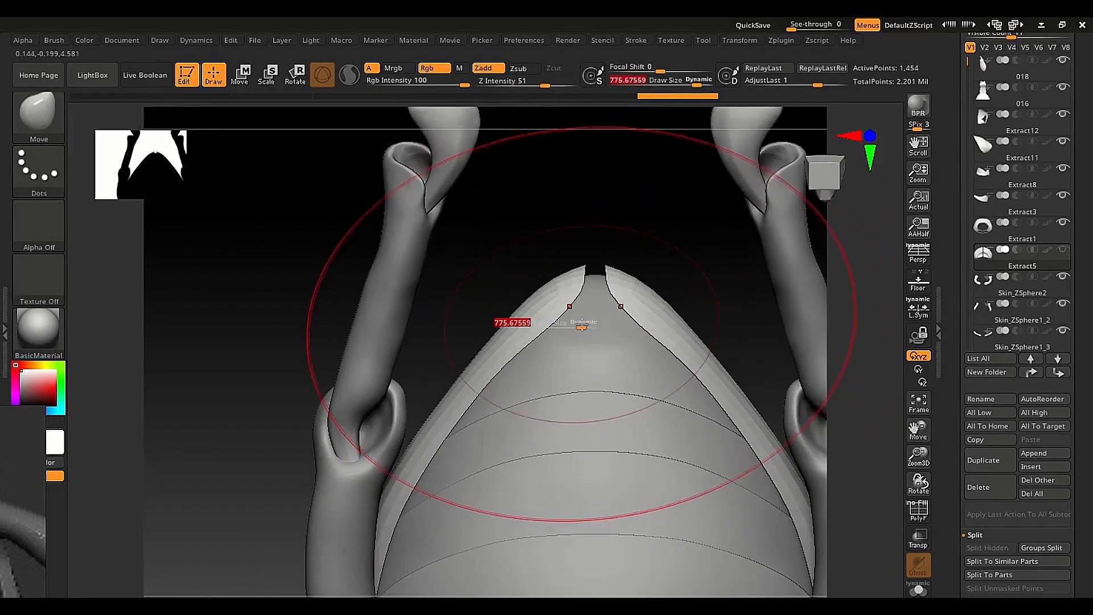
mouse_move(581, 324)
mouse_down()
mouse_move(548, 322)
mouse_move(556, 322)
mouse_up()
key(shift+f)
key(s)
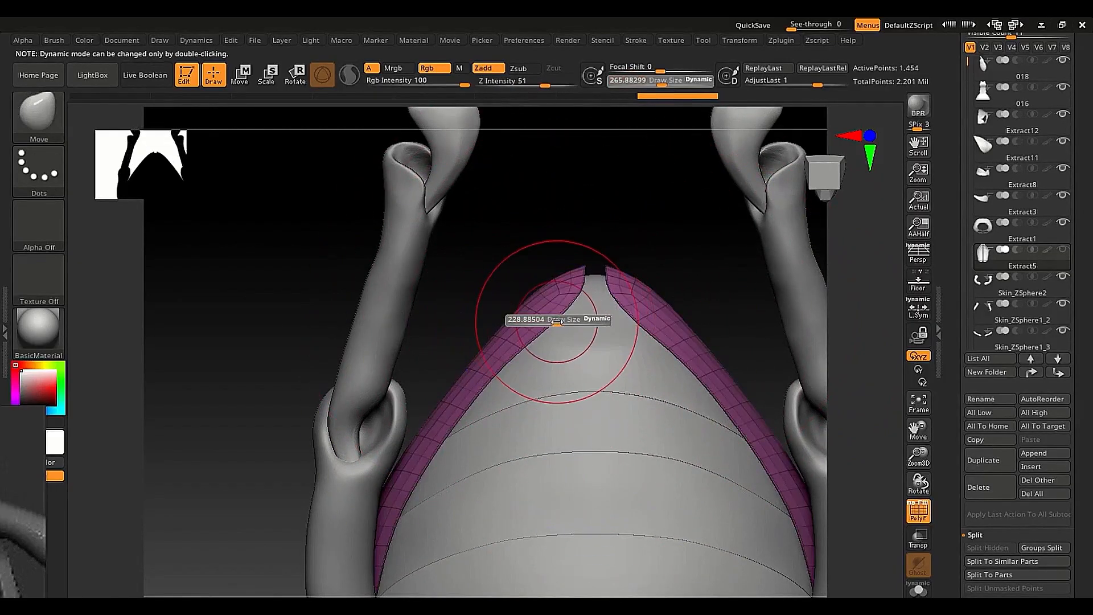
key(shift+f)
key(s)
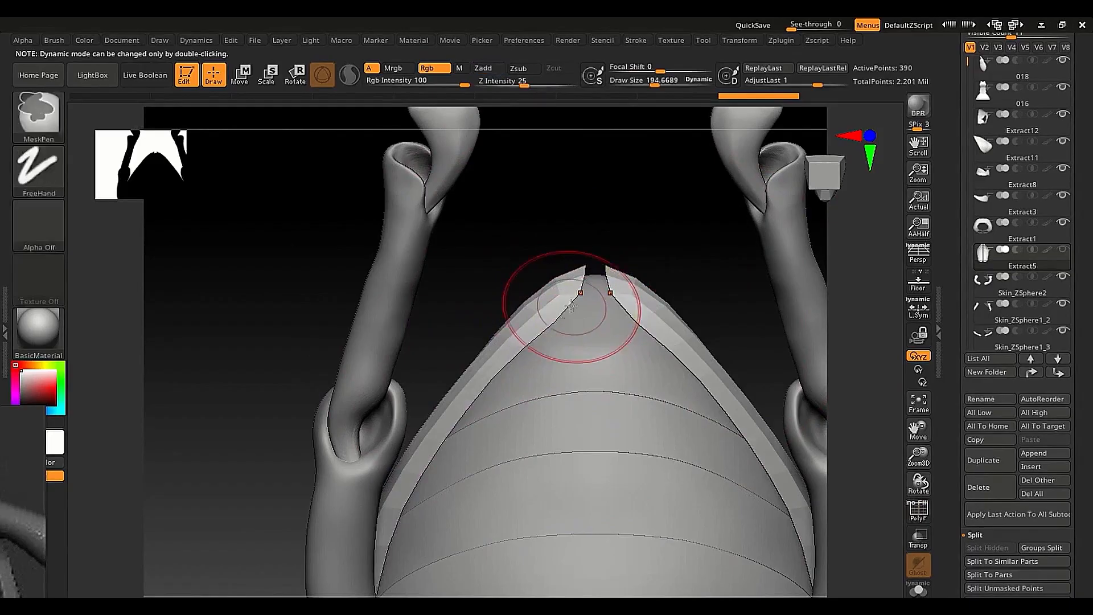
key(s)
drag(573, 306, 568, 305)
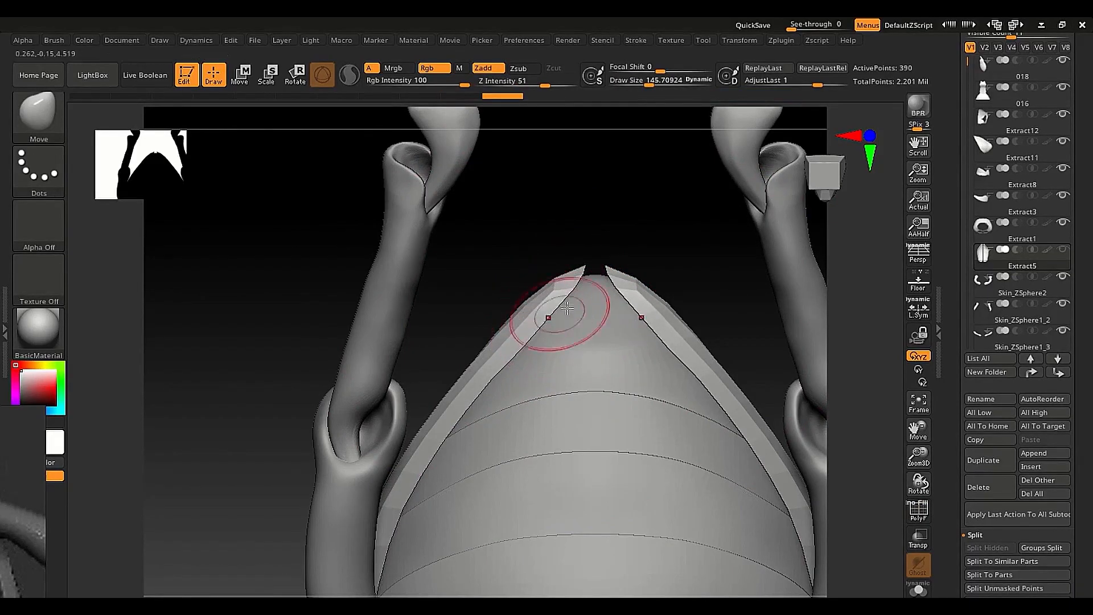
Step: Isolate the wing shell and turn on Dynamic Subdiv with thickness 0.009, offset -100 and 2 segments
mouse_move(568, 309)
right_down()
mouse_move(598, 420)
mouse_move(617, 374)
mouse_move(595, 363)
mouse_move(648, 390)
mouse_move(888, 429)
right_up()
drag(946, 432, 954, 215)
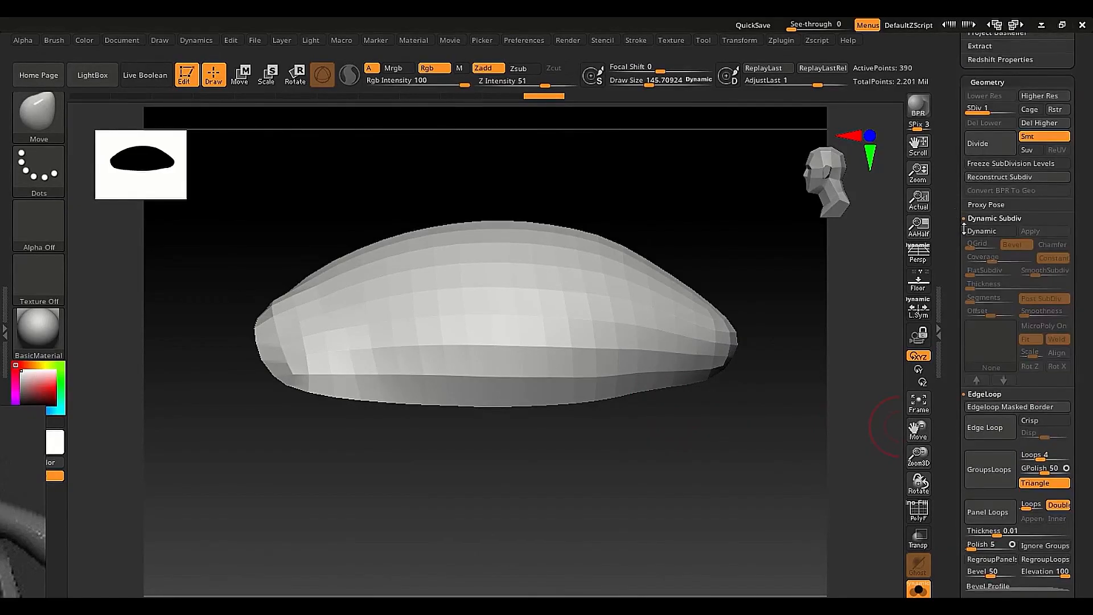
click(972, 231)
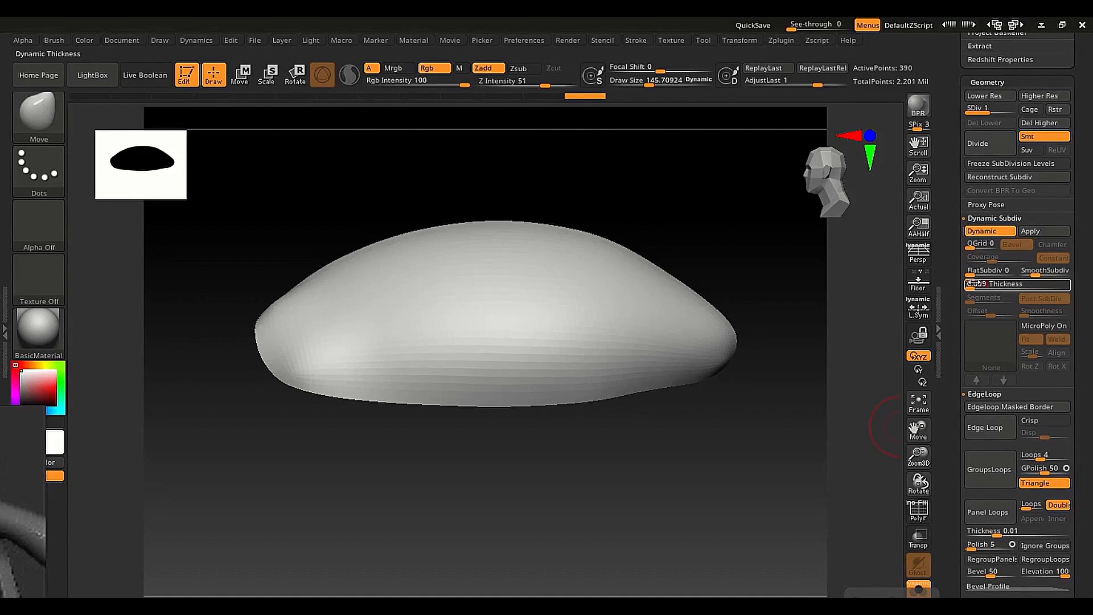
right_drag(712, 321, 834, 373)
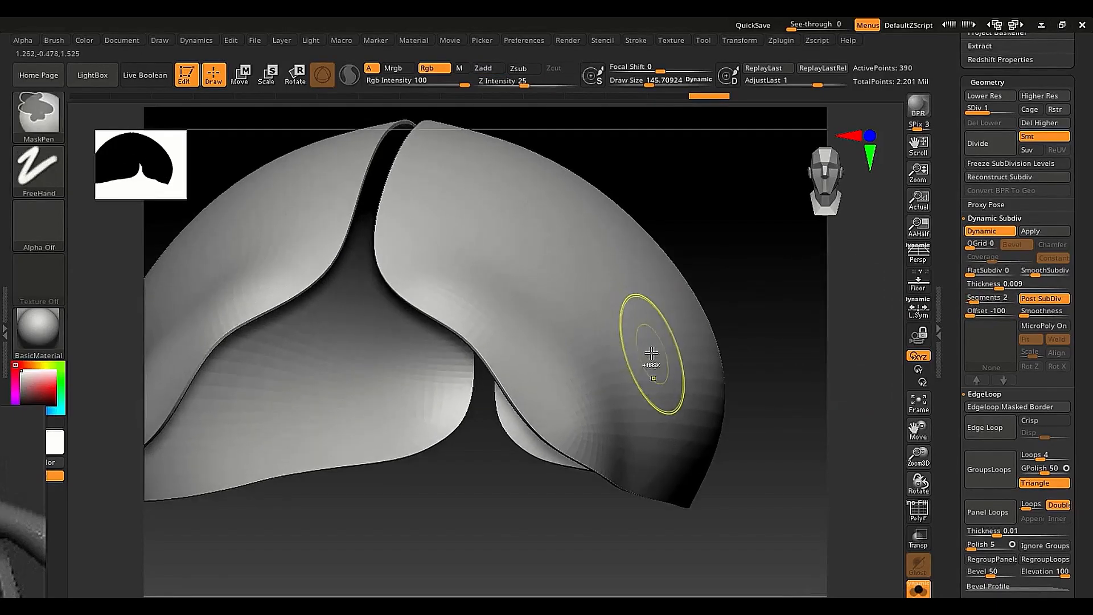
Step: Show the full beetle again and adjust the wing shell's front side with the Move brush at draw size about 366
key(ctrl)
key(s)
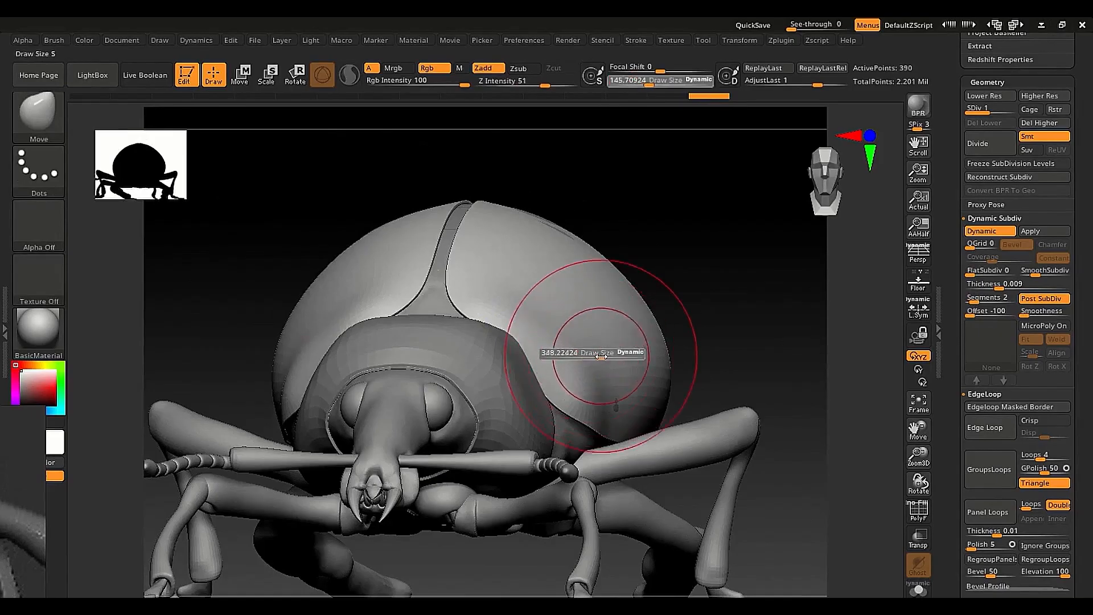
drag(601, 356, 603, 356)
right_drag(611, 368, 621, 396)
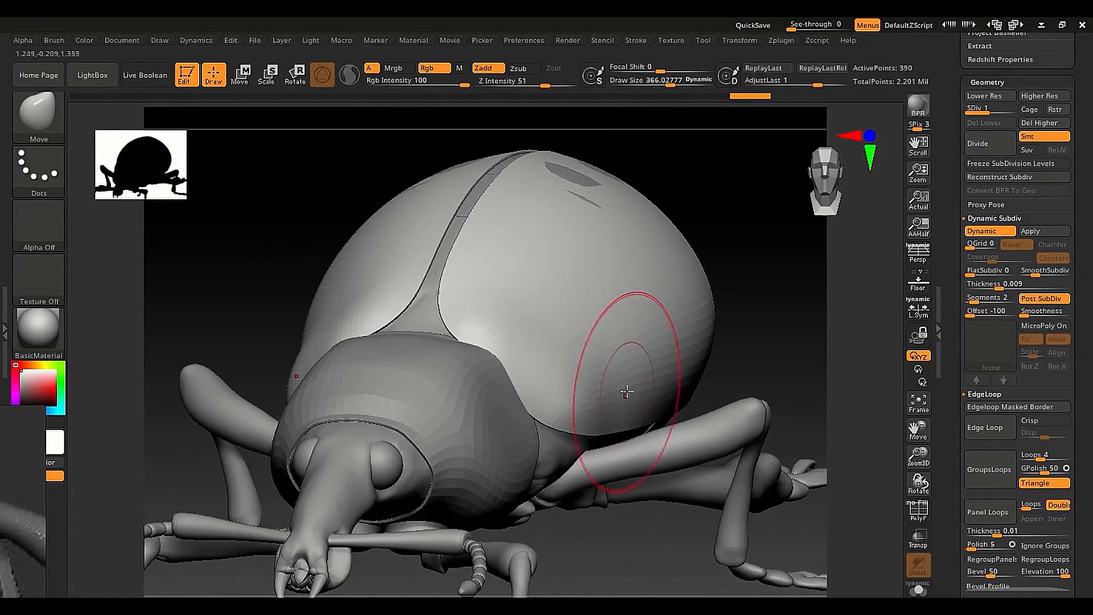
Step: Enlarge the Move brush to about 493 and pull the shell's upper surface out over the abdomen patches poking through
key(s)
drag(626, 391, 636, 390)
right_drag(591, 257, 592, 342)
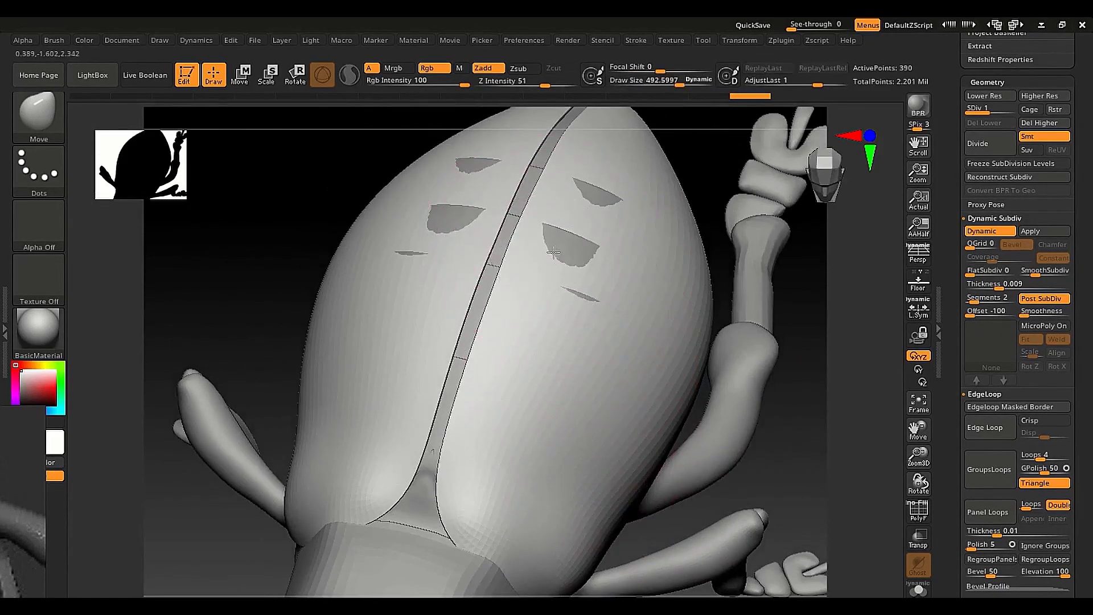
drag(553, 252, 556, 256)
drag(601, 184, 601, 189)
Step: Crease the wing shell's borders with a crease tolerance of 180 and view the whole beetle from the front
mouse_move(610, 301)
ctrl+right_down()
mouse_move(465, 334)
mouse_move(603, 378)
mouse_move(593, 415)
mouse_move(550, 375)
mouse_move(493, 351)
mouse_move(564, 373)
mouse_move(615, 486)
mouse_move(598, 459)
ctrl+right_up()
drag(953, 485, 954, 382)
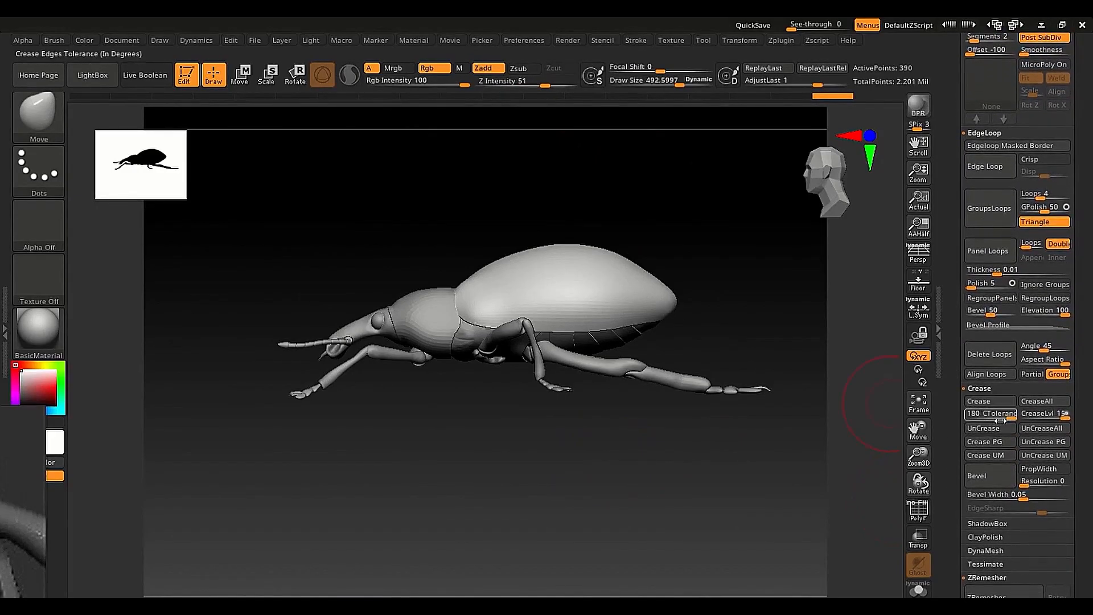
click(1015, 415)
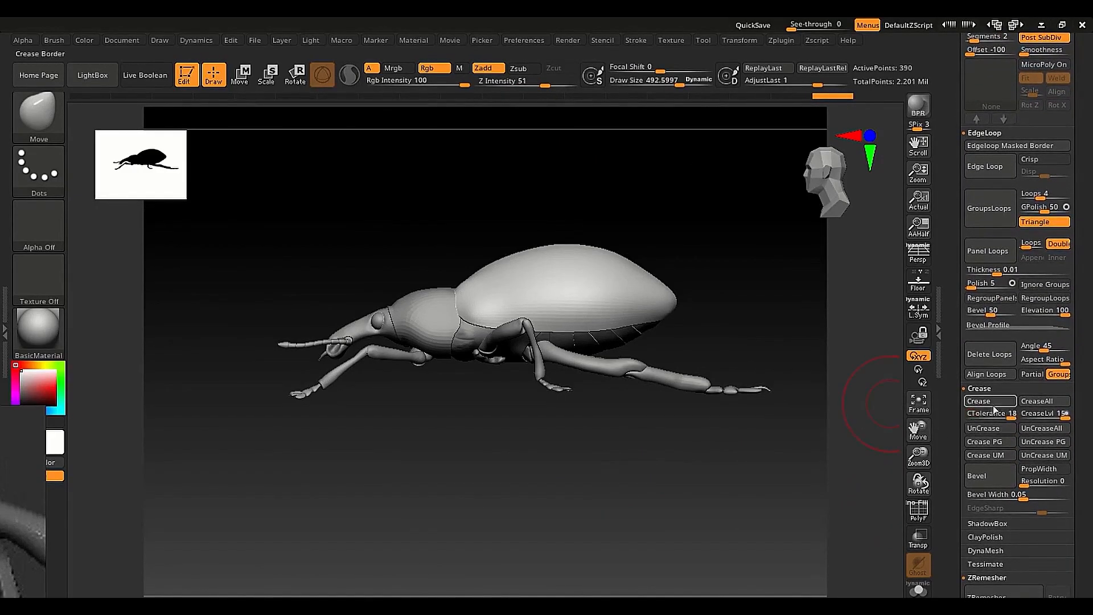
mouse_move(536, 391)
right_down()
mouse_move(575, 398)
mouse_move(478, 483)
mouse_move(420, 460)
mouse_move(387, 411)
mouse_move(398, 398)
mouse_move(528, 383)
mouse_move(488, 442)
mouse_move(539, 464)
mouse_move(522, 456)
mouse_move(544, 482)
right_up()
key(ctrl)
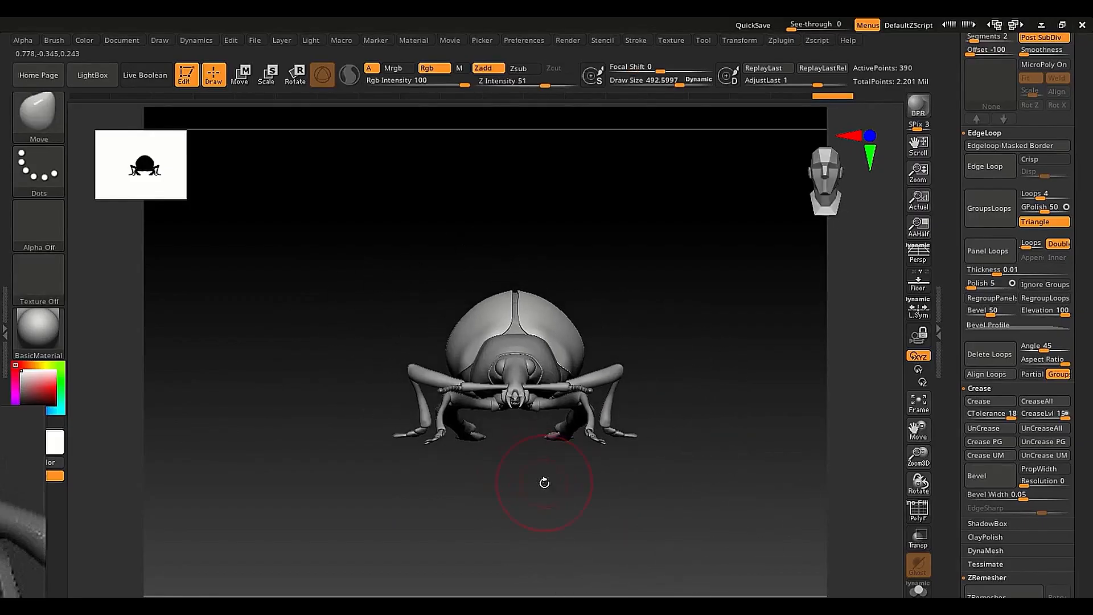